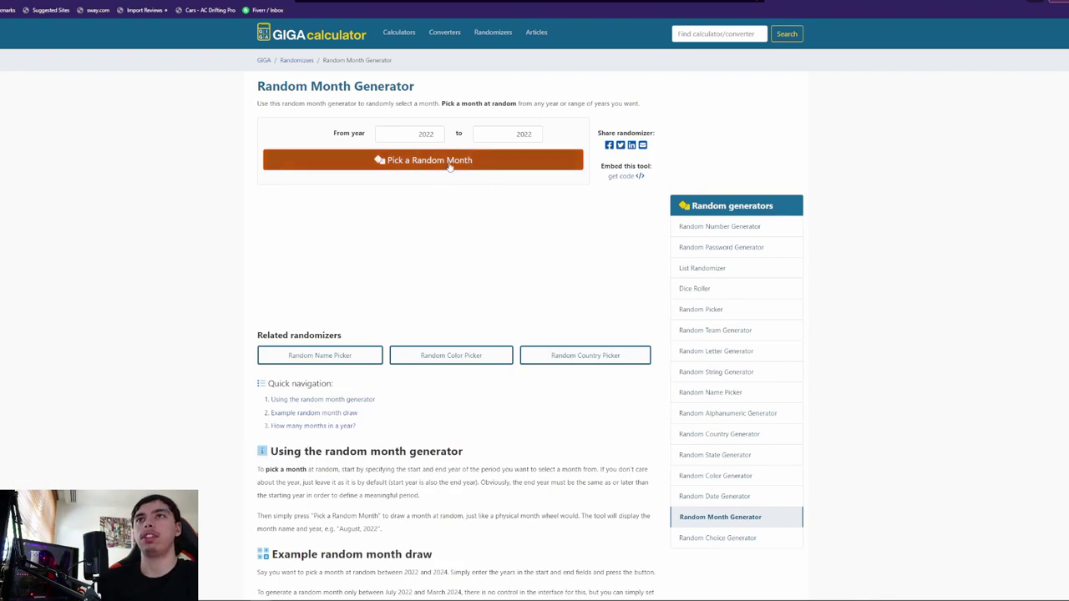
Step: Generate a random month within 2022 and highlight the month in the result
left_click(449, 163)
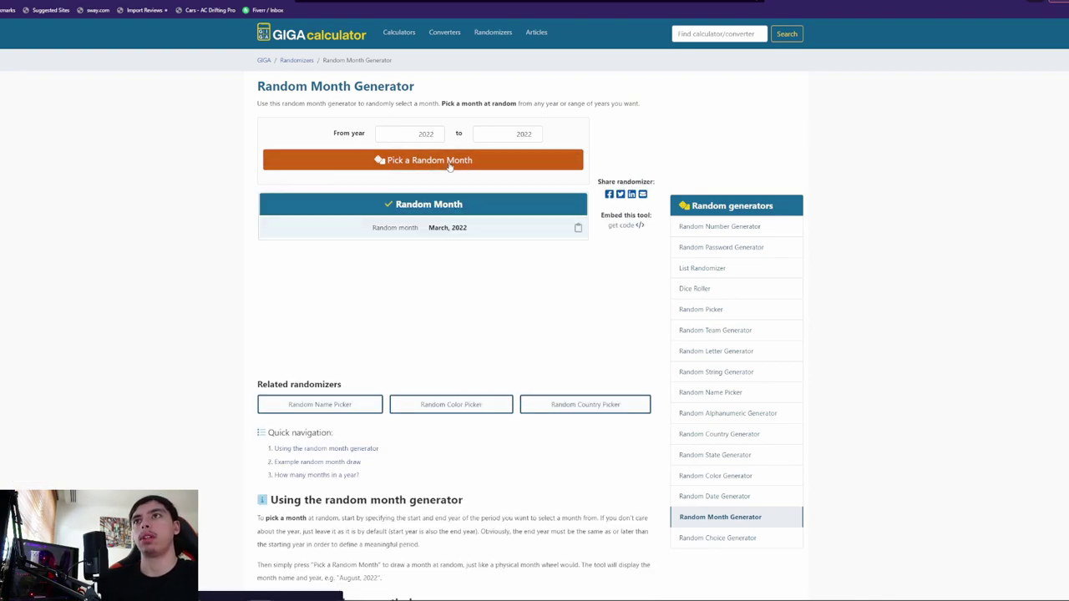
mouse_move(429, 233)
left_mouse_down()
mouse_move(471, 232)
mouse_move(449, 231)
left_mouse_up()
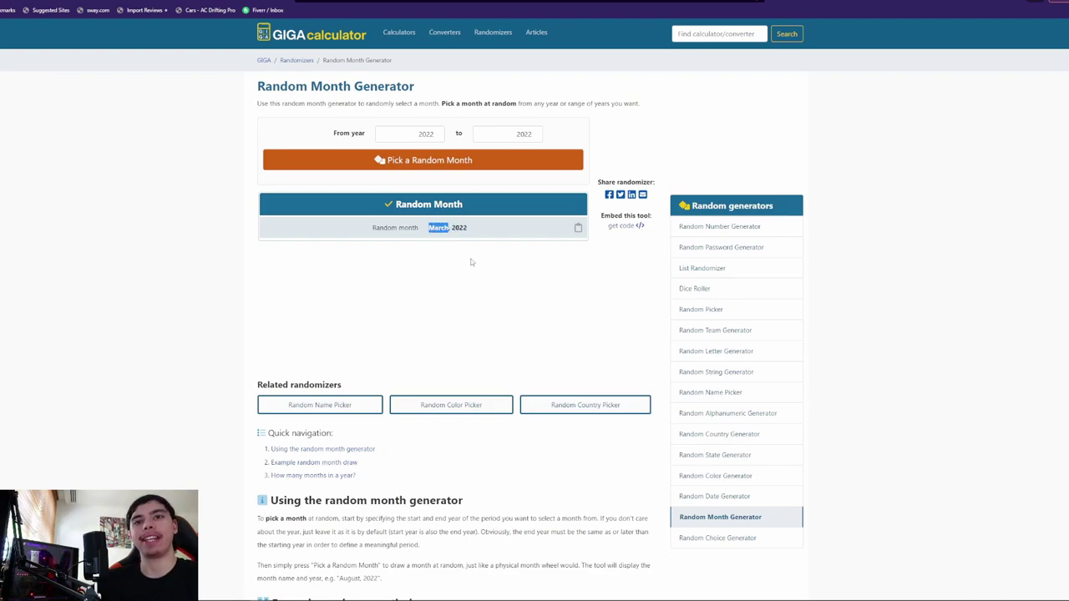
left_click_drag(427, 229, 452, 231)
left_click(472, 231)
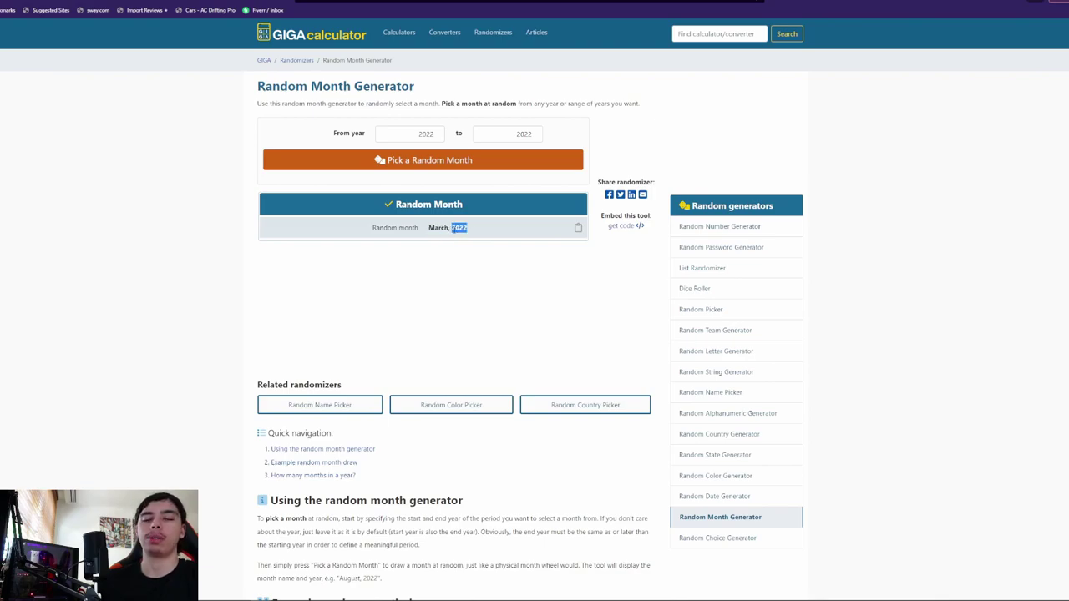
left_click(440, 228)
double_click(440, 228)
left_click(445, 232)
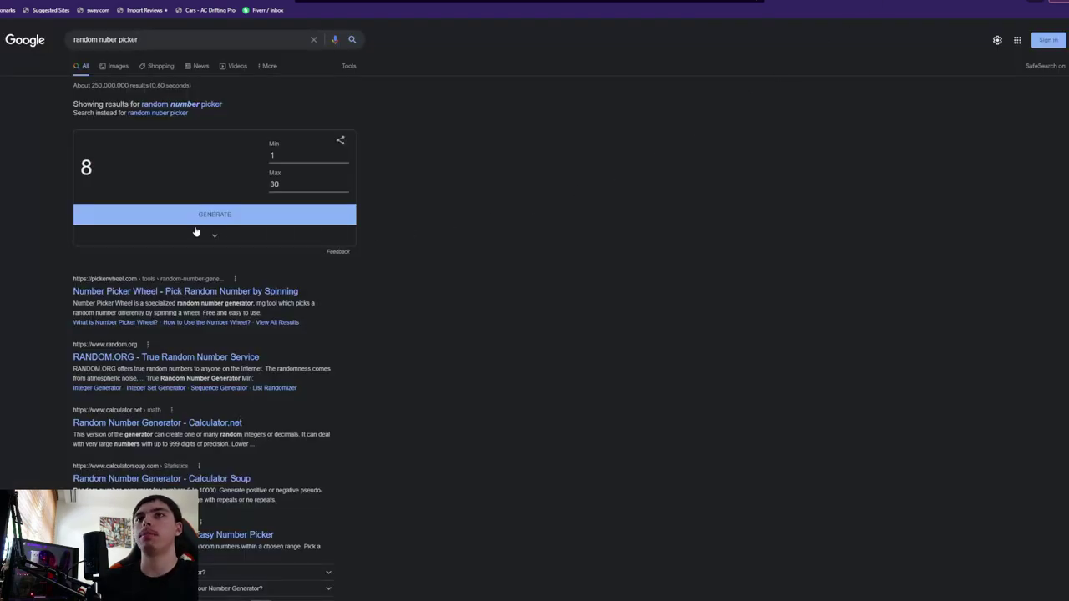
Step: Generate a random number between 1 and 30 with Google's number picker
left_click(301, 155)
left_click(300, 183)
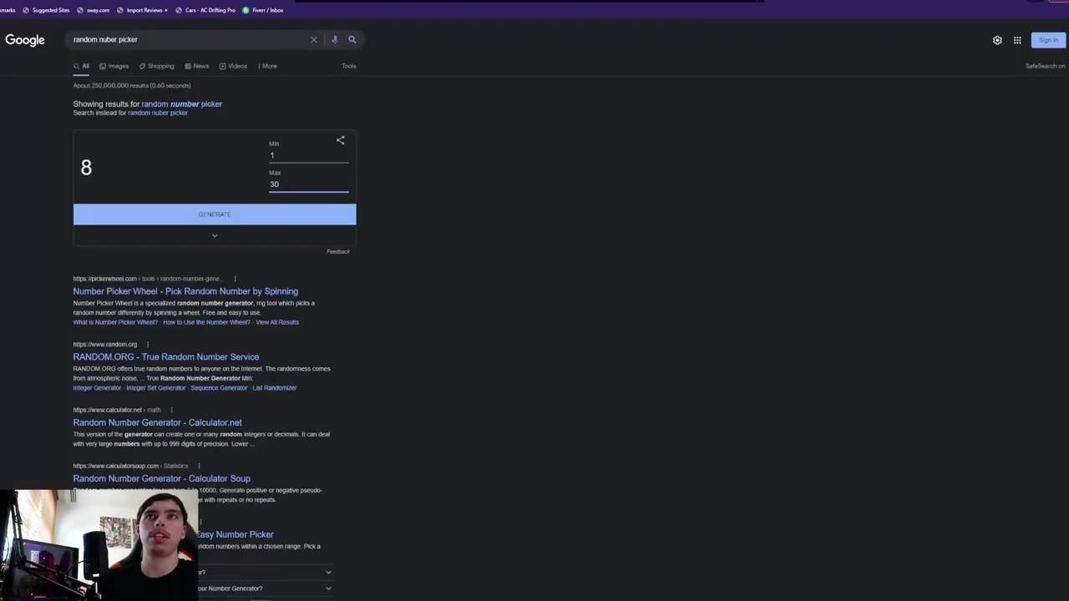
left_click(251, 221)
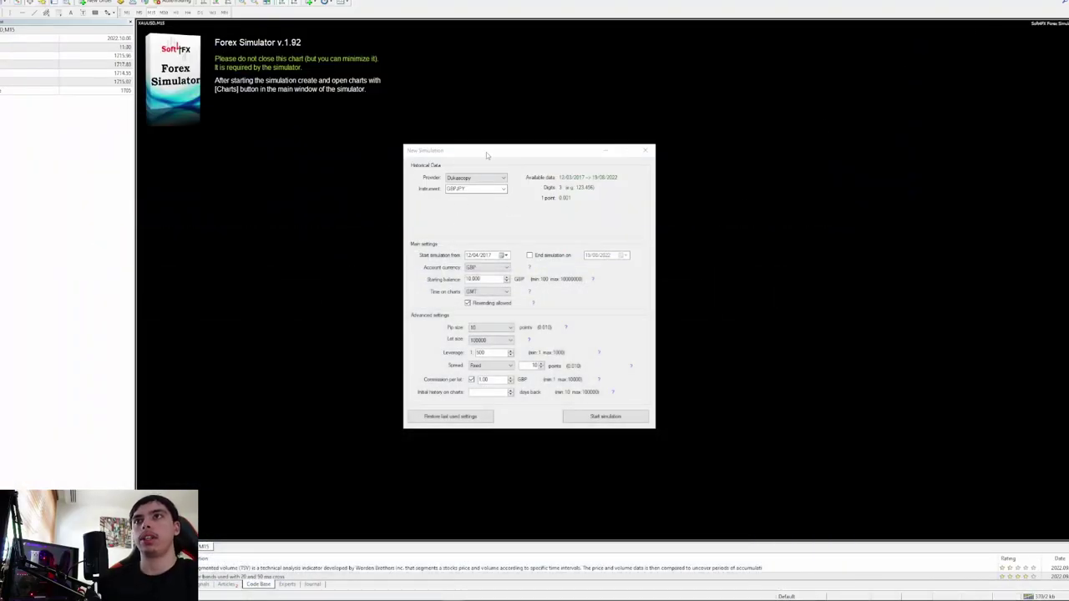
Step: In the Forex Simulator's new GBPJPY simulation, set the start date to 03/03/2021
left_click_drag(487, 153, 450, 143)
left_click(465, 245)
left_click(476, 258)
left_click(480, 259)
left_click(481, 260)
left_click(503, 279)
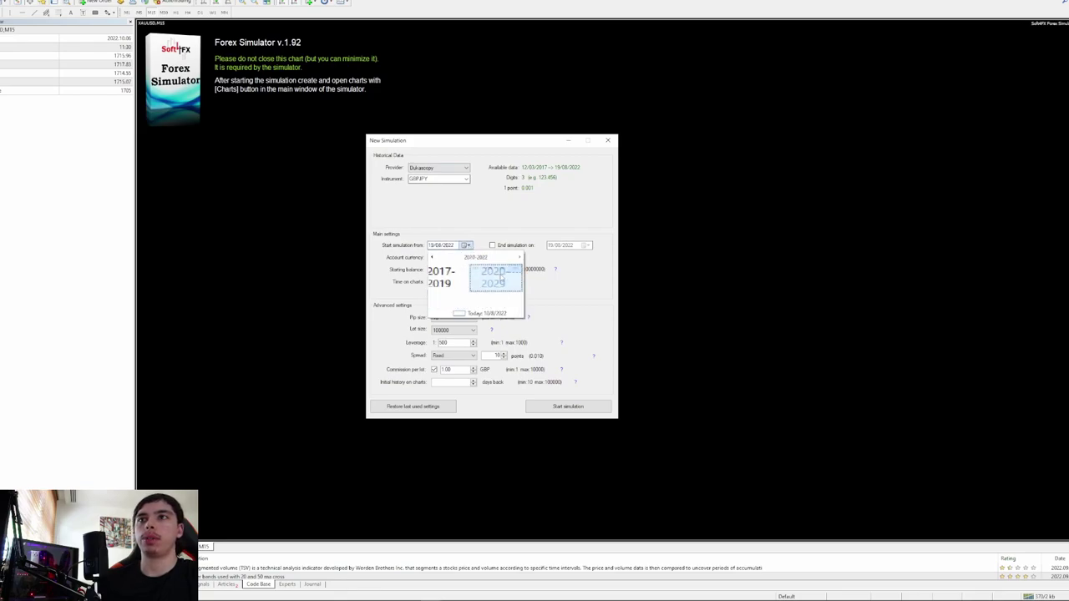
left_click(487, 271)
left_click(488, 272)
left_click(502, 287)
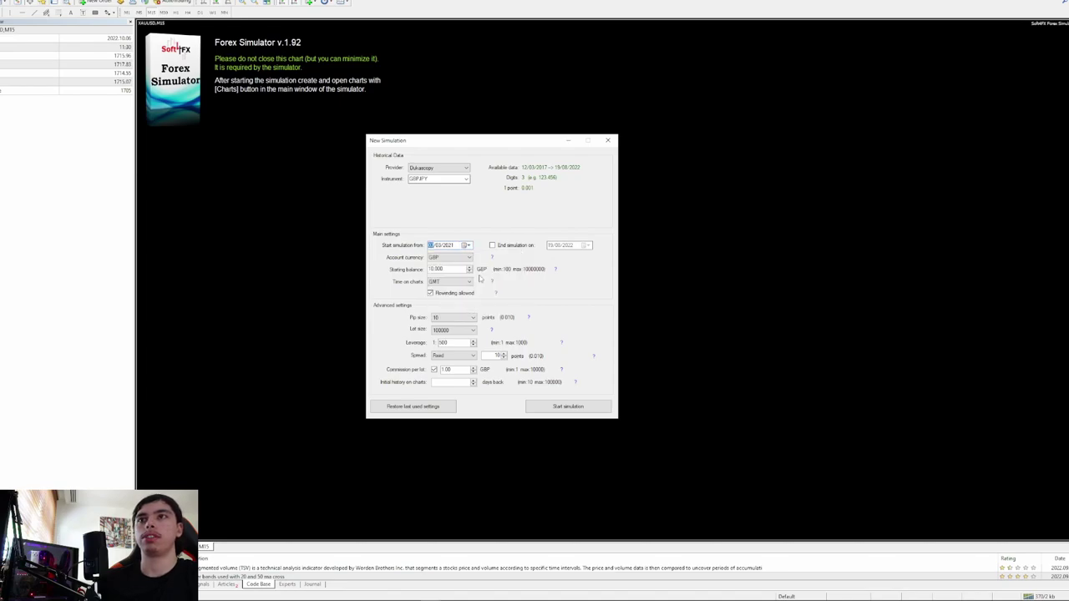
Step: Set the initial history on charts to 100000 days back and start the simulation with a 10,000 GBP balance
left_click_drag(446, 269, 419, 274)
left_click(454, 268)
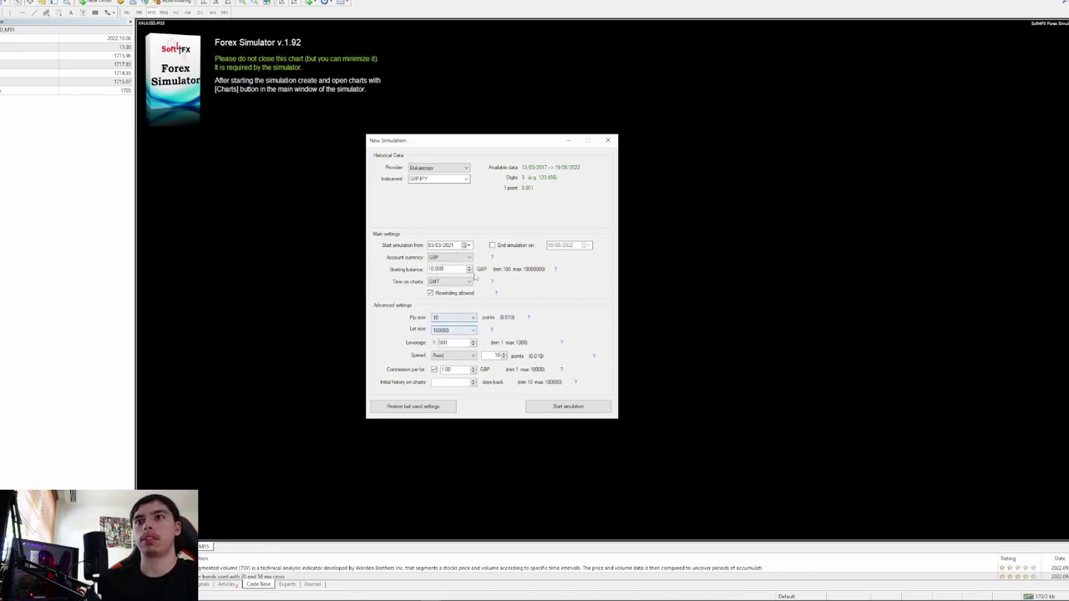
left_click(451, 381)
type("100000")
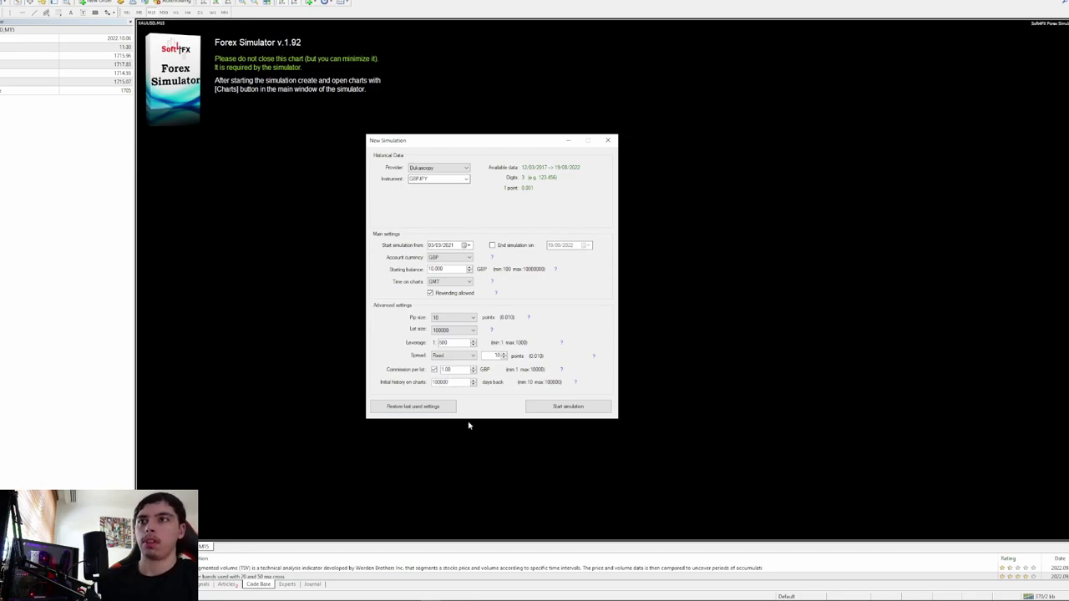
left_click(560, 407)
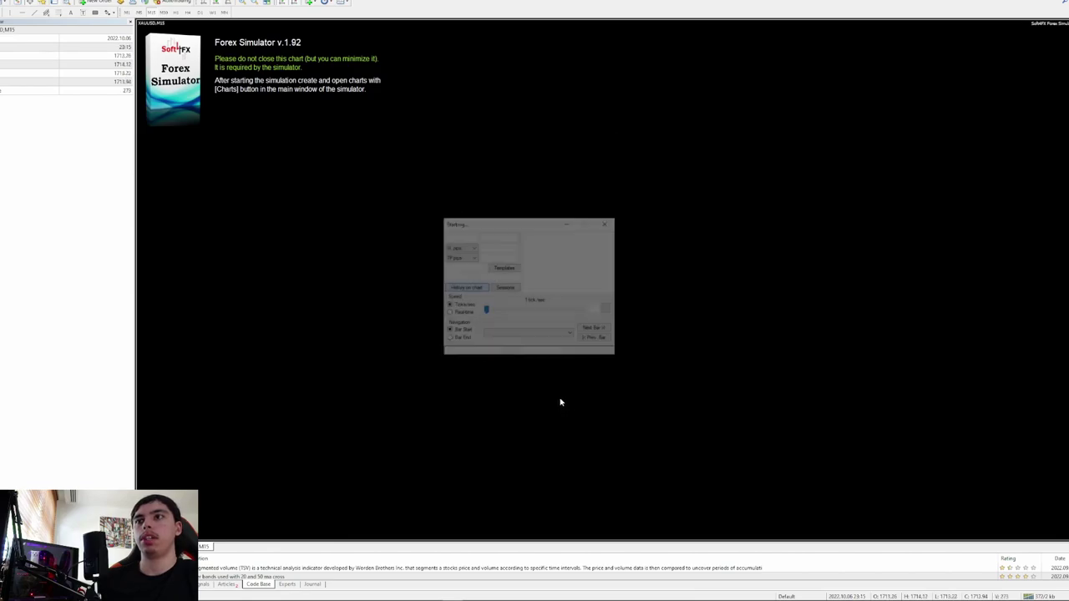
Step: Add and open standard charts for the periods from M5 up to Monthly
left_click(493, 337)
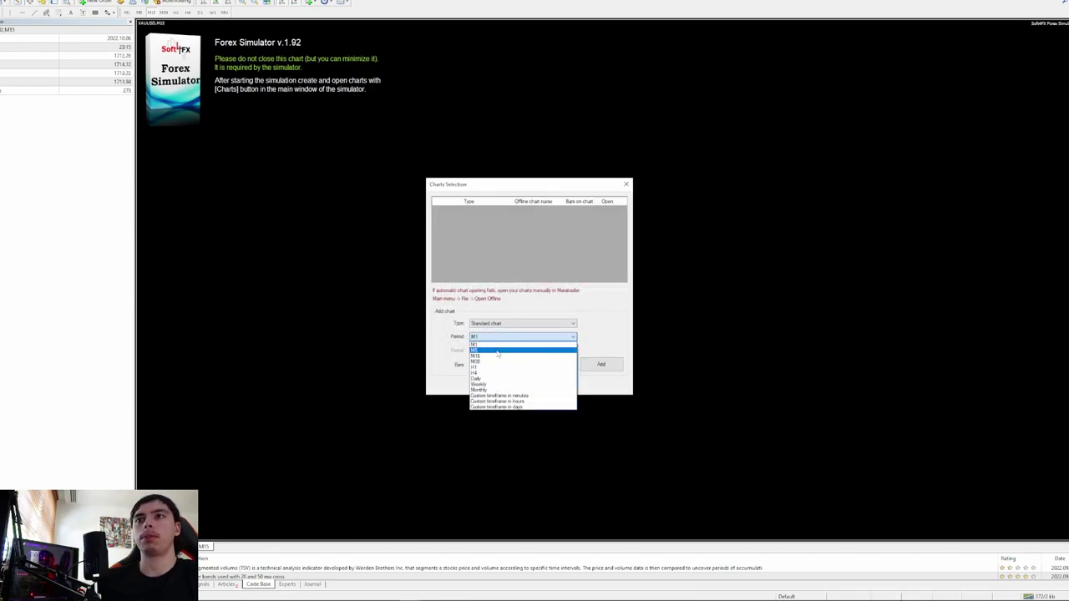
left_click(511, 348)
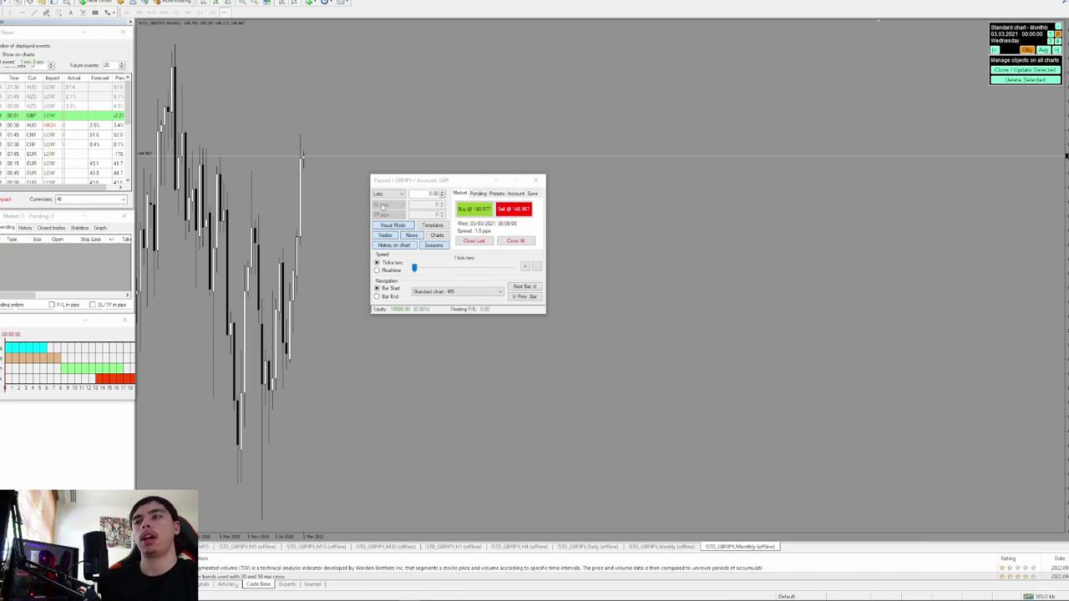
Step: Reposition the simulator control window and widen the docked side pane plus the trades, news and sessions windows
left_click_drag(425, 184, 484, 186)
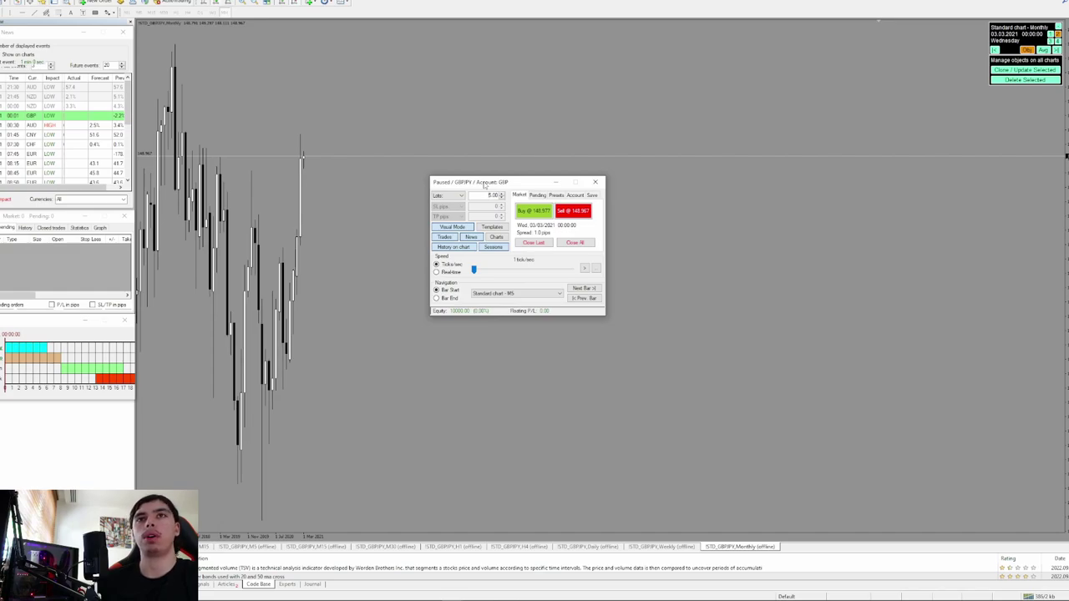
left_click_drag(129, 96, 128, 99)
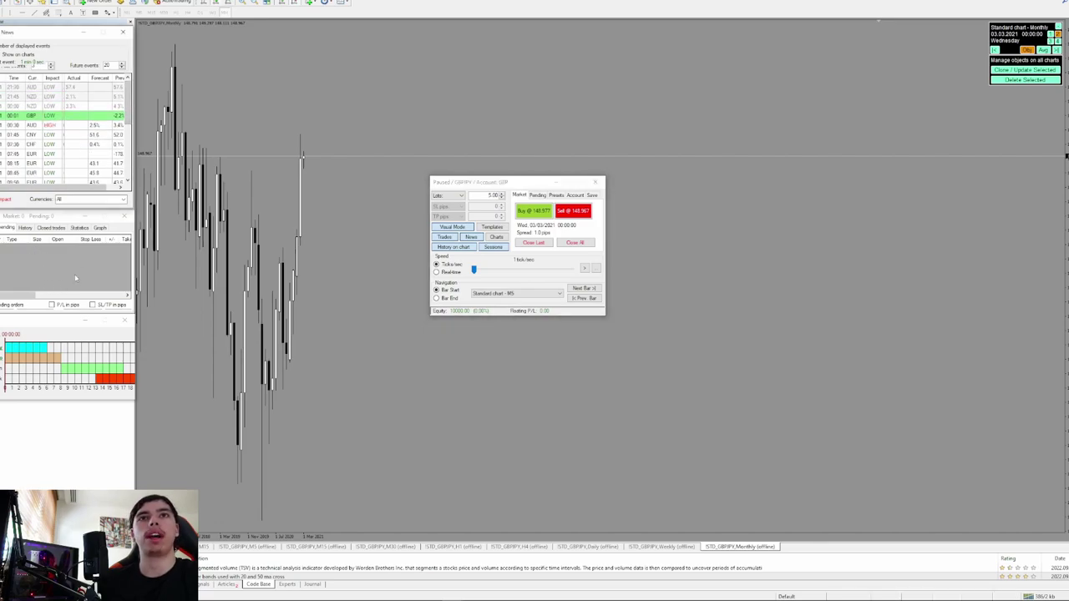
left_click_drag(133, 56, 180, 41)
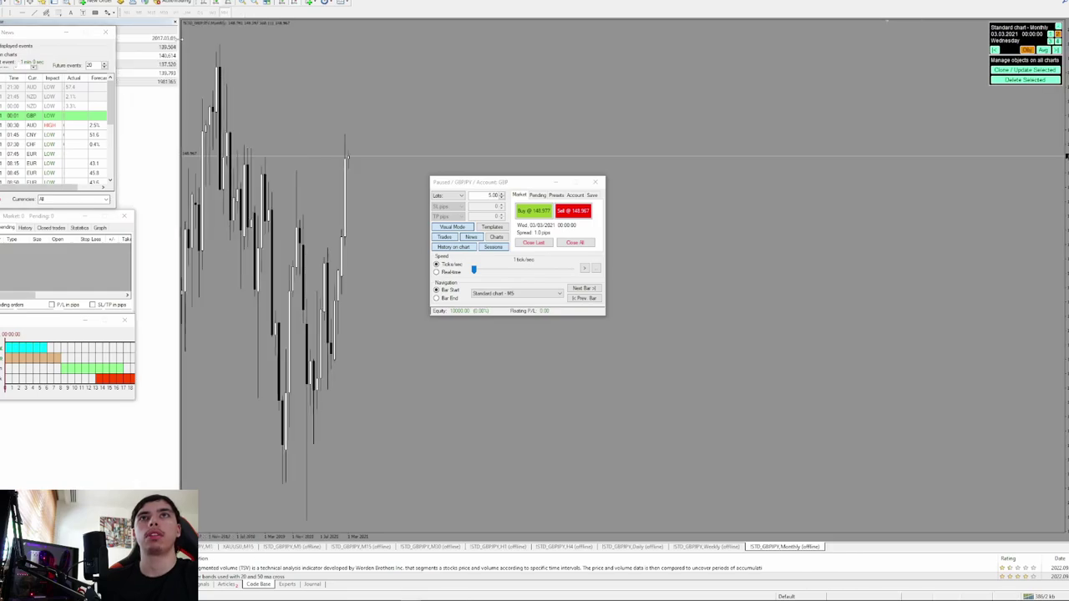
left_click_drag(133, 249, 177, 255)
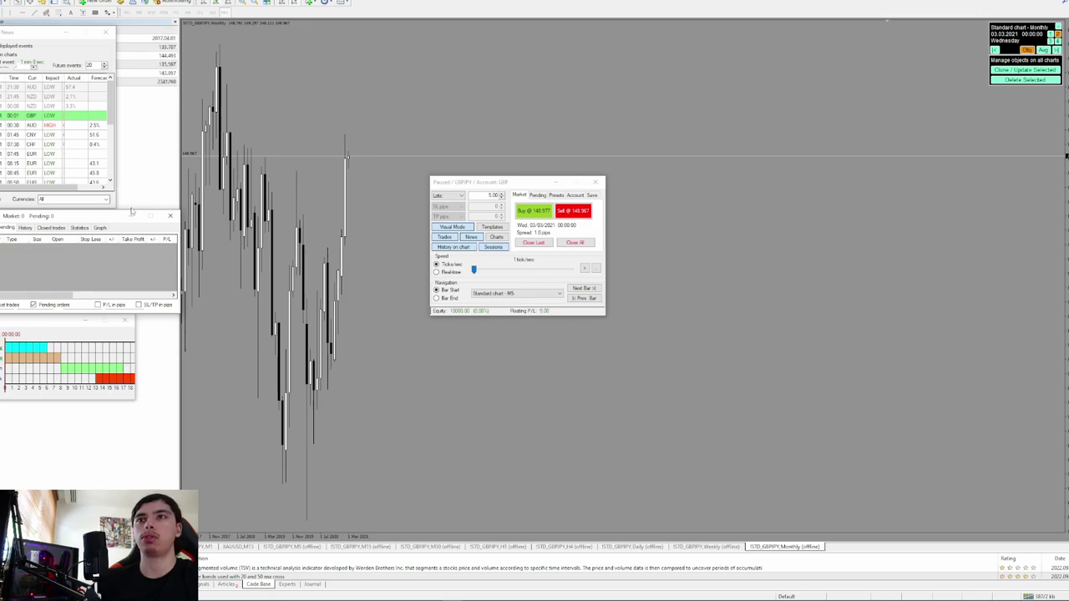
left_click_drag(117, 193, 174, 205)
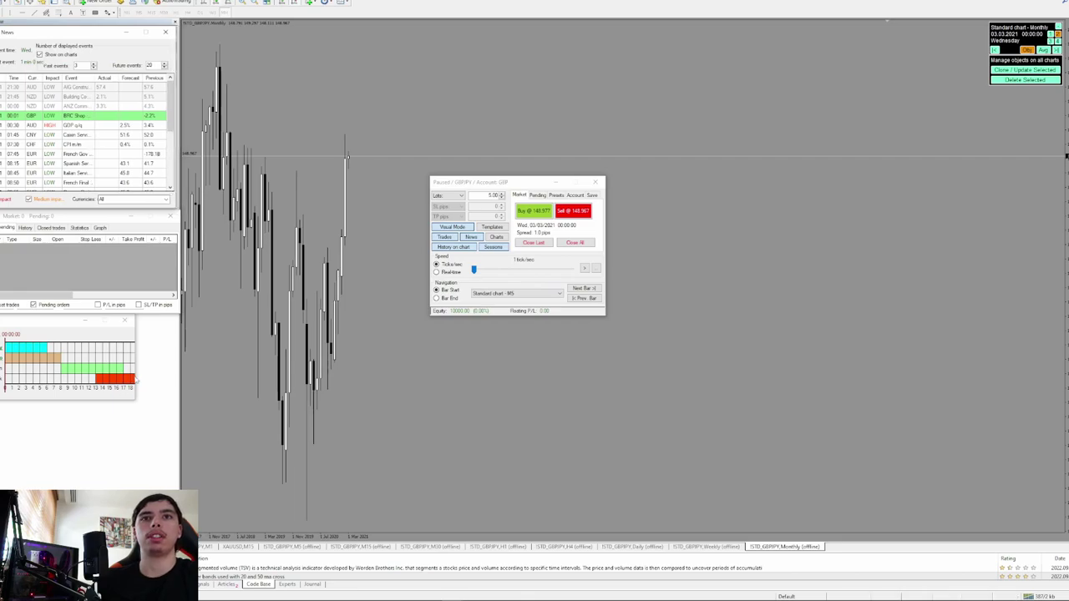
left_click_drag(135, 402, 177, 401)
Step: Set bar navigation to the standard H1 chart and advance the simulation to 07:00 on 03/03/2021
left_click(516, 293)
left_click(525, 324)
left_click(584, 288)
left_click(584, 288)
left_click(583, 288)
left_click(583, 288)
left_click(583, 288)
left_click(584, 288)
left_click(584, 288)
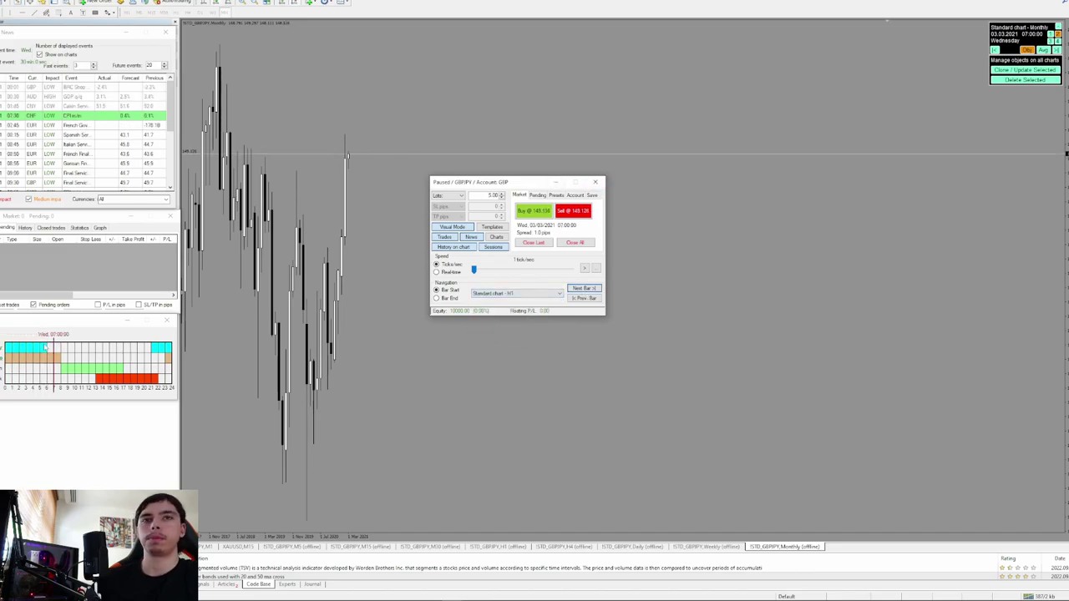
left_click(555, 182)
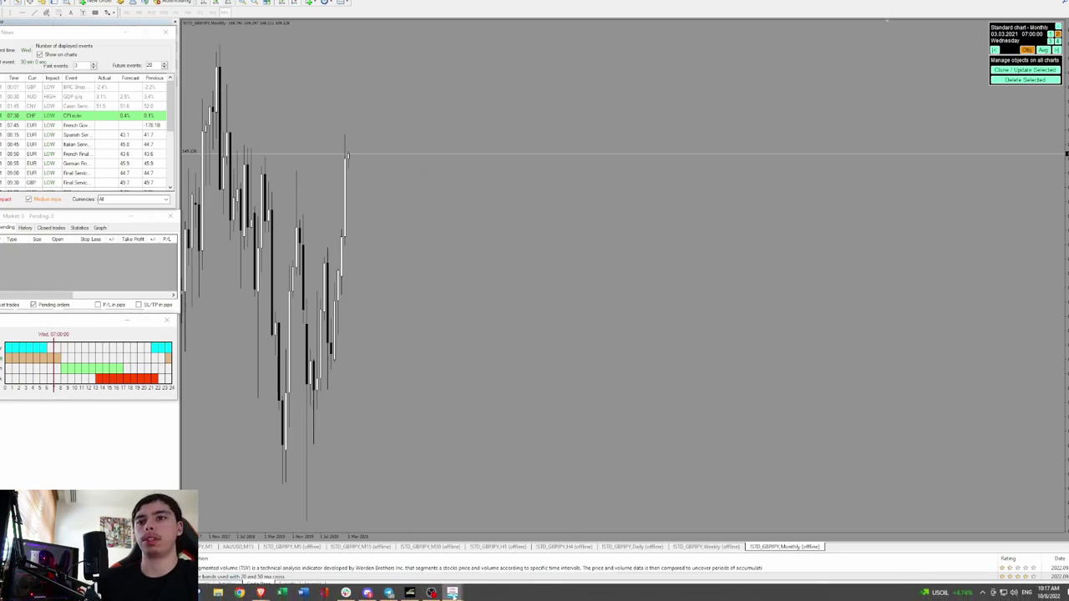
mouse_move(452, 592)
left_click(325, 549)
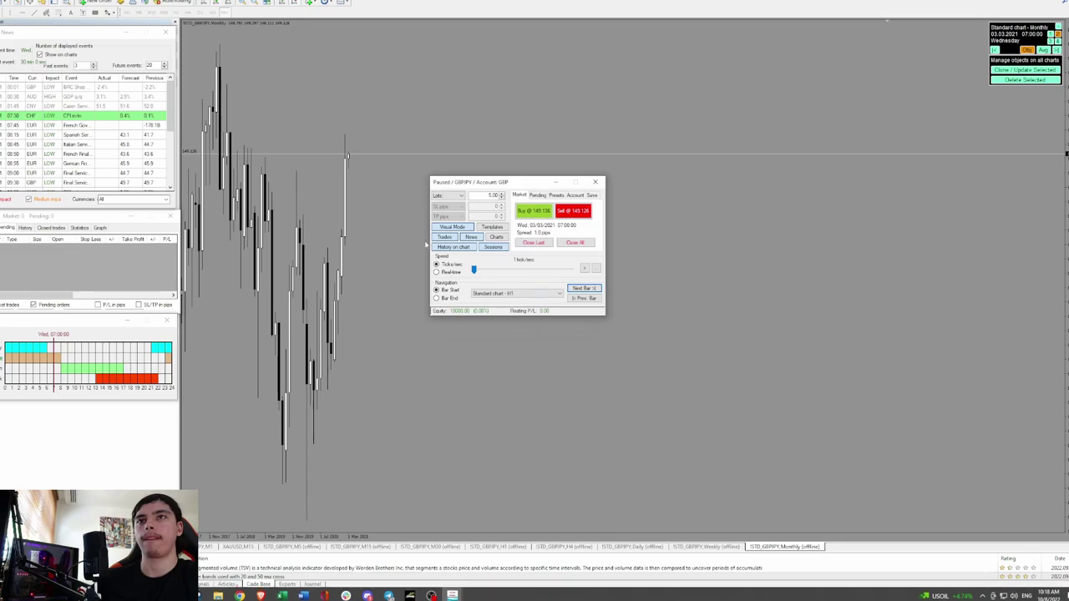
Step: Draw a horizontal line across the monthly chart at the high of the recent upward move
left_click(18, 15)
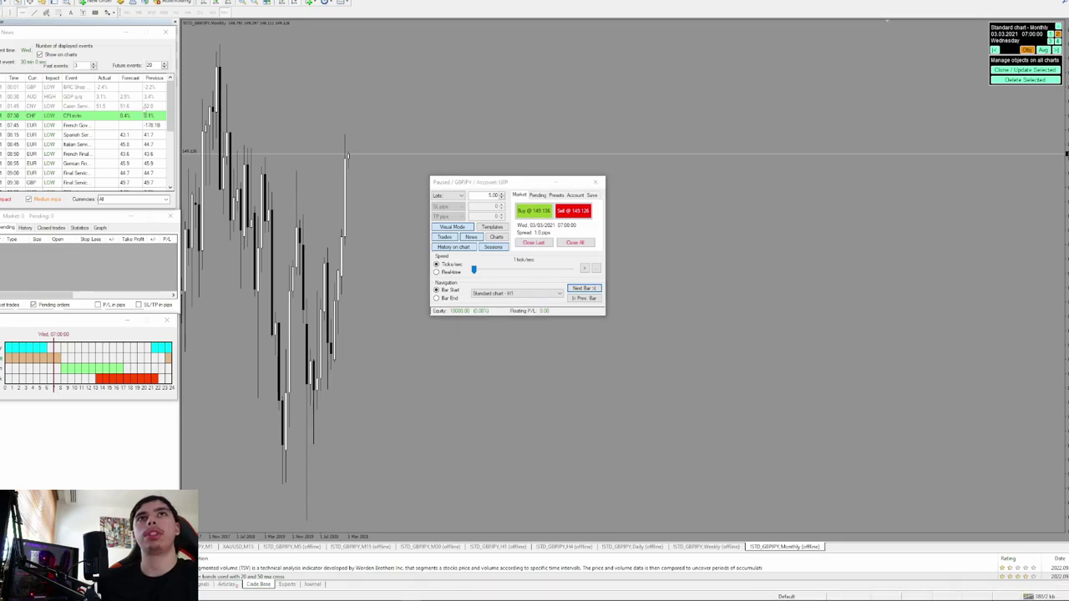
left_click(233, 135)
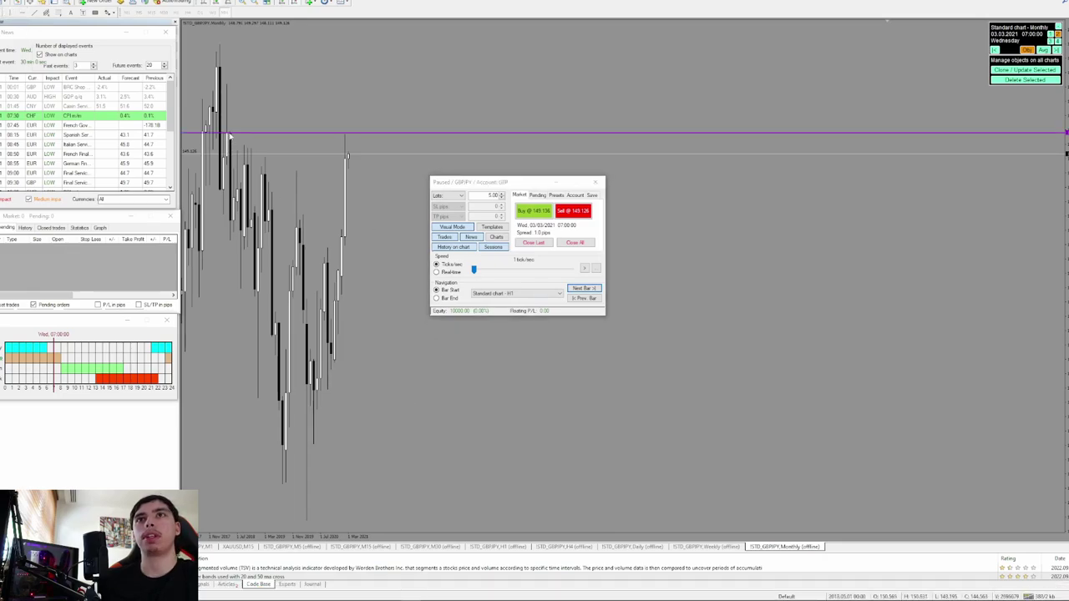
right_click(424, 136)
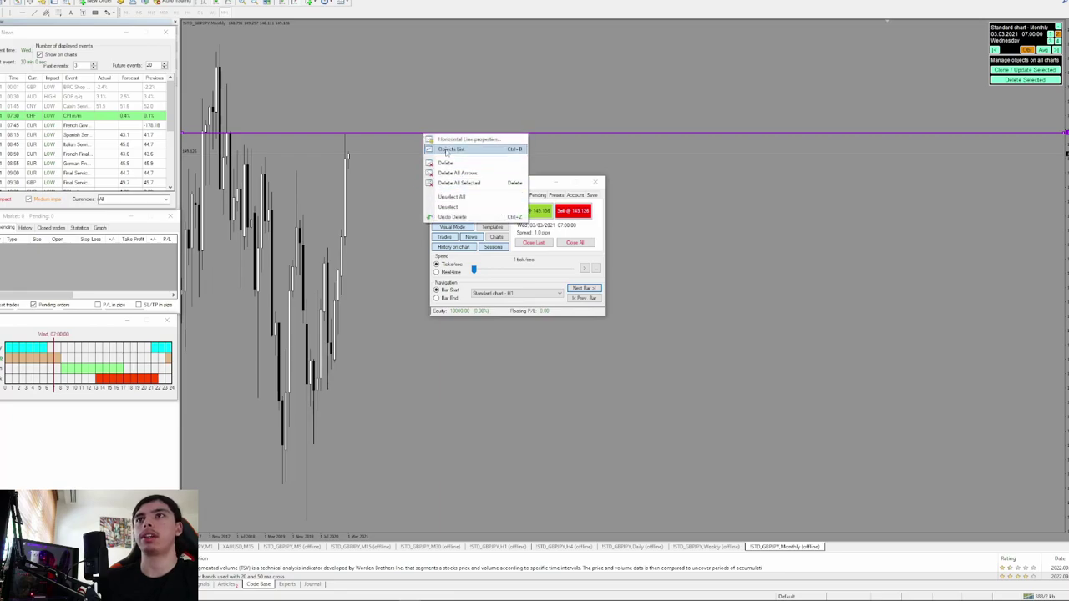
left_click(451, 151)
left_click(427, 194)
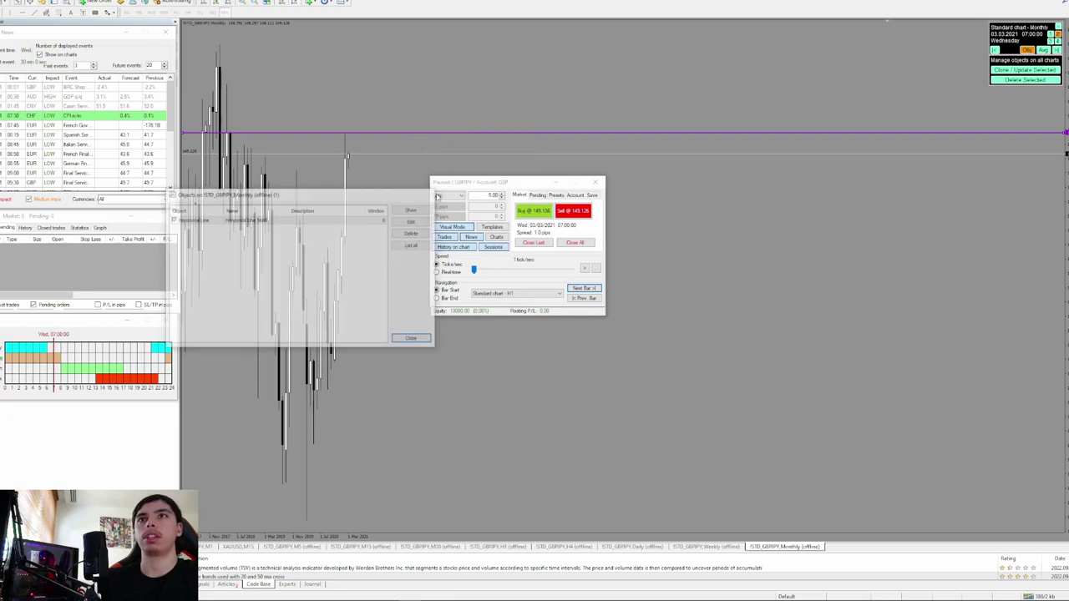
Step: Give the monthly chart's horizontal line the description MH
right_click(400, 134)
left_click(436, 139)
left_click(521, 284)
type("MH")
left_click(569, 328)
Step: Clone the selected monthly line to all charts and show it on the weekly chart
left_click(715, 547)
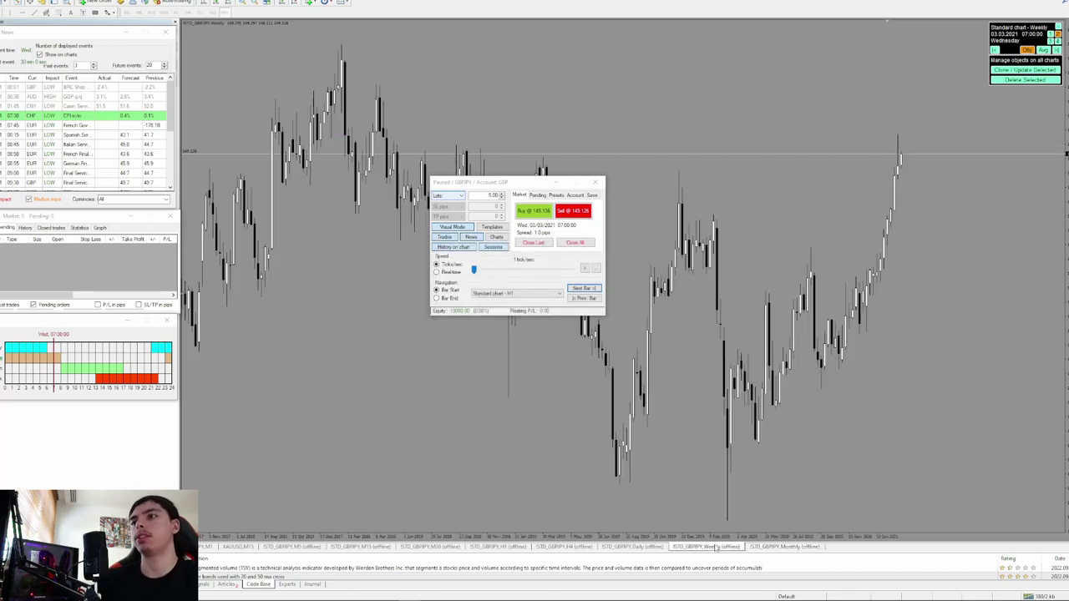
left_click(775, 548)
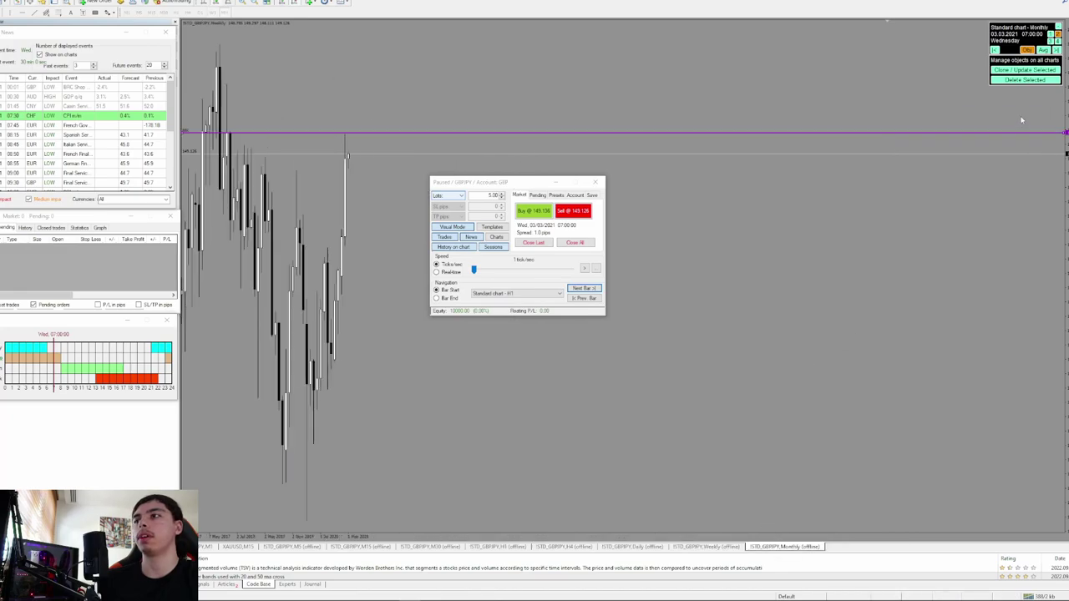
left_click(721, 548)
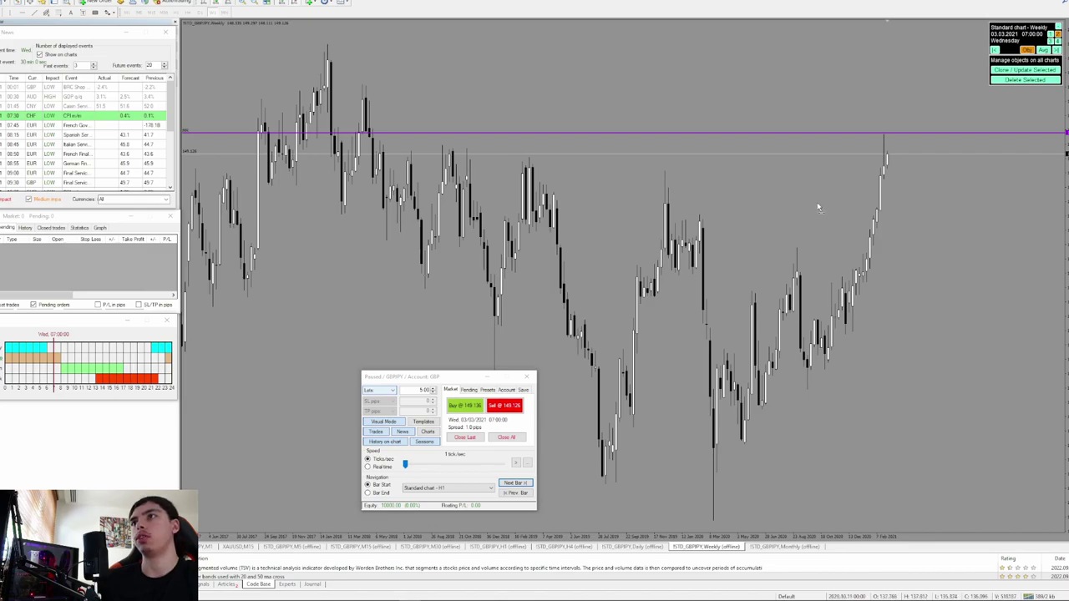
Step: Move the simulator control window aside and draw a second horizontal line on the weekly chart through the earlier swing highs near the current price
left_click_drag(440, 377, 410, 334)
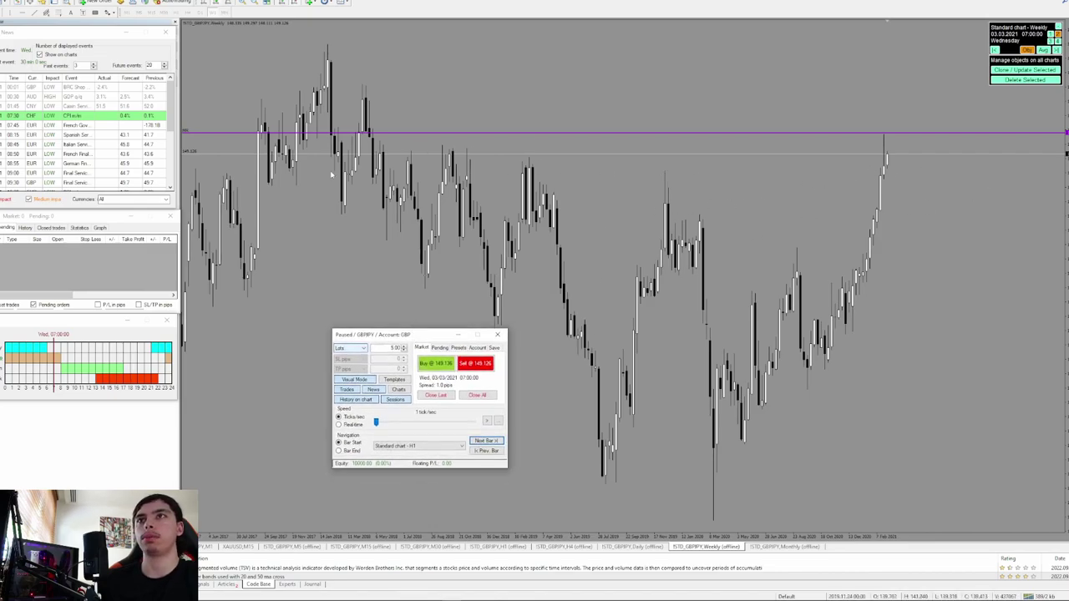
left_click(20, 13)
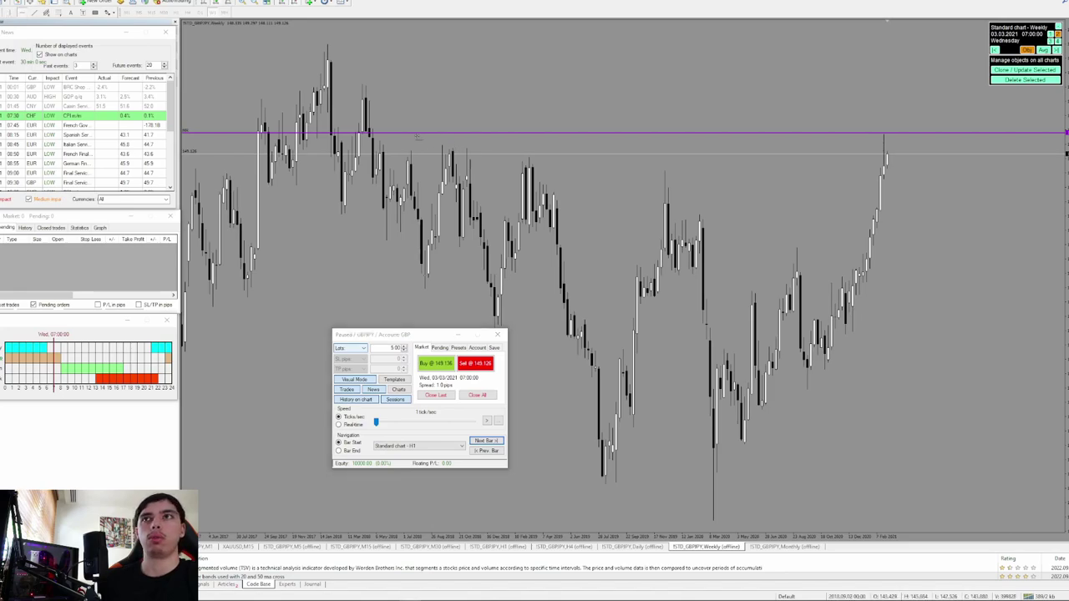
left_click(568, 153)
Step: Give the new weekly horizontal line the description WR
right_click(907, 154)
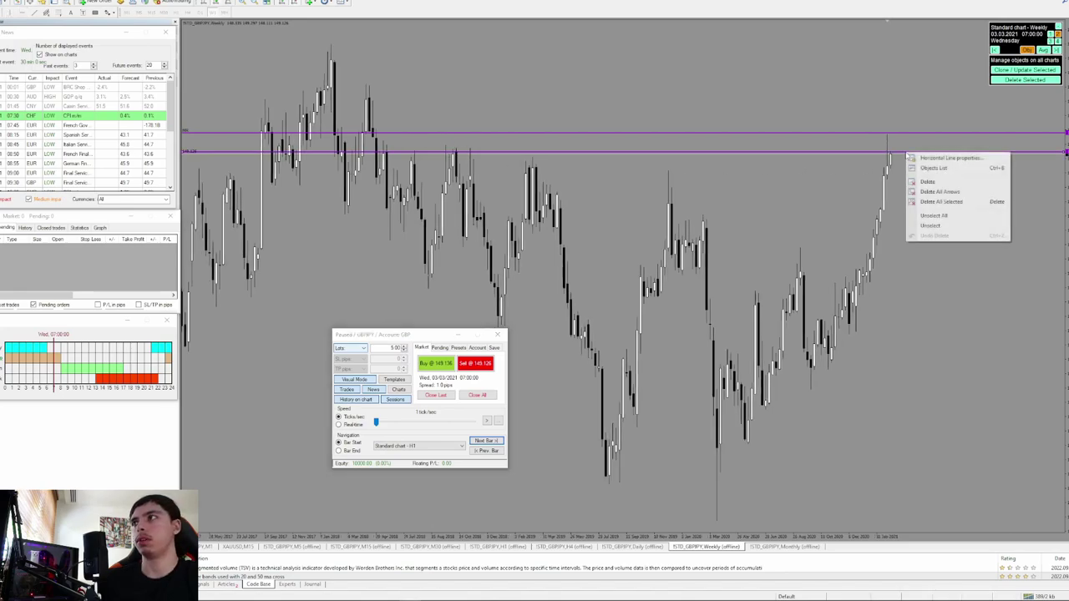
left_click(946, 159)
left_click(537, 285)
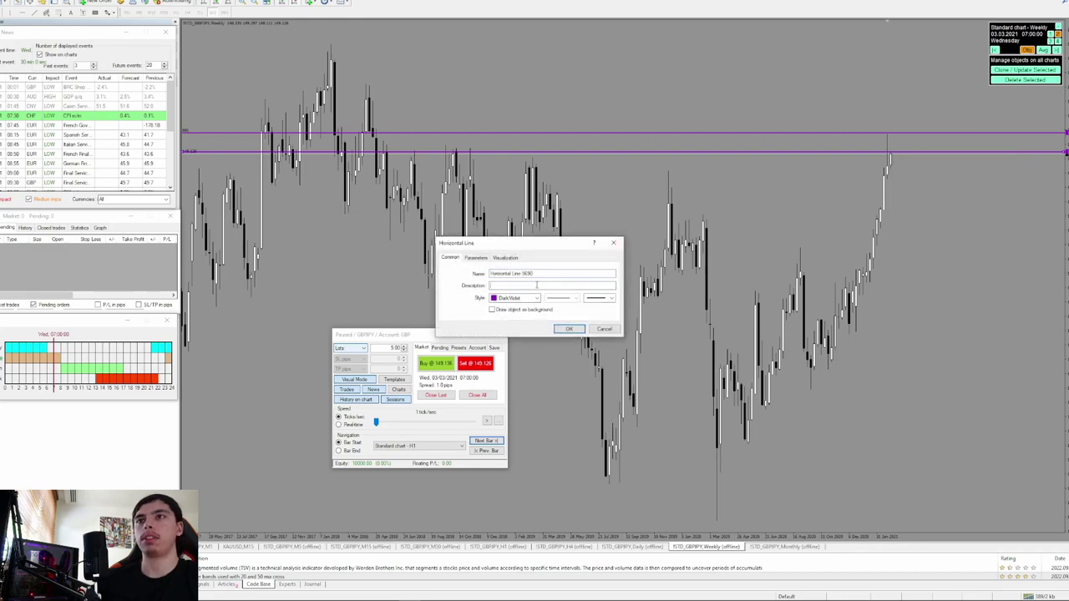
type("WR")
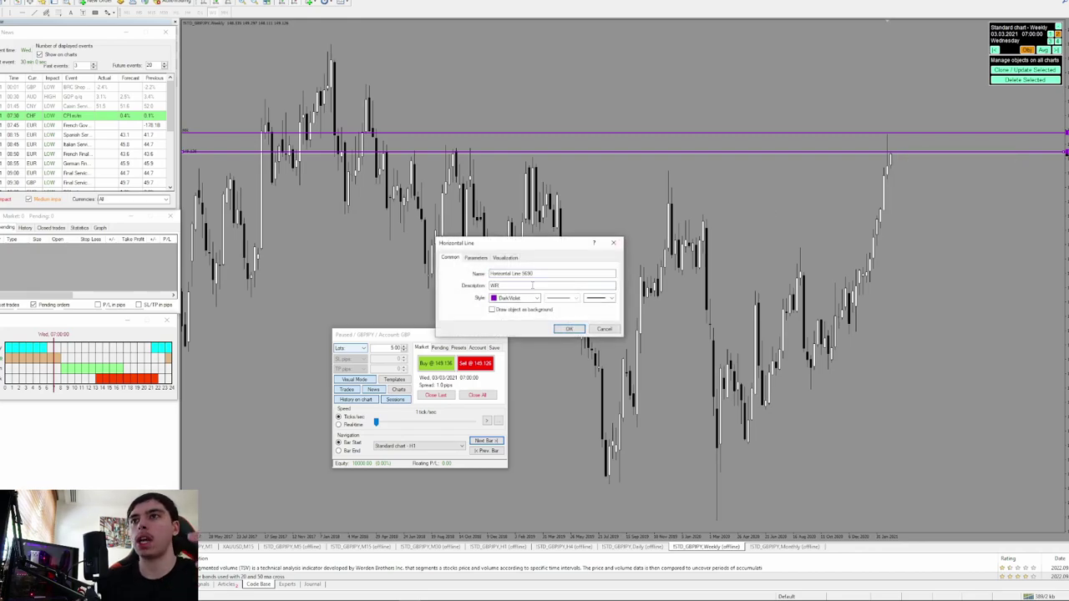
left_click(568, 328)
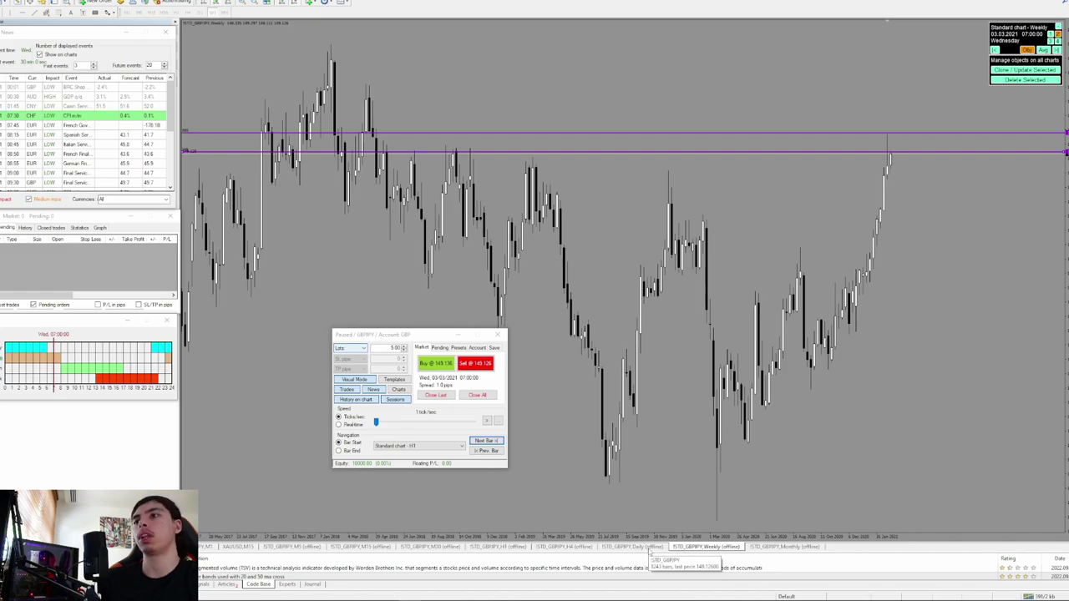
Step: Clone the weekly WR line to all charts and show the daily chart at its latest candles
left_click(657, 547)
scroll(647, 396, "down", 5)
left_click(705, 547)
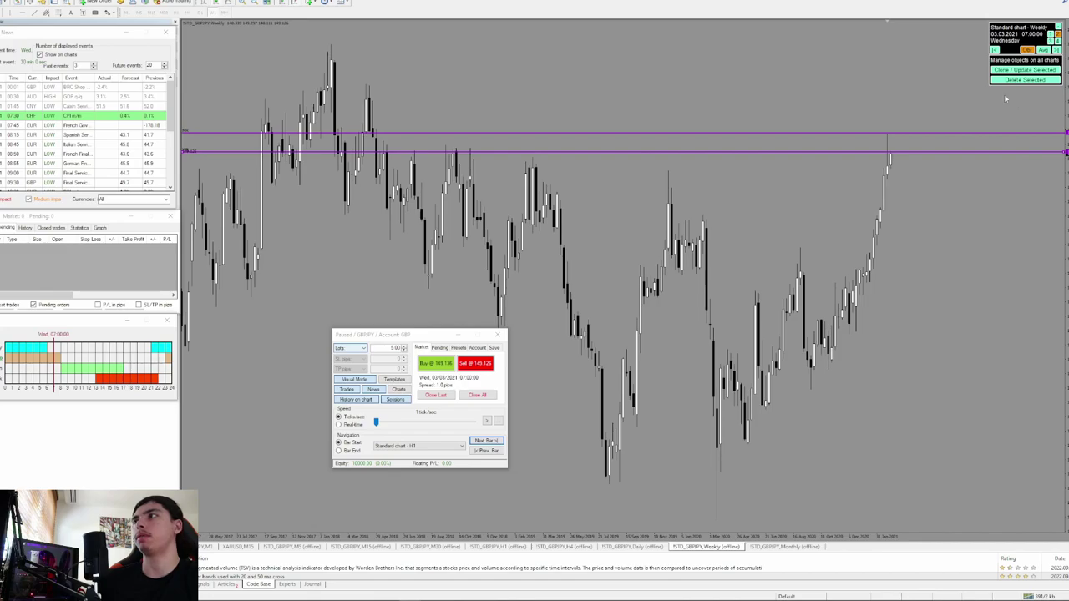
left_click(651, 548)
left_click_drag(845, 388, 392, 359)
left_click_drag(928, 309, 379, 337)
left_click_drag(1002, 317, 527, 333)
scroll(765, 326, "down", 5)
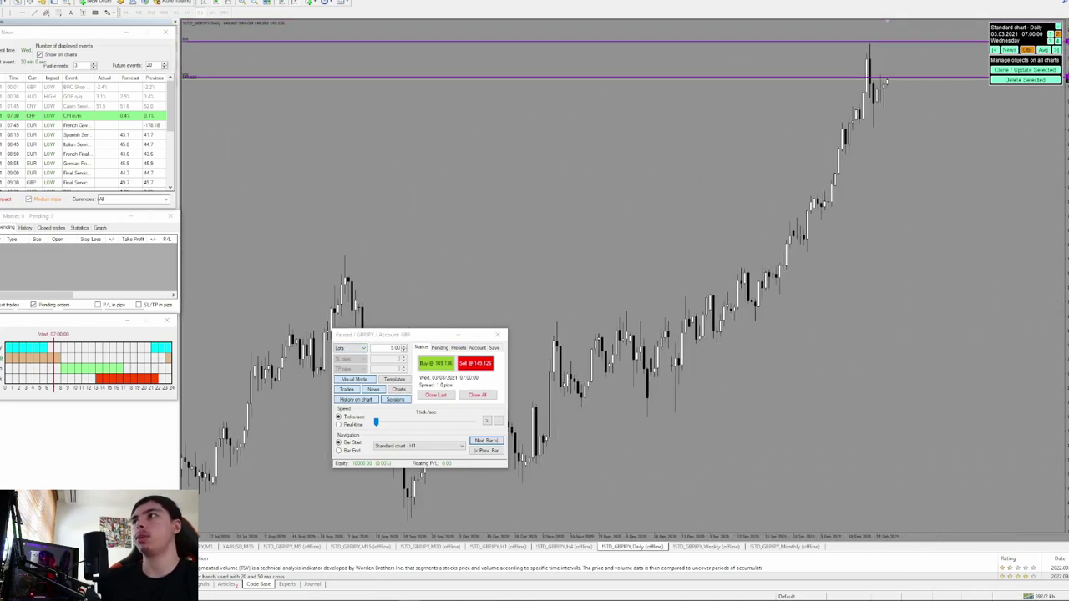
Step: Fix the daily chart's price scale in its properties and enlarge the area around the recent high and both horizontal lines
right_click(881, 201)
left_click(890, 357)
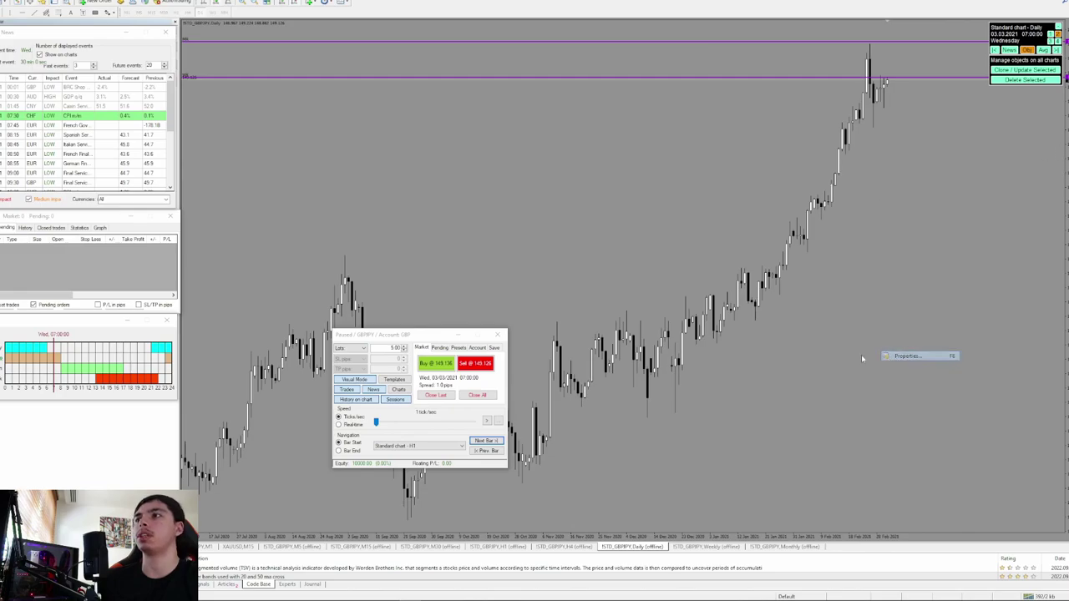
left_click(563, 362)
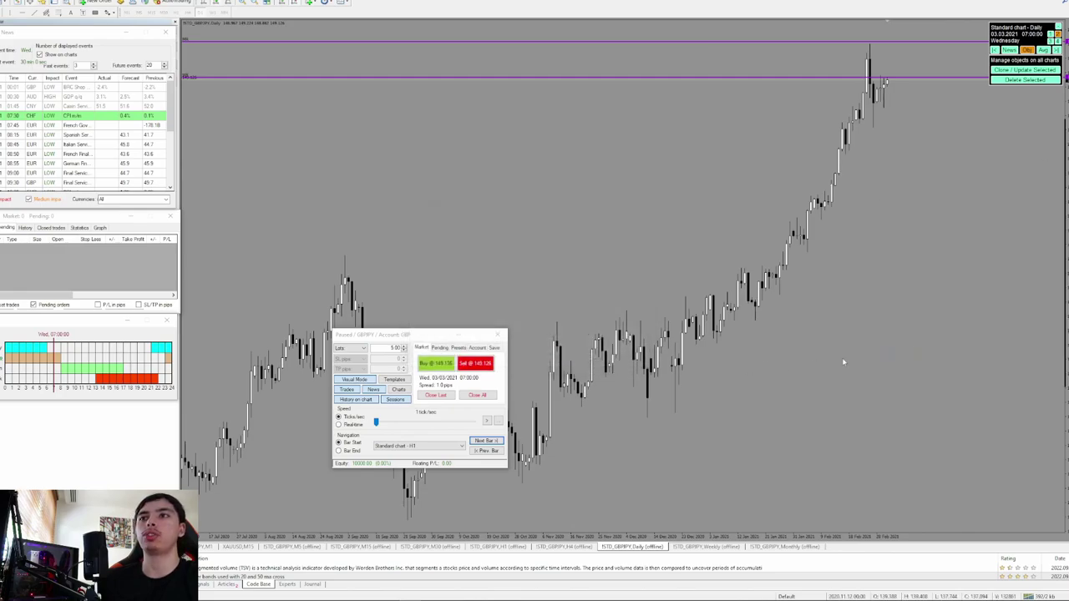
left_click_drag(1058, 355, 1056, 299)
left_click_drag(969, 195, 912, 344)
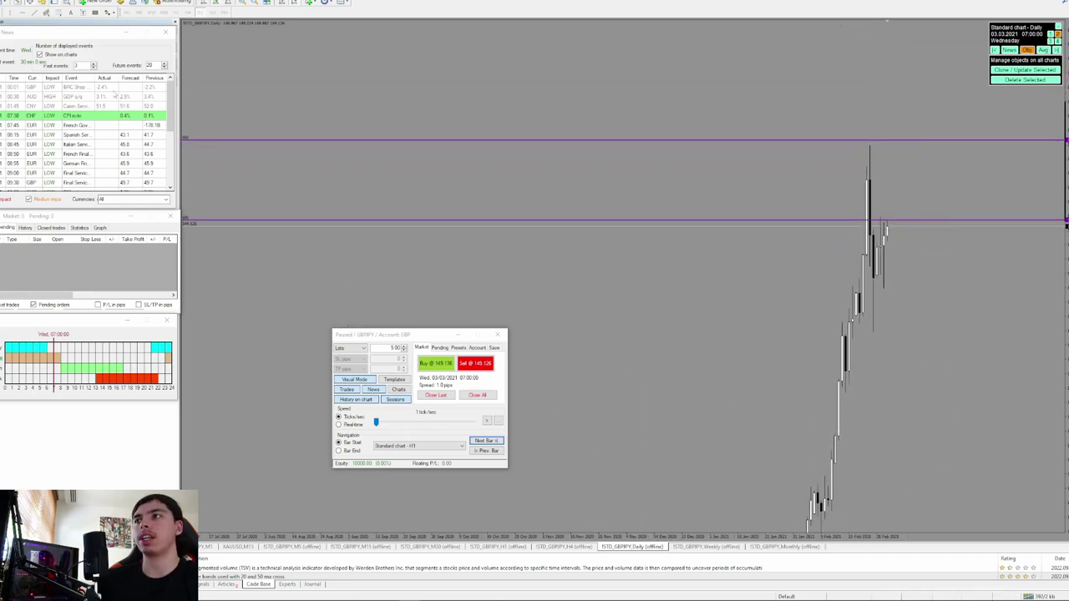
Step: Draw a horizontal line on the daily chart along the tall candle's body top, between the two existing lines, and clone it to all charts
left_click(904, 180)
right_click(904, 182)
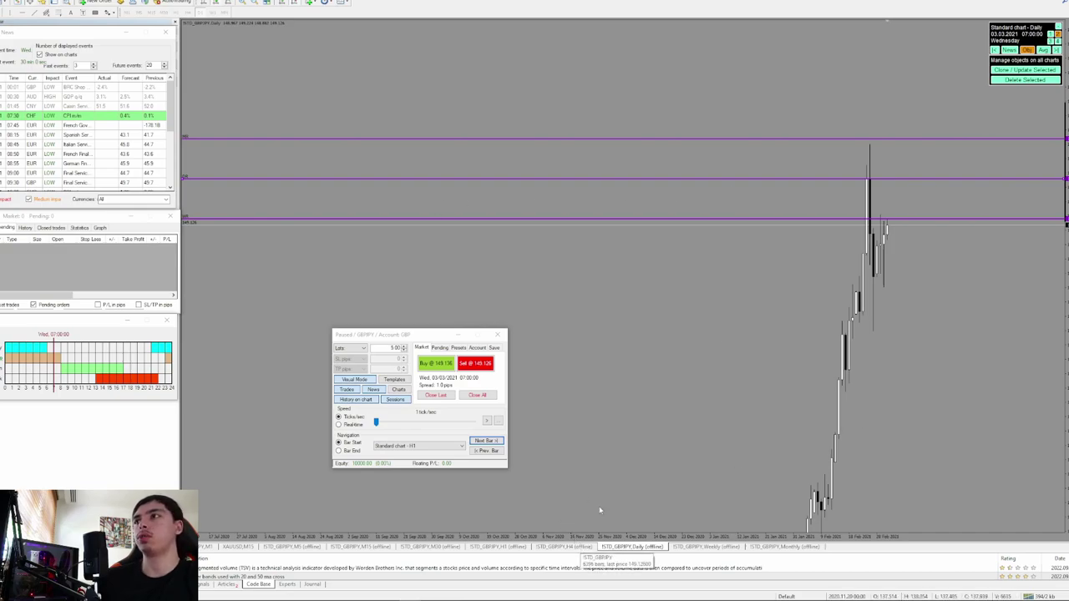
Step: Show the H4 chart with chart shift enabled and turn on Scale fix in its properties
left_click(564, 547)
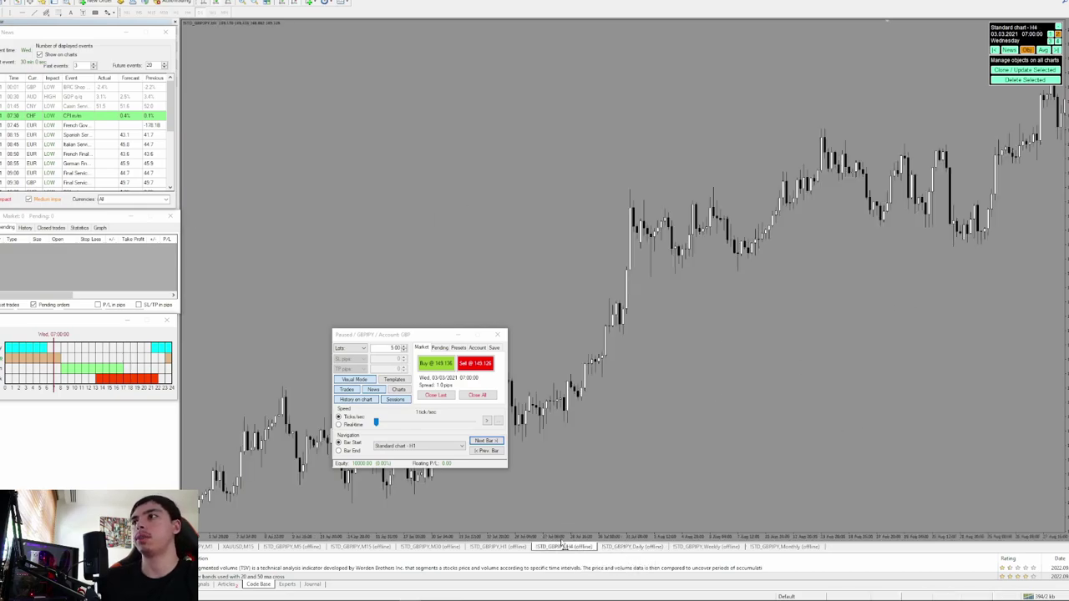
left_click(295, 3)
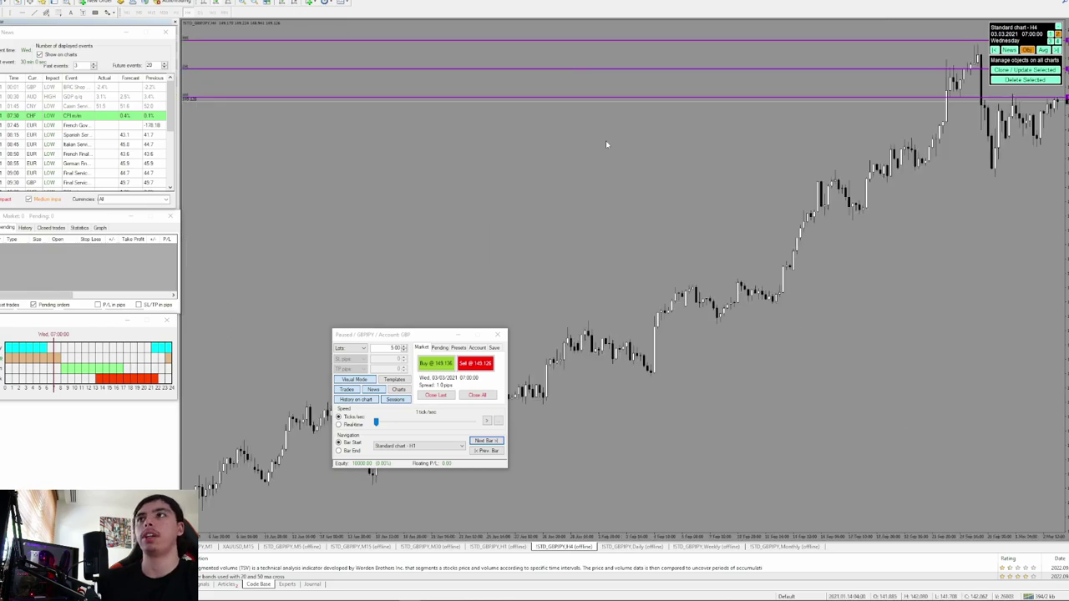
right_click(830, 264)
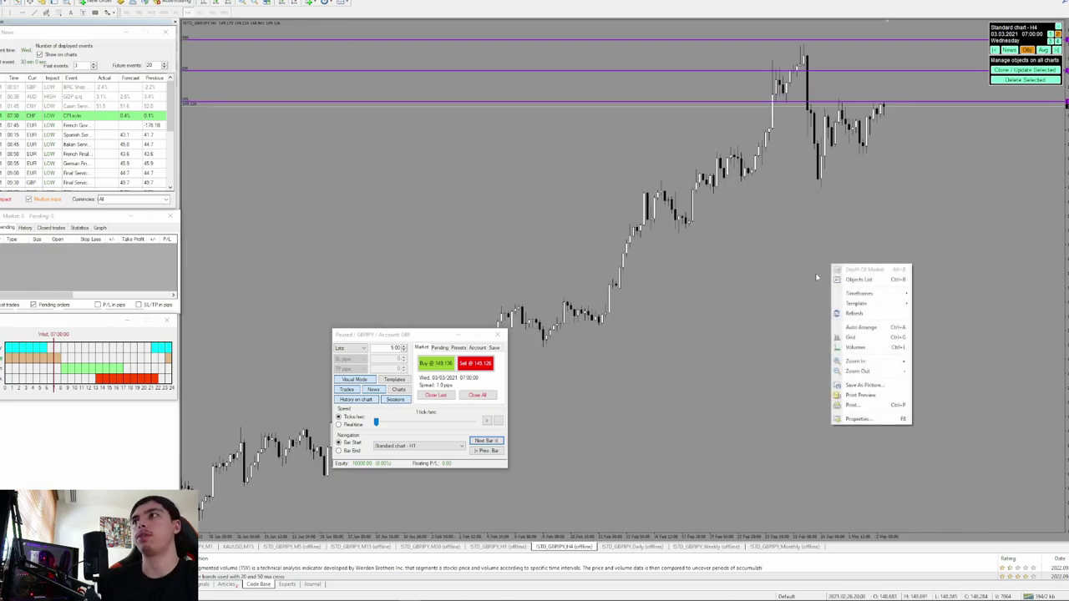
left_click(870, 424)
left_click(420, 310)
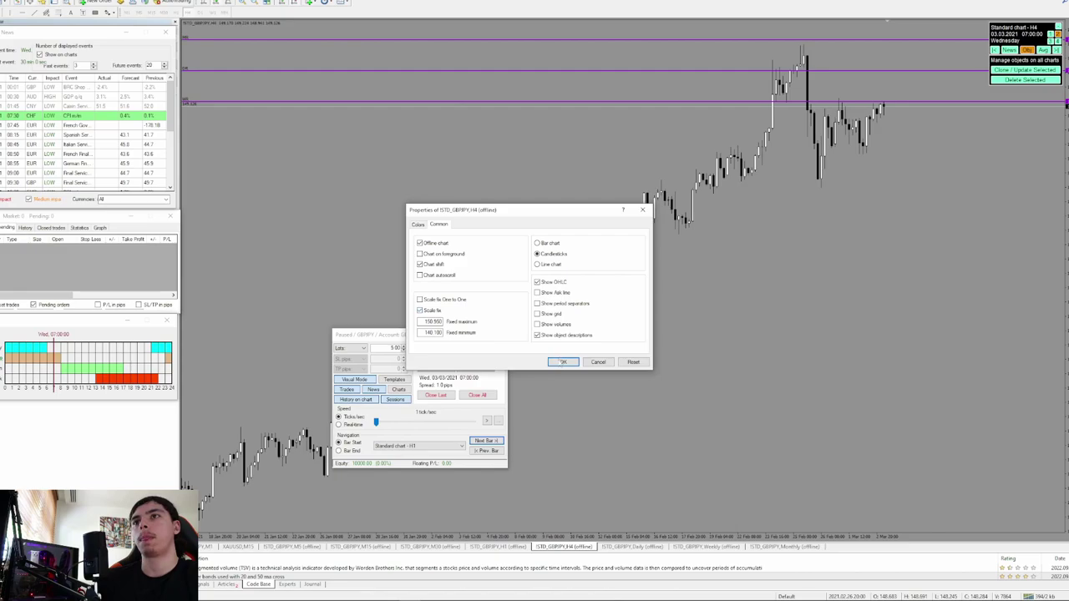
left_click(563, 362)
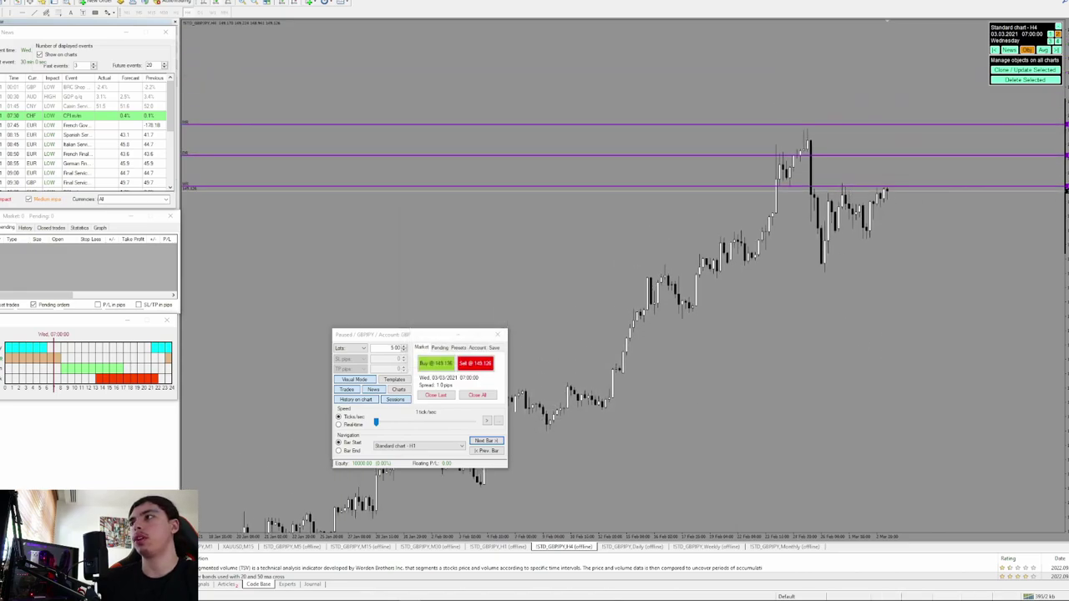
Step: Enlarge the H4 chart's price scale and examine the recent highs and pullback around the three horizontal lines
left_click_drag(1065, 276, 1066, 192)
left_click_drag(916, 194, 916, 303)
left_click_drag(866, 363, 866, 325)
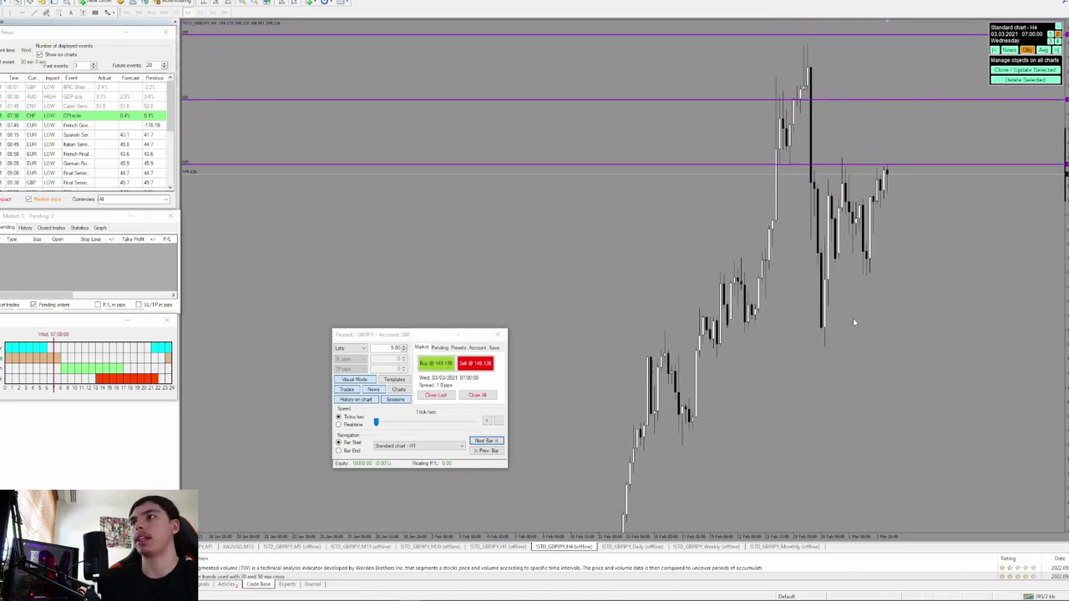
left_click_drag(842, 150, 843, 223)
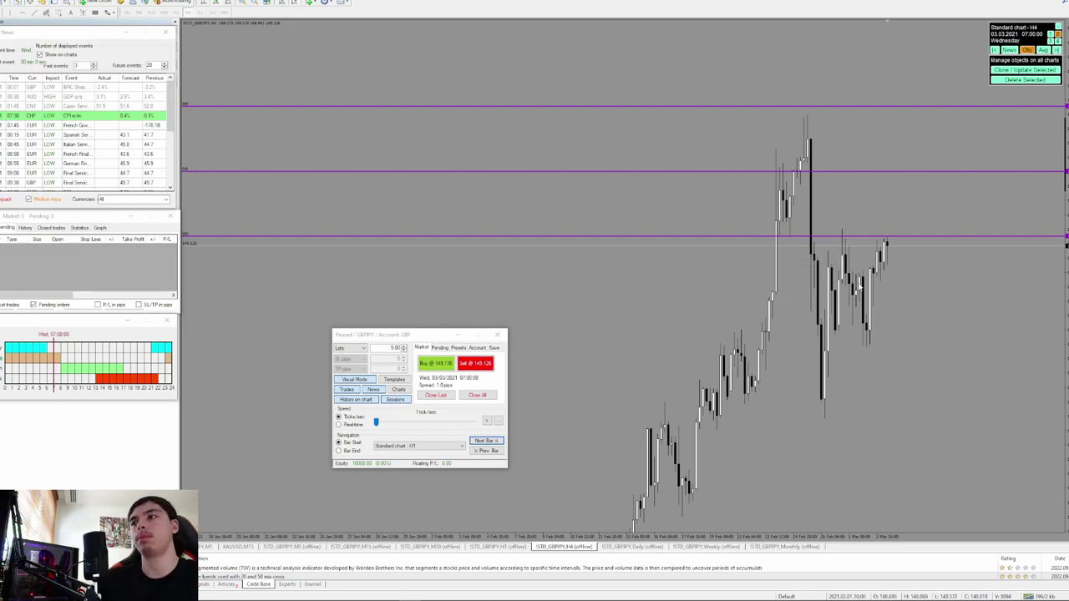
left_click_drag(797, 440, 839, 337)
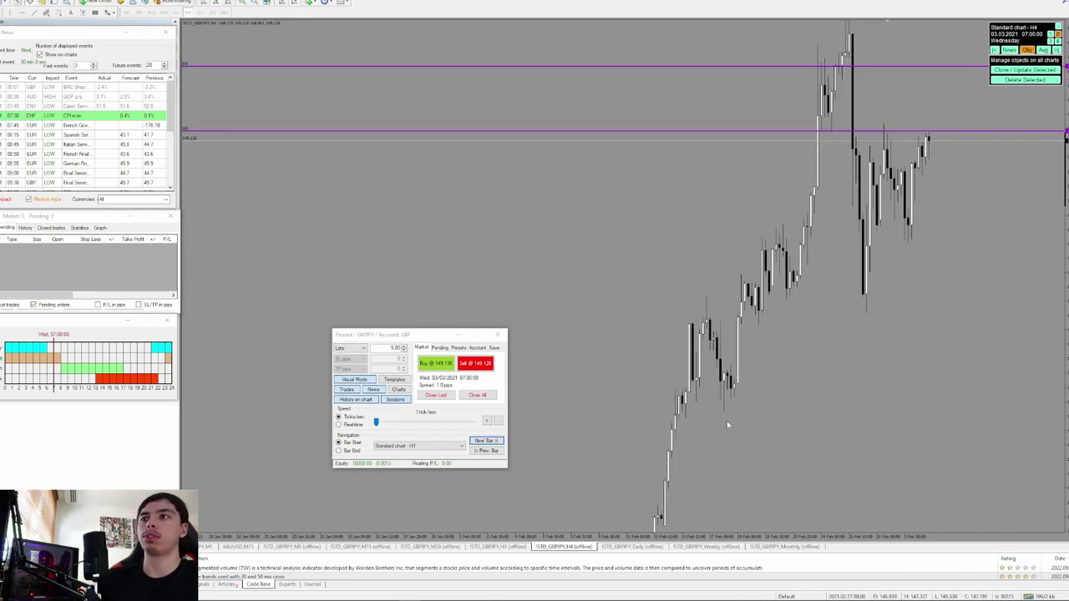
left_click_drag(921, 313, 838, 414)
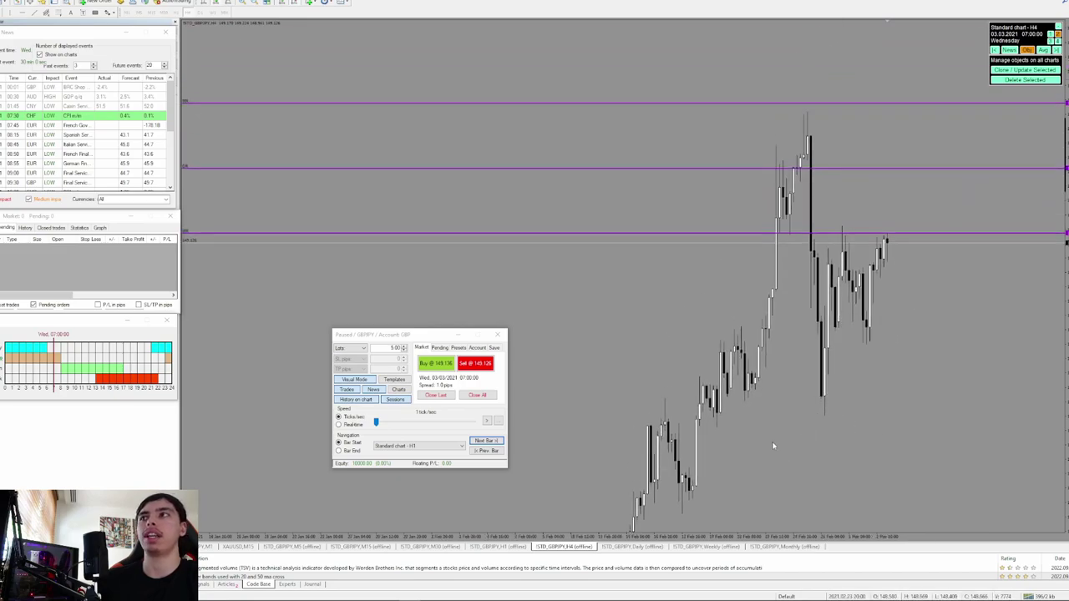
Step: Show the H1 chart with chart shift and a fixed price scale, and stretch it around the current price
left_click(518, 547)
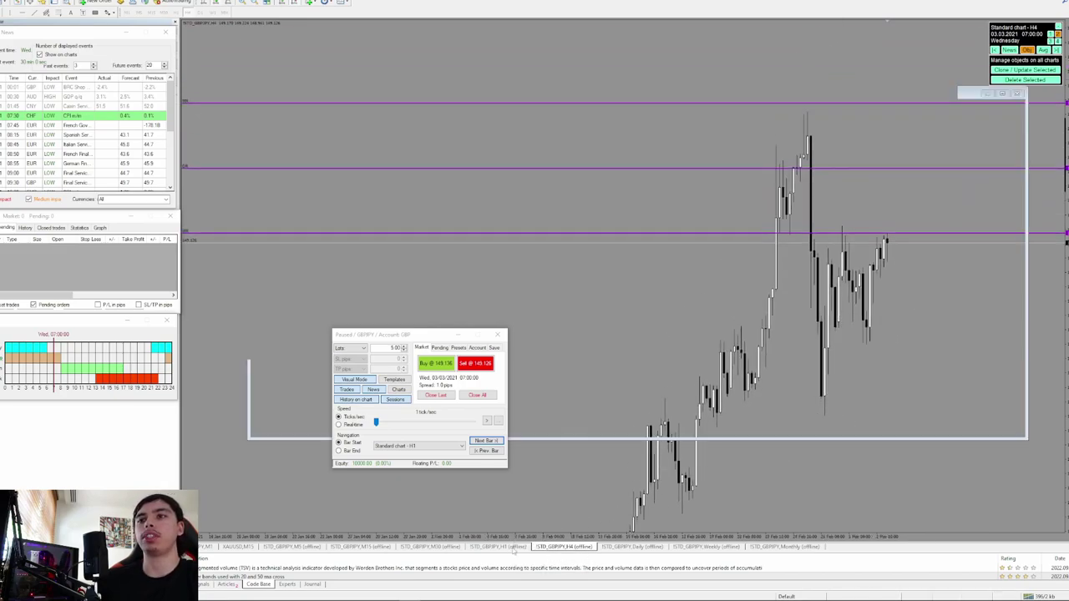
left_click(294, 3)
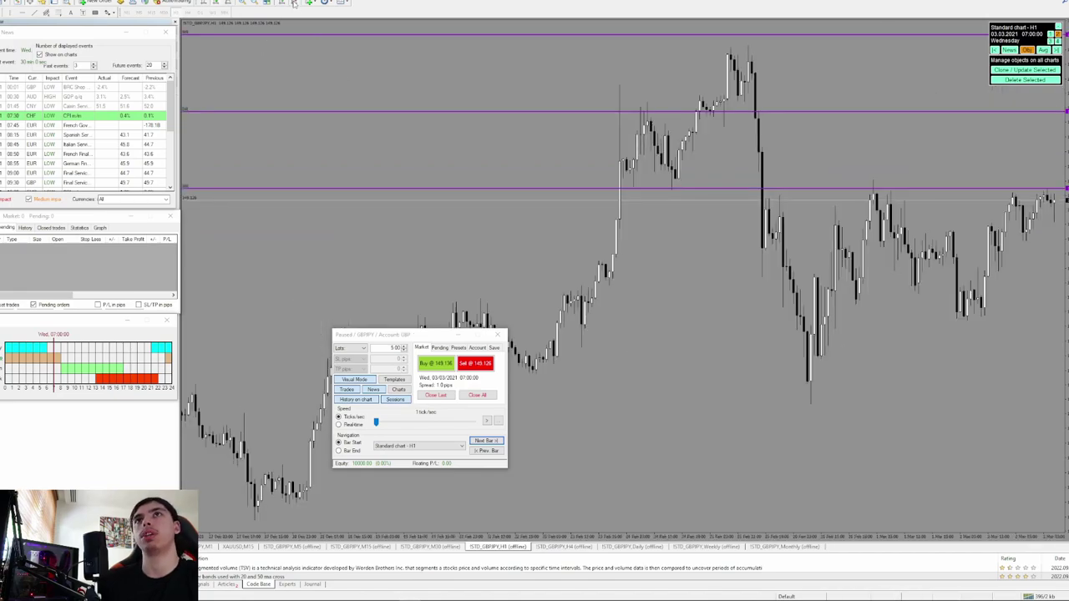
right_click(909, 317)
left_click(950, 474)
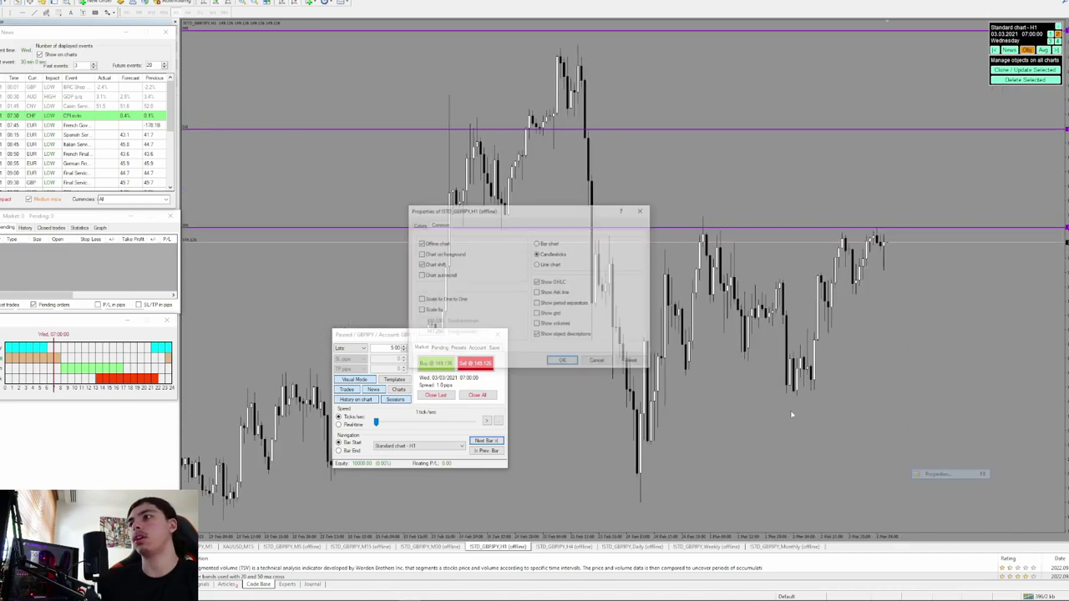
left_click(561, 360)
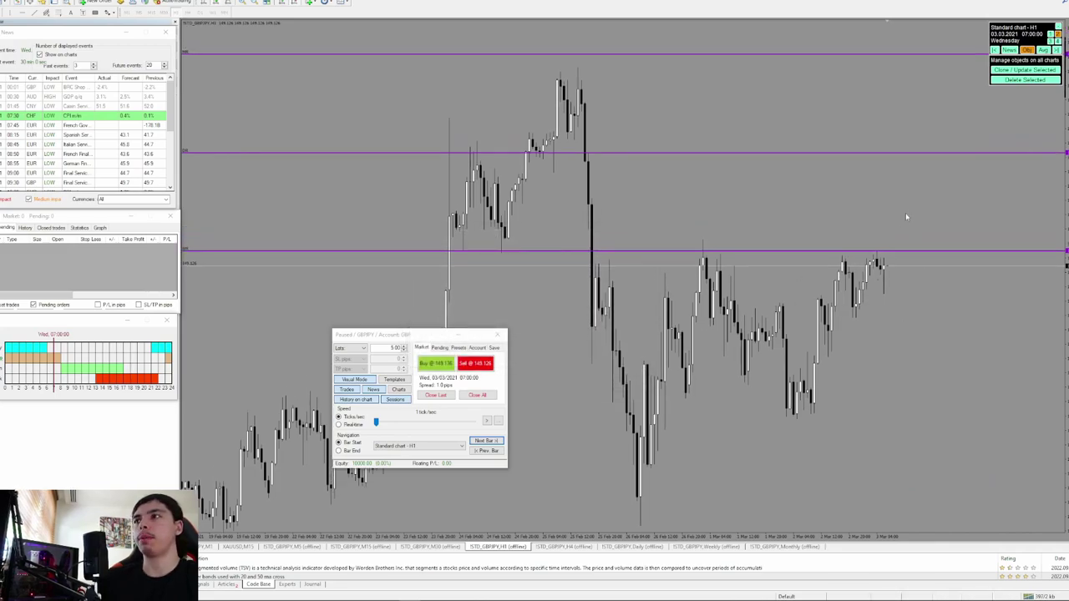
left_click_drag(1064, 328, 1064, 255)
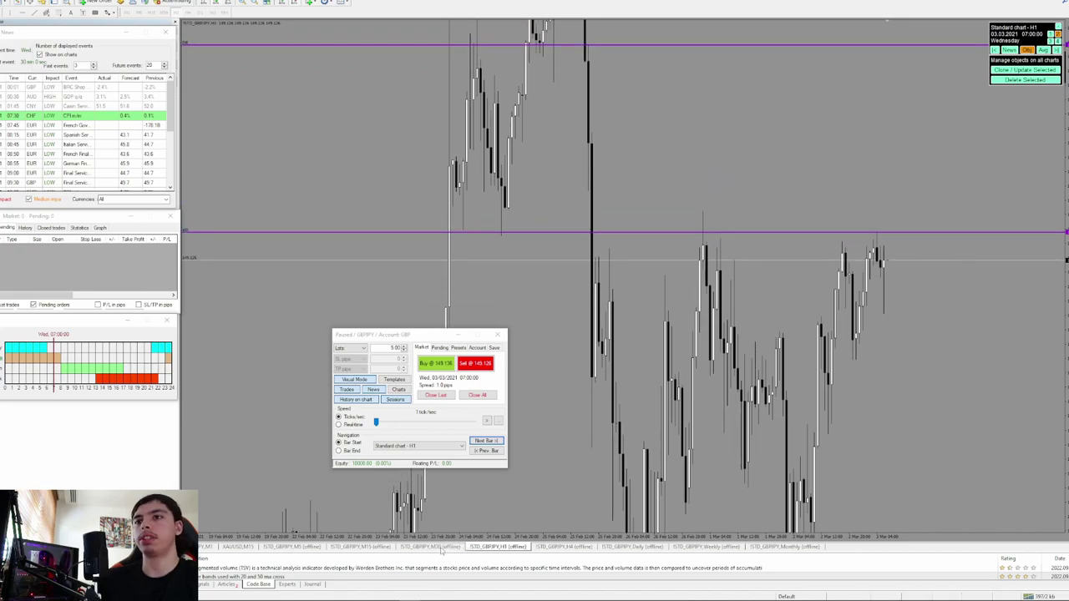
Step: Show the M30 chart, set the simulation speed to 21 ticks/sec and start the simulation
left_click(429, 546)
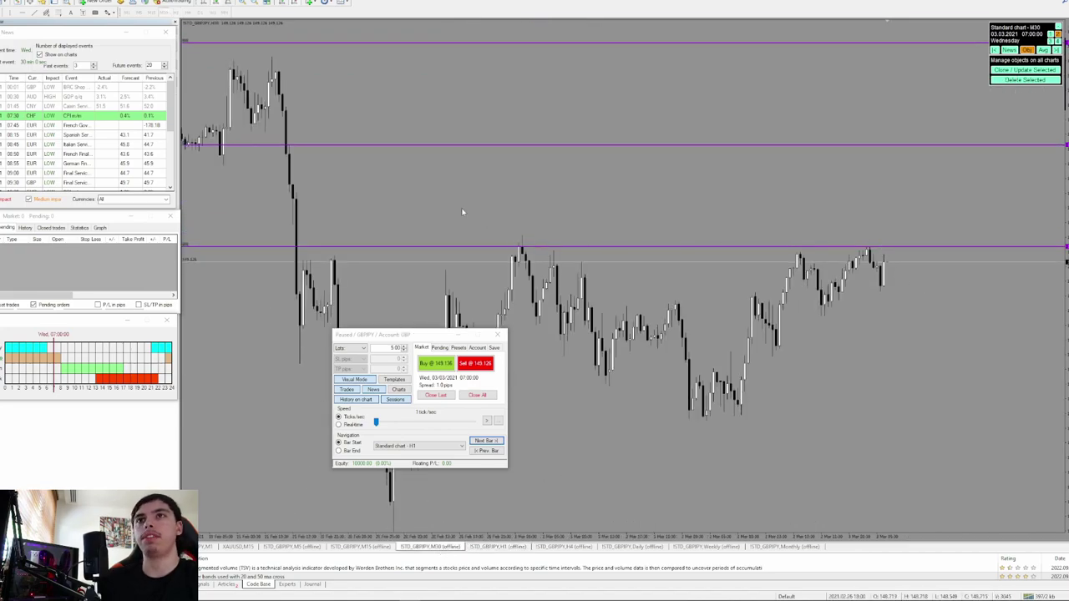
left_click_drag(375, 423, 393, 425)
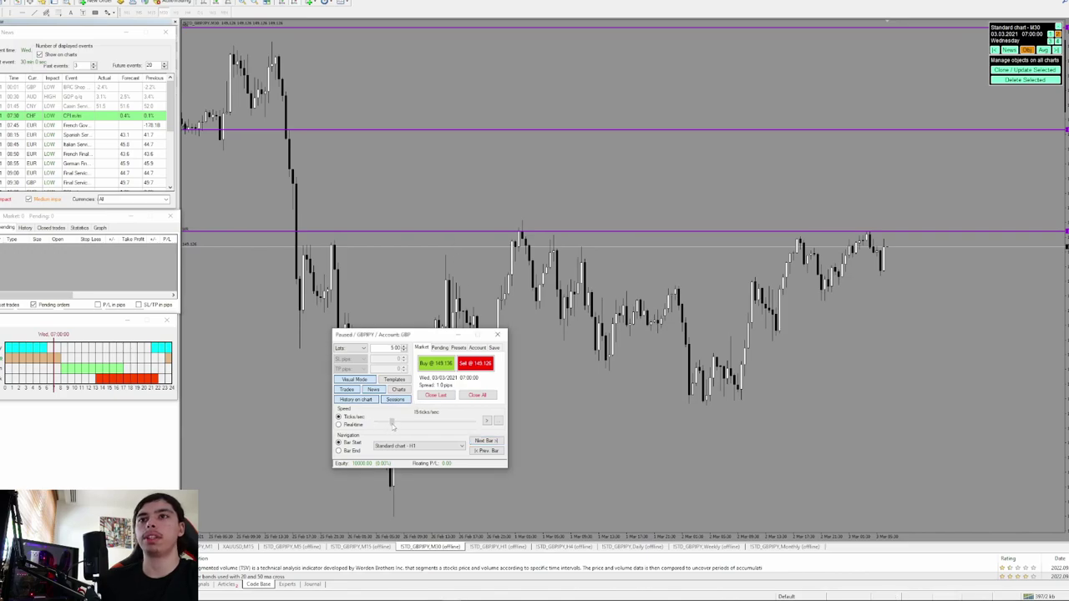
left_click(486, 421)
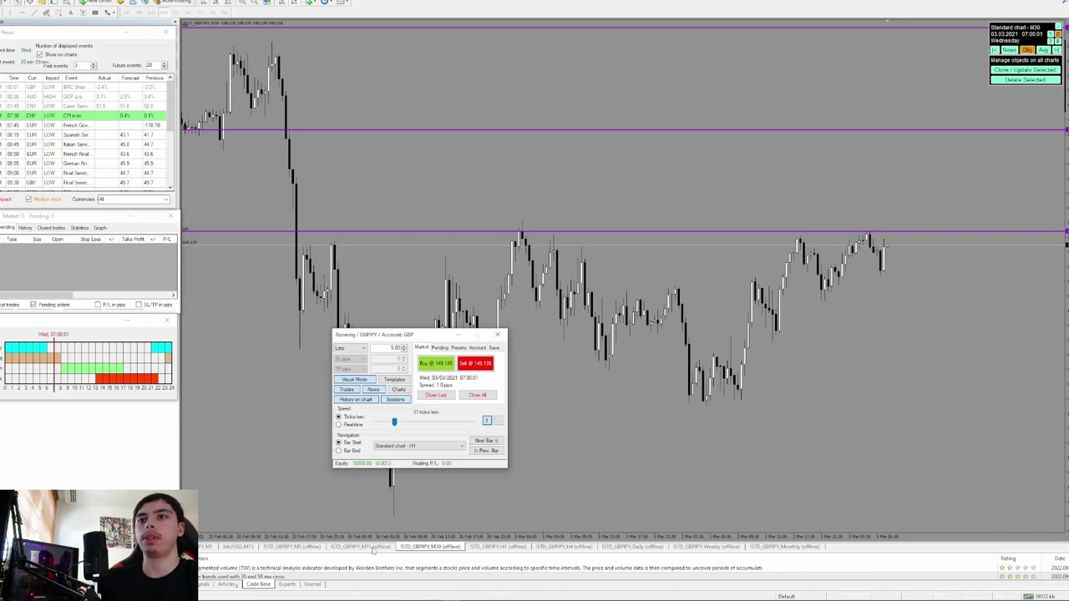
Step: Show the M15 chart with chart shift enabled and fix its price scale in the chart properties
left_click(360, 546)
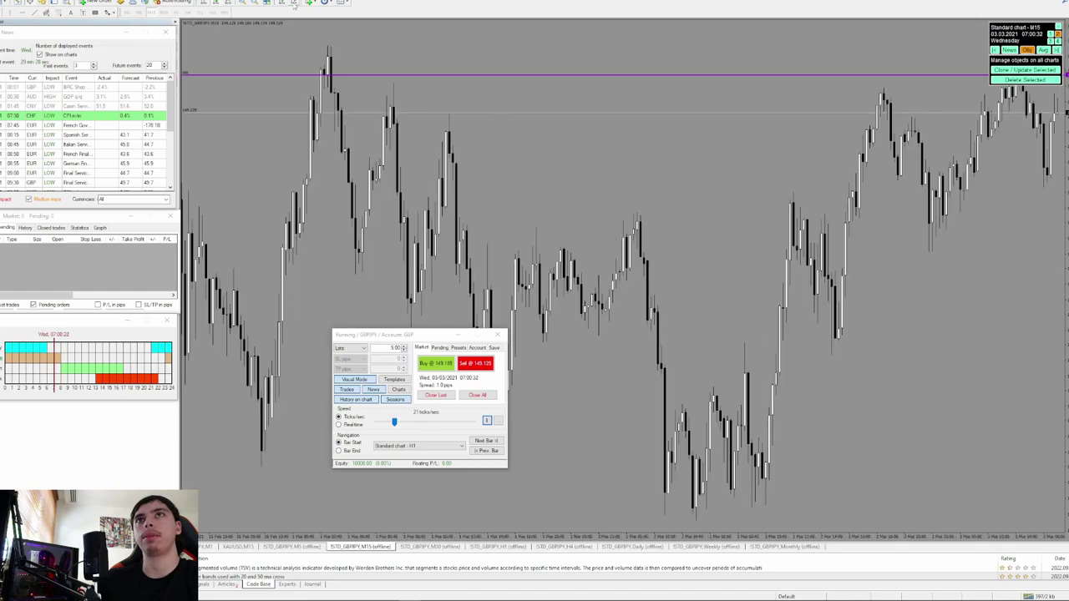
right_click(829, 304)
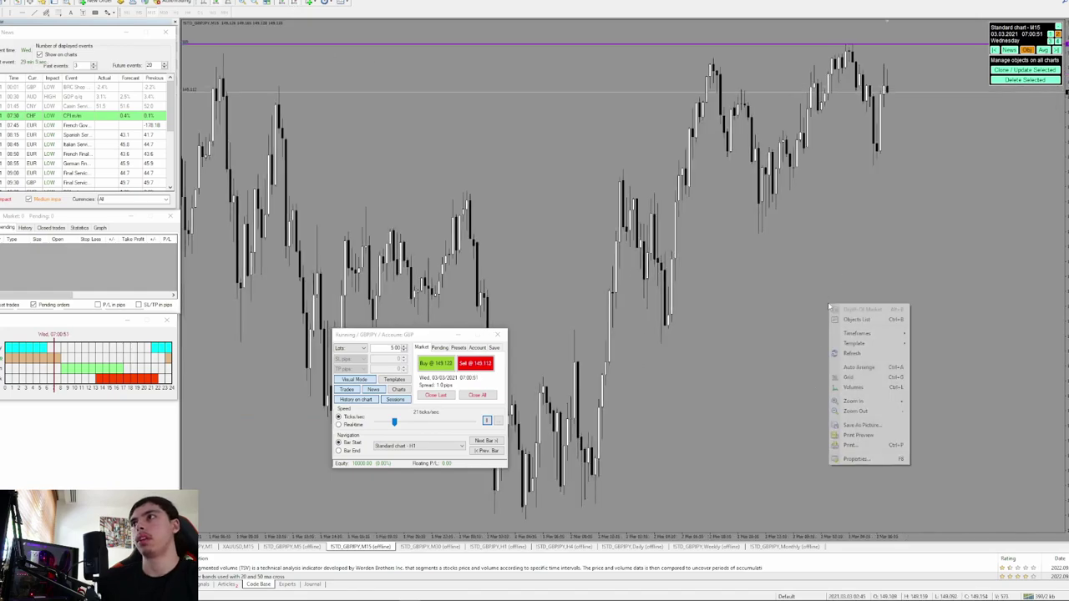
left_click(877, 455)
left_click(562, 361)
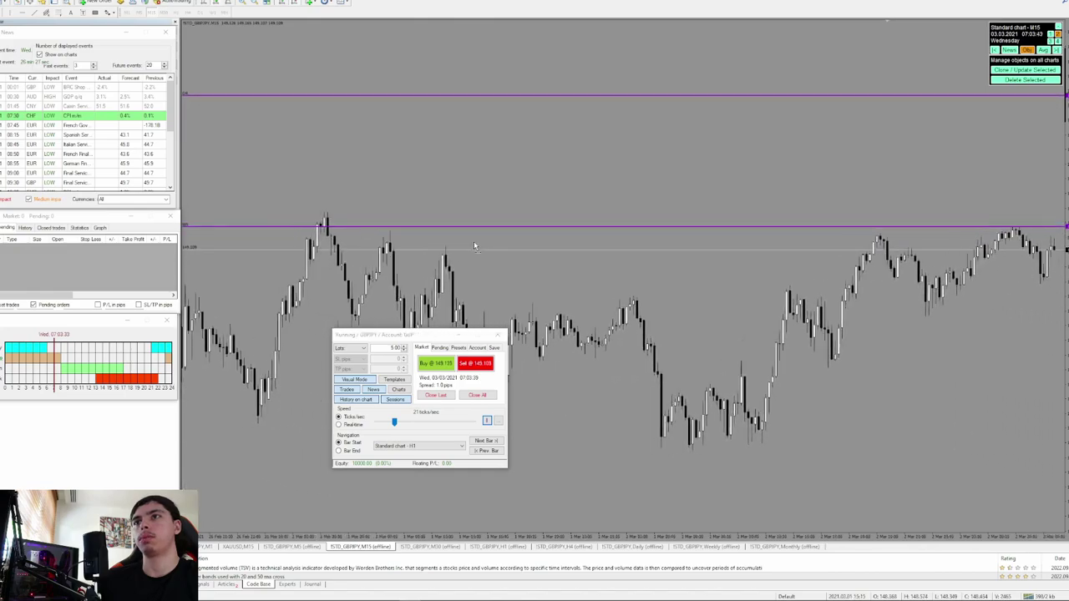
Step: Draw a rectangle zone just above the lowest M15 line from the 1 March high, and set bar navigation to Standard chart - M5
left_click_drag(314, 226, 1044, 220)
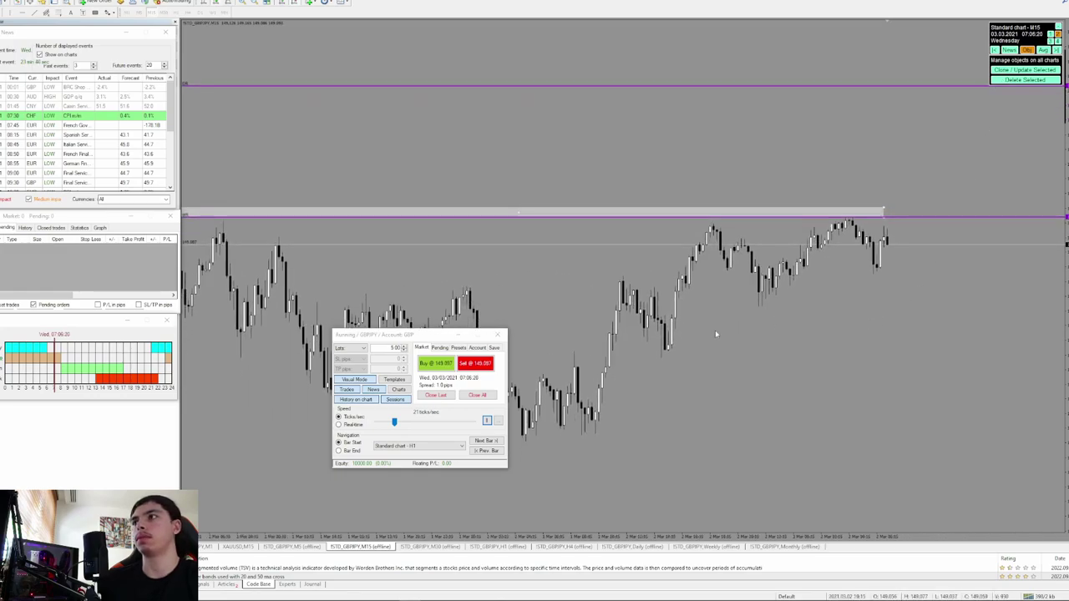
left_click(415, 459)
left_click(415, 447)
left_click(412, 453)
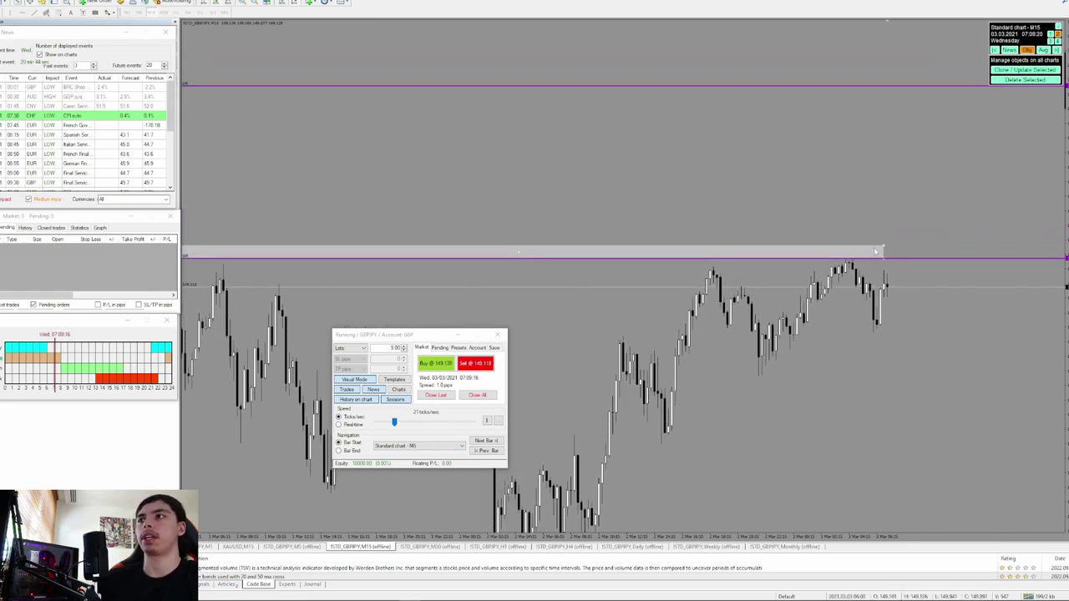
Step: Extend the rectangle zone past the latest candle, run the simulation to 07:31:10, and pause it with the M15 chart shown
left_click_drag(884, 249, 984, 249)
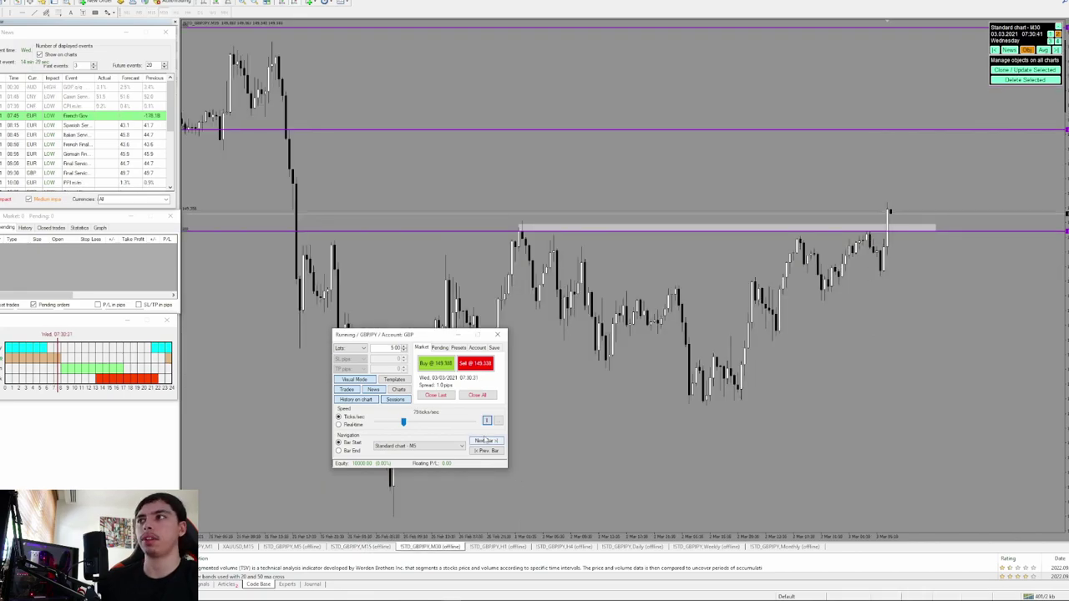
left_click(487, 422)
left_click(360, 547)
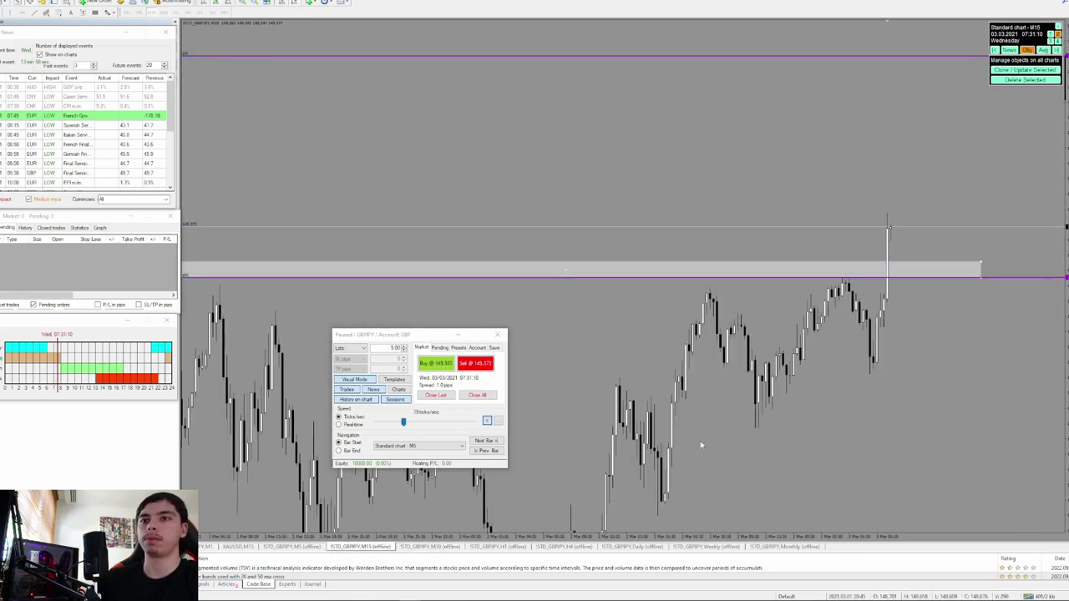
Step: Measure with the crosshair from the current M15 price to the horizontal lines below and above it
left_click_drag(849, 334, 849, 375)
left_click(3, 11)
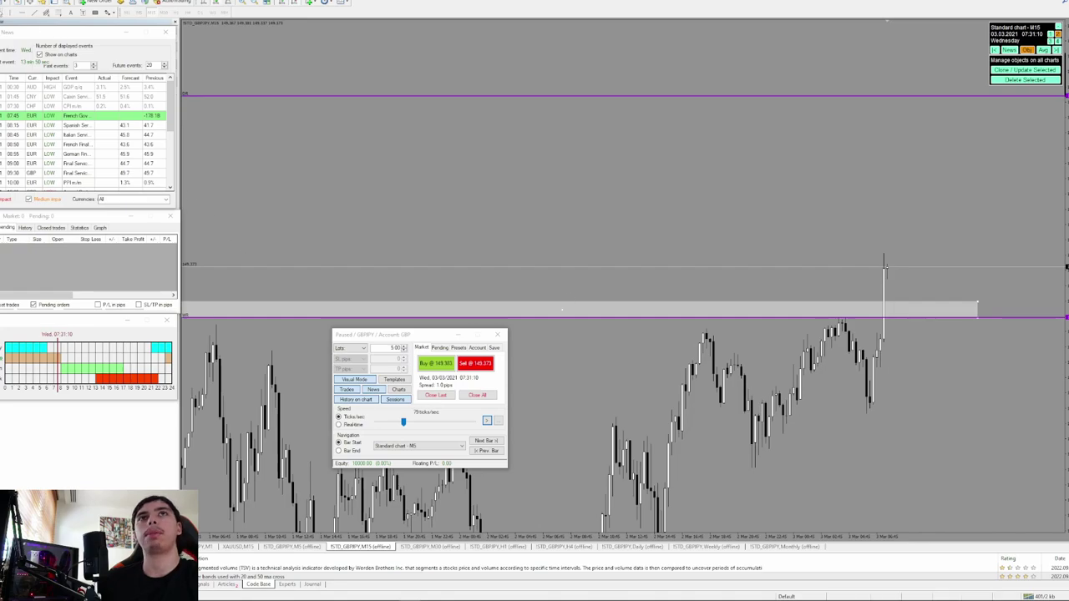
left_click_drag(919, 267, 901, 315)
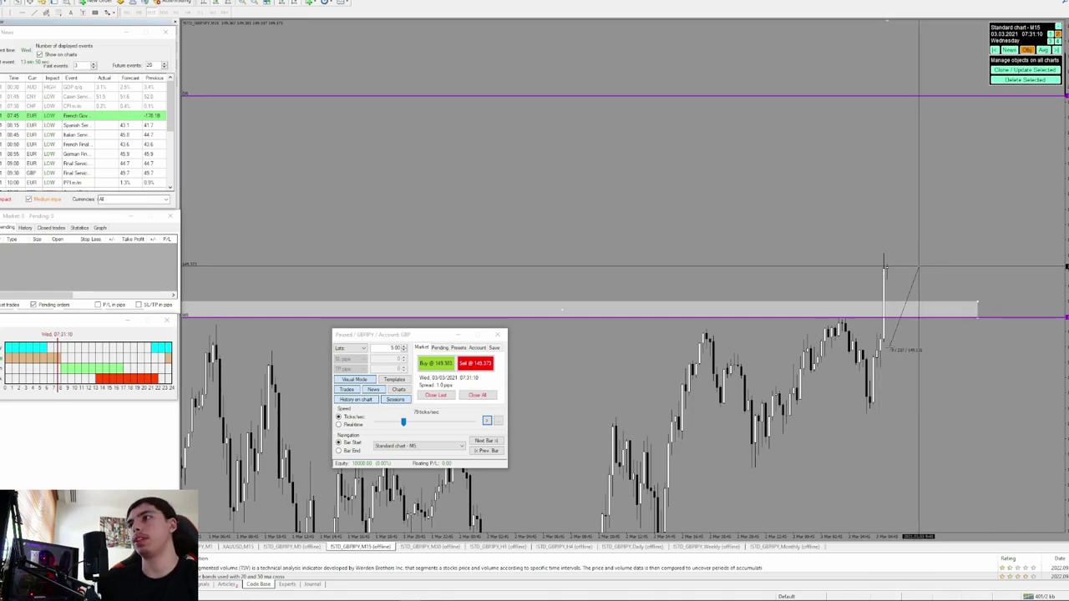
left_click_drag(895, 182, 882, 96)
Step: Draw a horizontal line on the M15 chart at the short pause within the late-February drop, between the current price and the line above
left_click_drag(418, 189, 766, 186)
left_click_drag(525, 195, 901, 185)
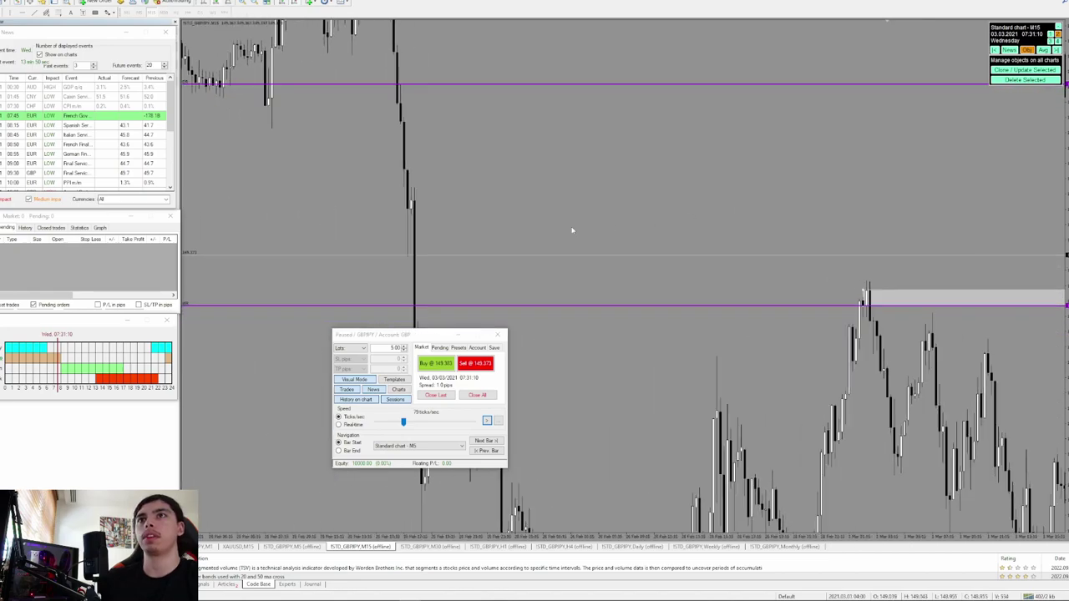
left_click_drag(446, 209, 373, 209)
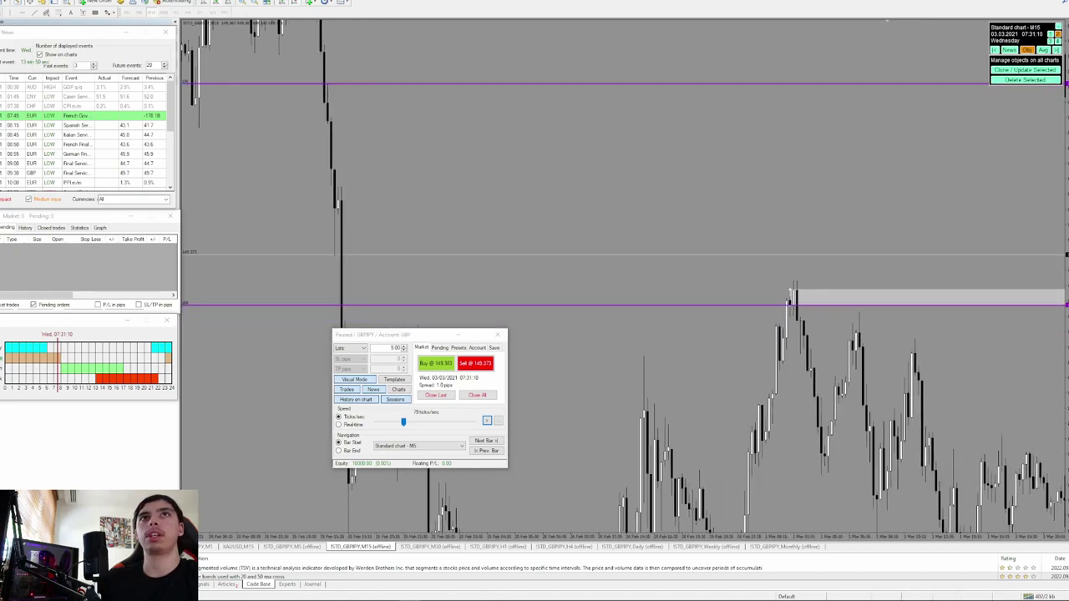
left_click(339, 209)
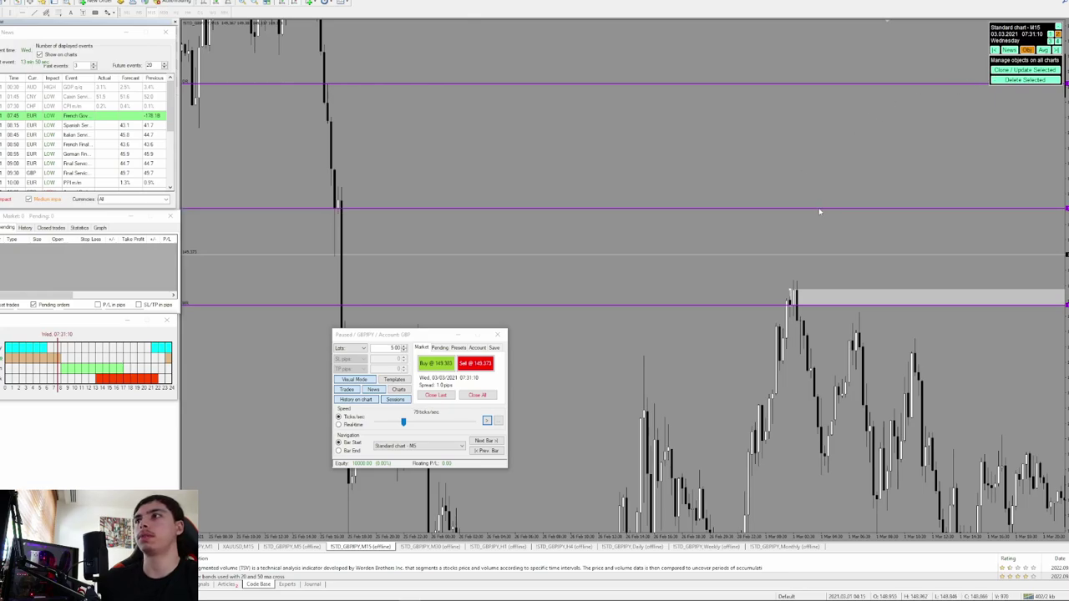
Step: Open a 5.00-lot visual buy with stop loss at 149.147 and take profit at 149.871, and run the simulation to 09:05:00
scroll(578, 184, "right", 10)
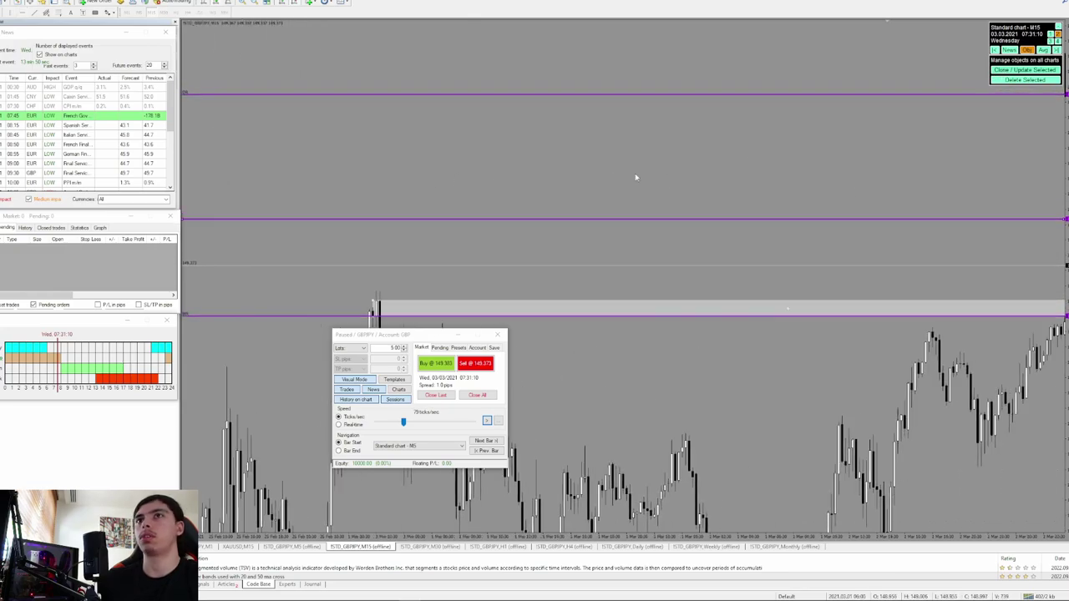
left_click_drag(1066, 275, 1066, 192)
left_click_drag(956, 155, 949, 284)
left_click_drag(1065, 217, 1065, 283)
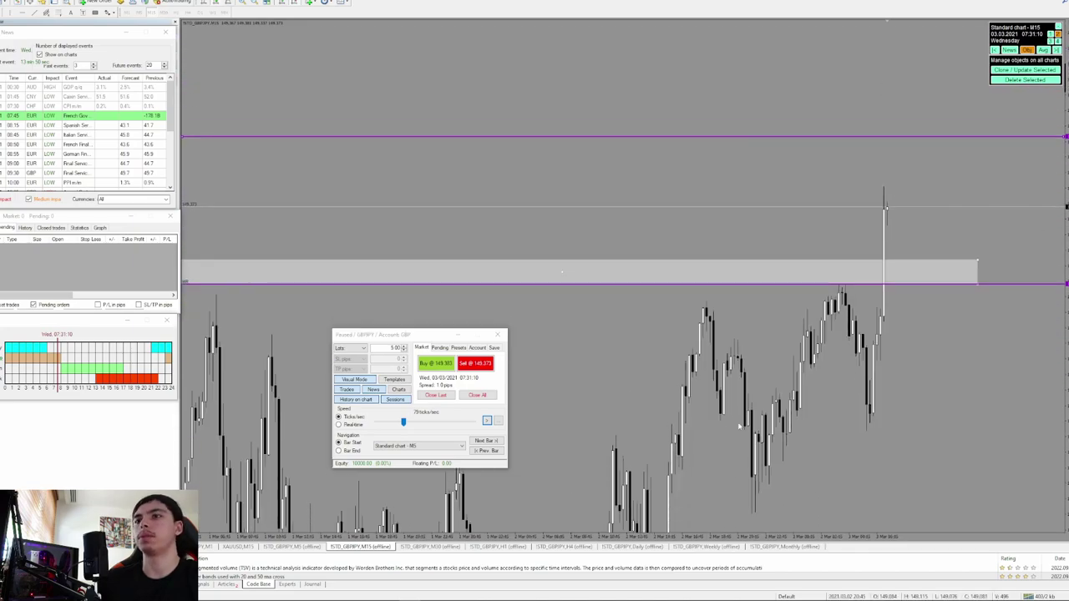
left_click(294, 547)
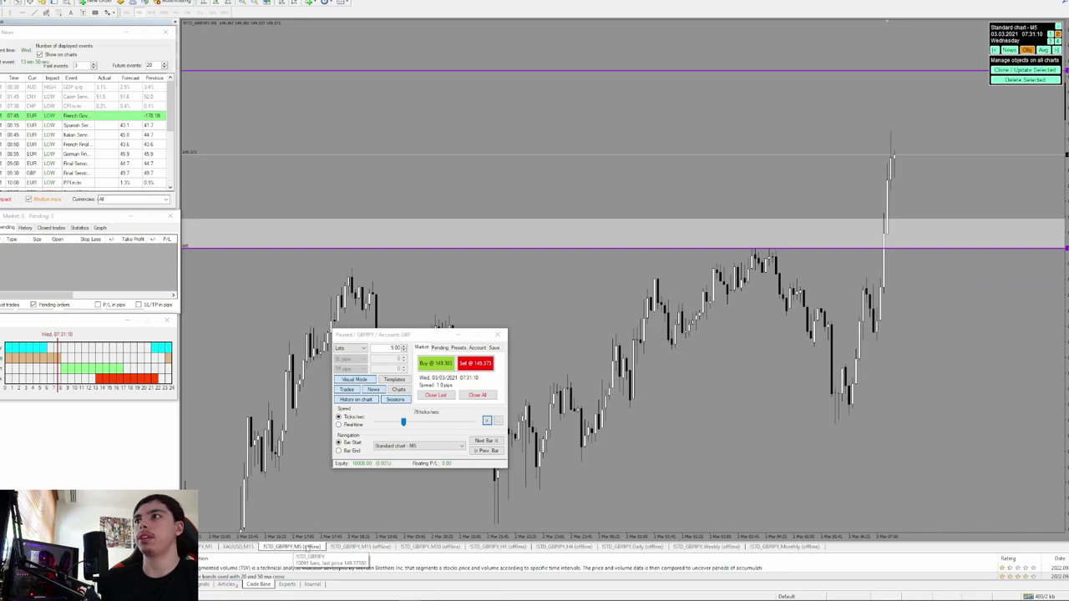
left_click(331, 547)
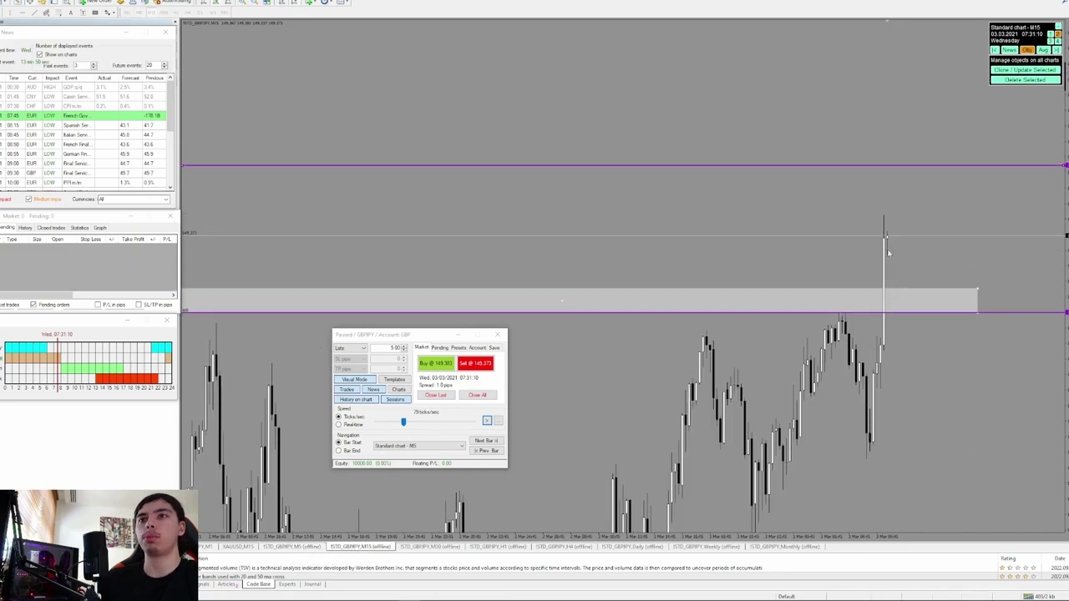
left_click(383, 348)
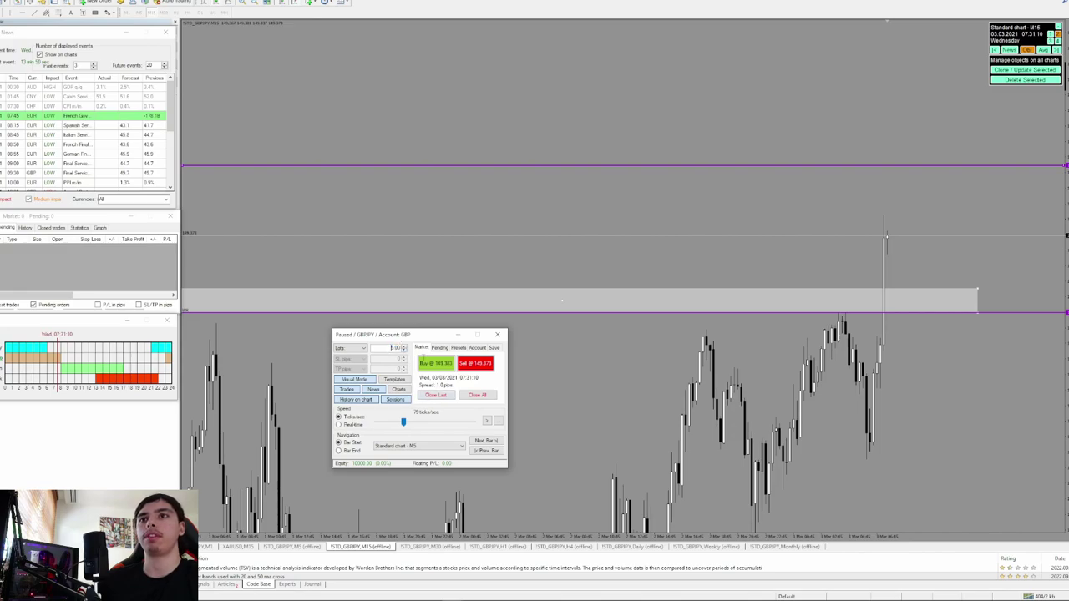
left_click(435, 365)
left_click_drag(906, 242, 910, 352)
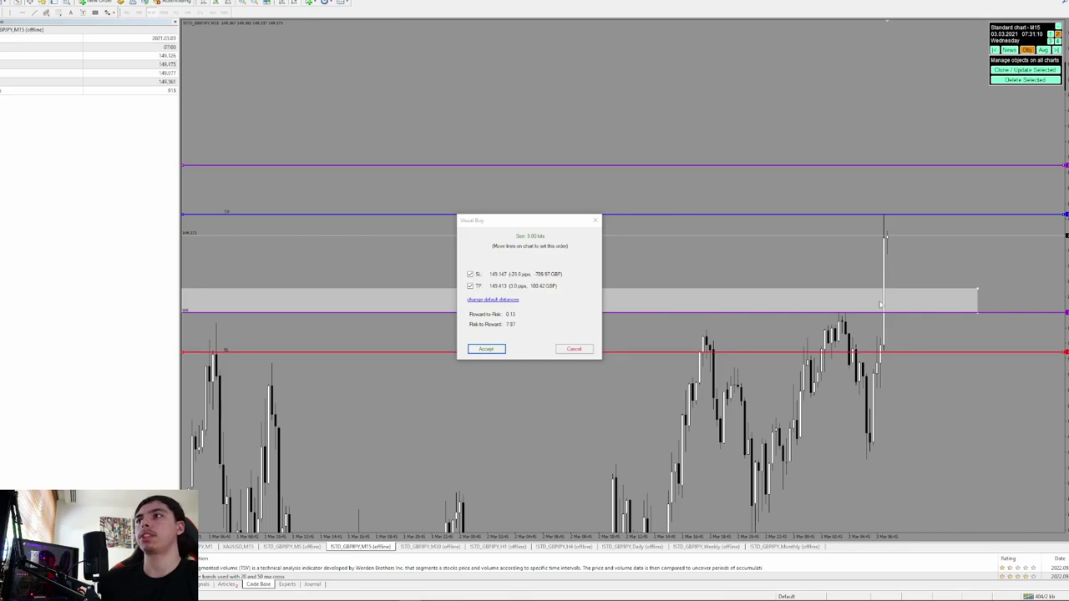
left_click_drag(900, 223, 798, 153)
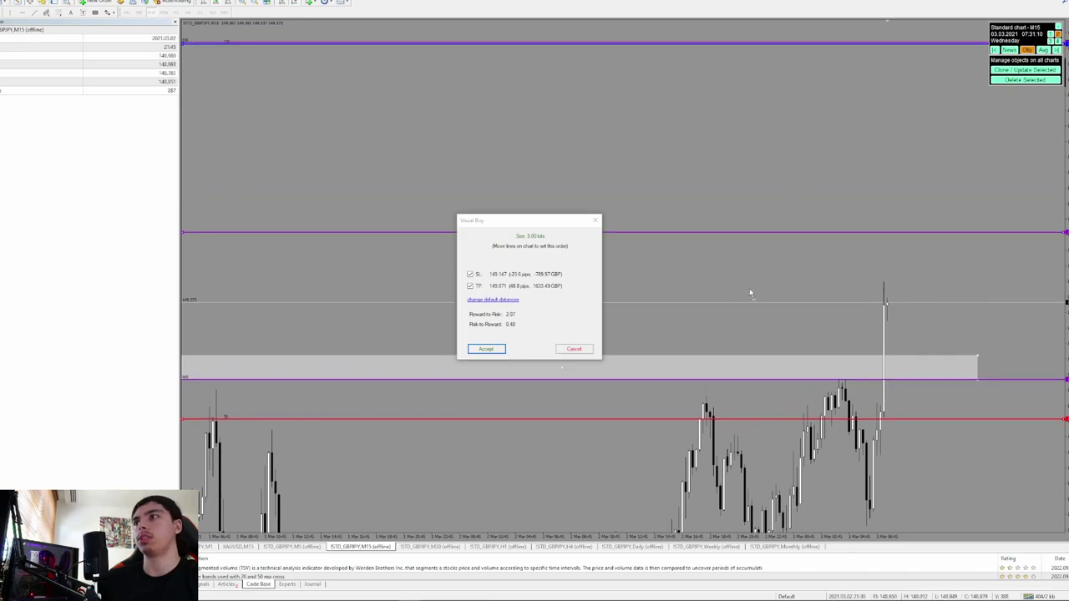
left_click(481, 350)
left_click(487, 421)
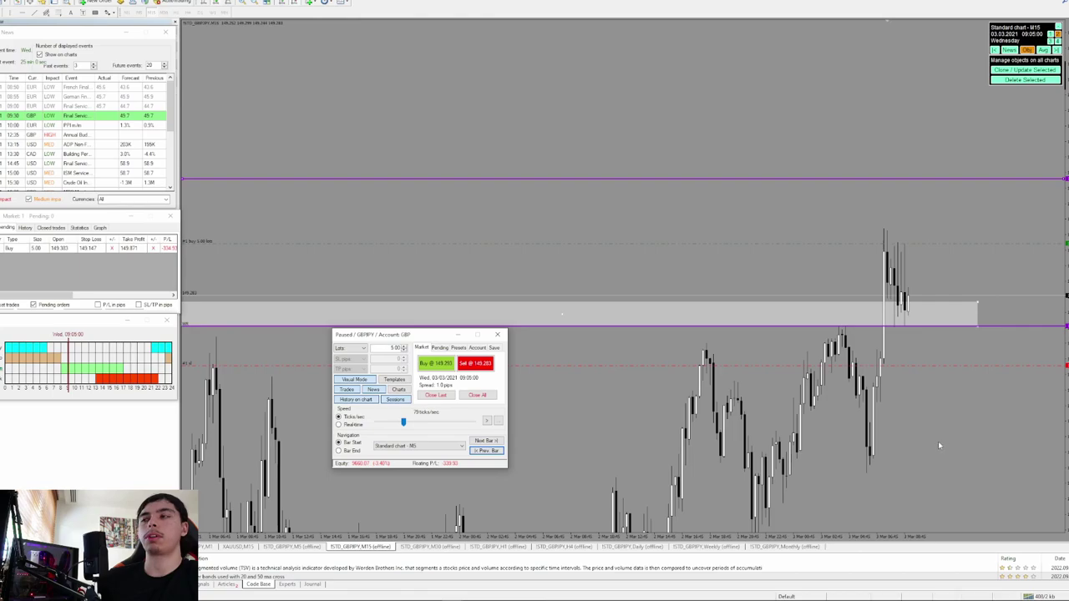
Step: Examine the open buy trade against the rectangle zone and horizontal levels on the M15, M30 and H1 charts, returning to M15
left_click_drag(892, 347, 869, 295)
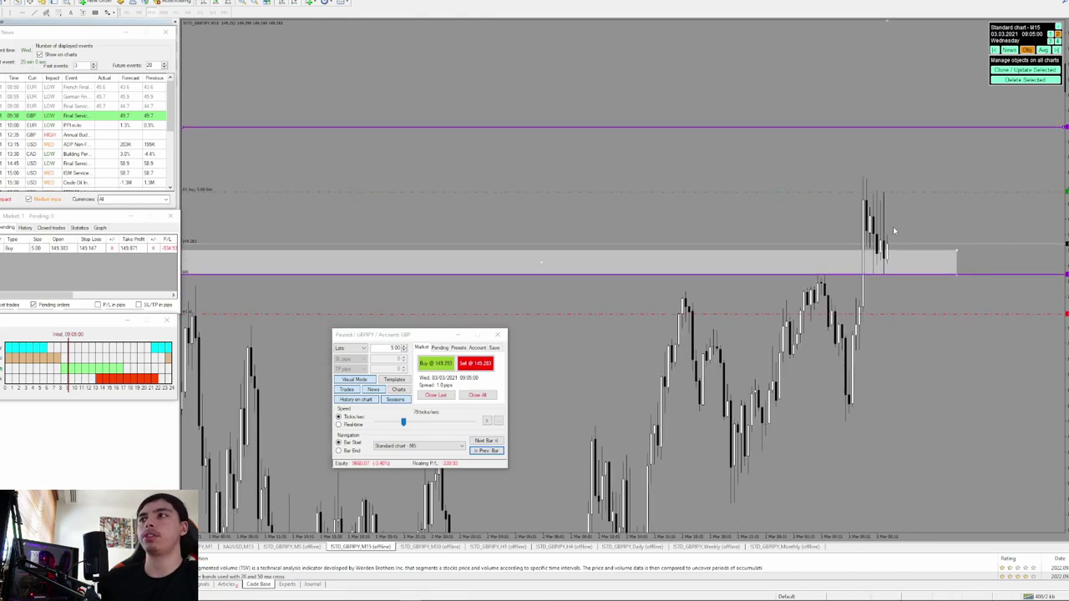
left_click_drag(893, 230, 913, 248)
left_click(431, 547)
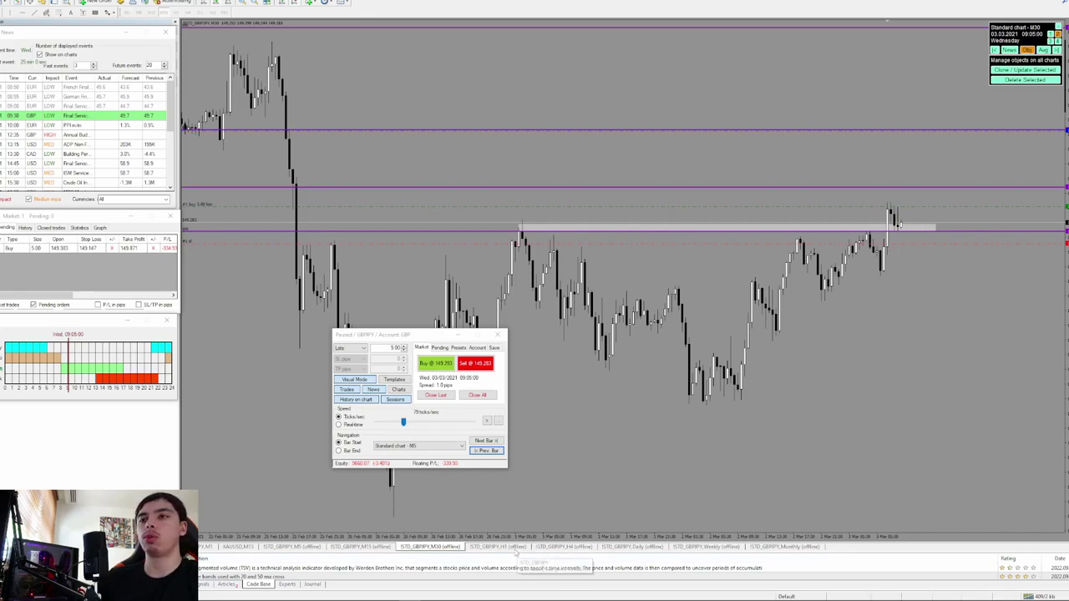
left_click(515, 547)
left_click_drag(893, 233, 885, 288)
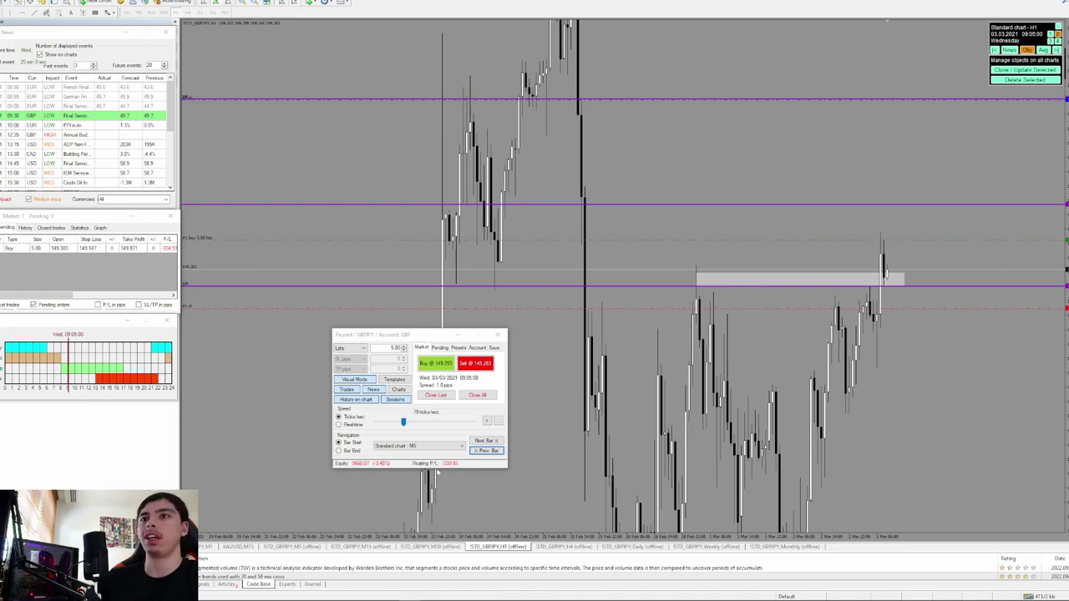
left_click_drag(798, 217, 798, 222)
left_click_drag(779, 415, 757, 377)
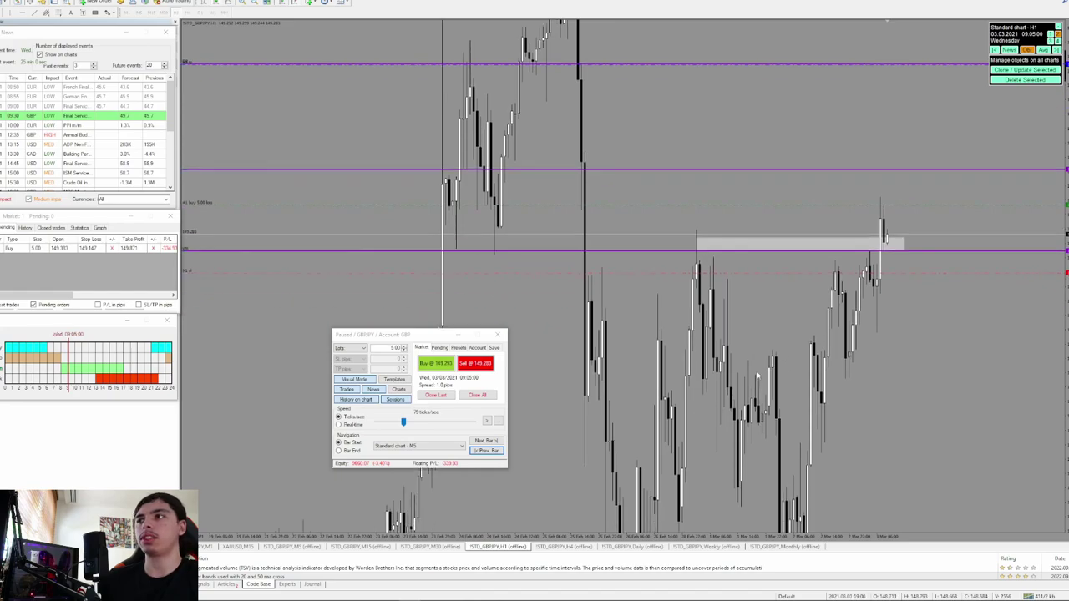
left_click(430, 547)
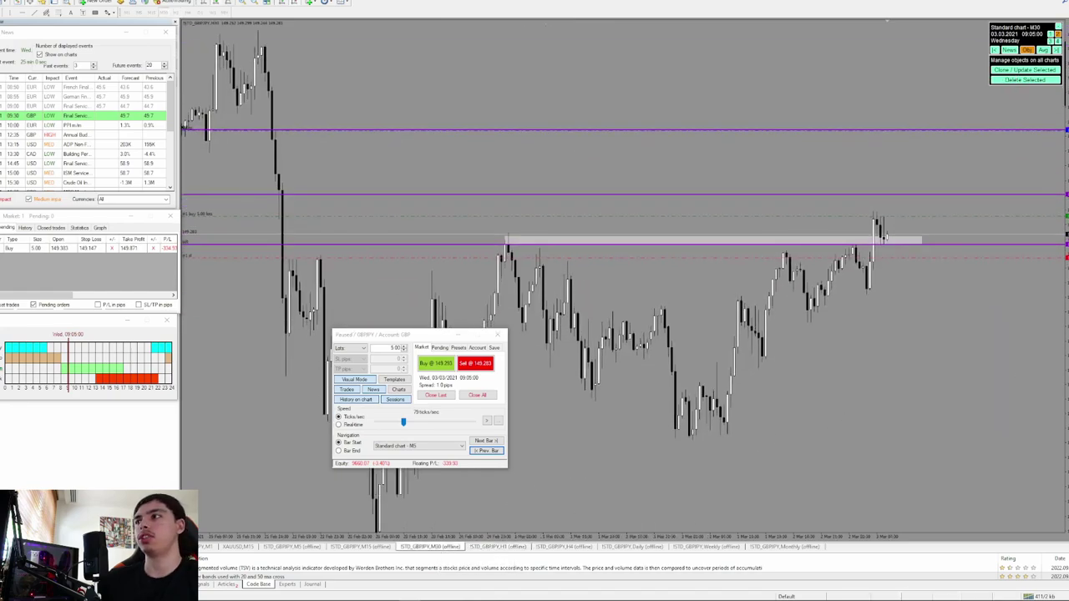
left_click(382, 548)
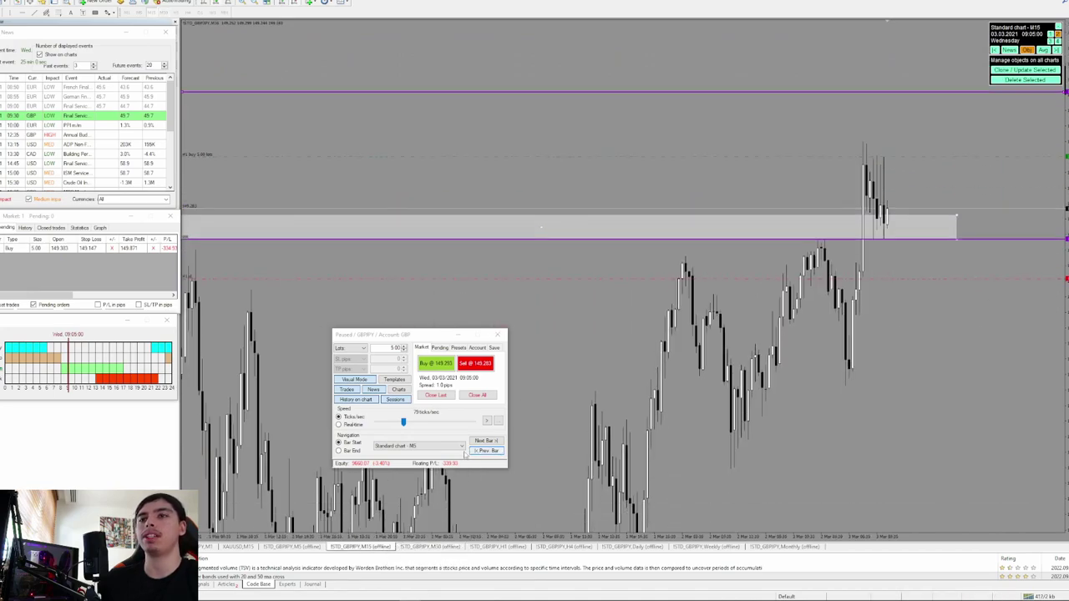
Step: Advance three M5 bars, run the simulation to 09:26:15, and review the paused M15 chart around the latest candle
left_click(482, 441)
left_click(484, 441)
left_click(484, 441)
left_click(487, 421)
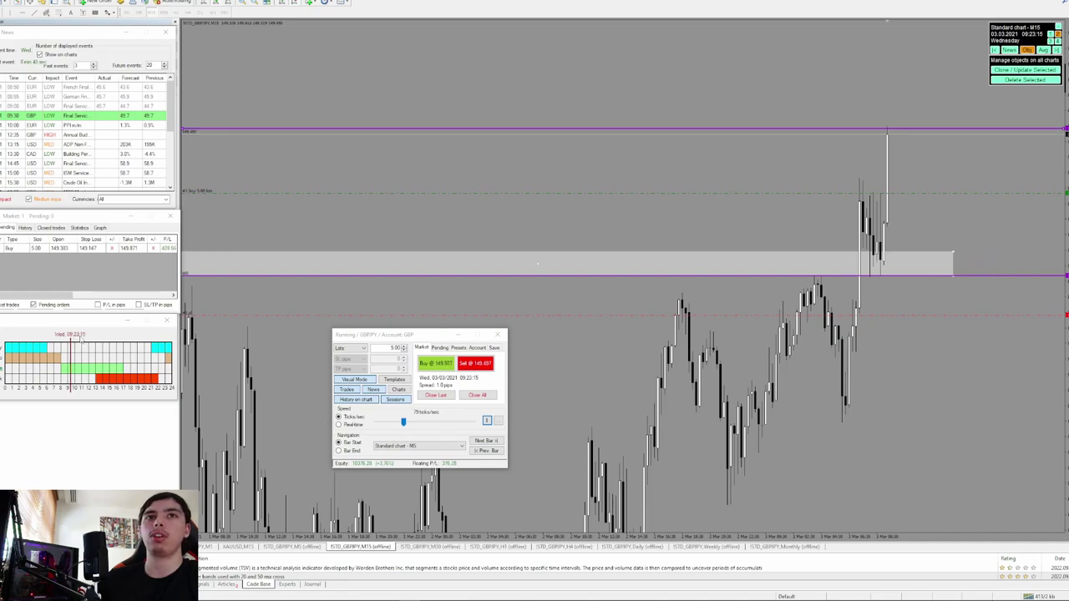
left_click(487, 421)
left_click_drag(475, 160, 819, 167)
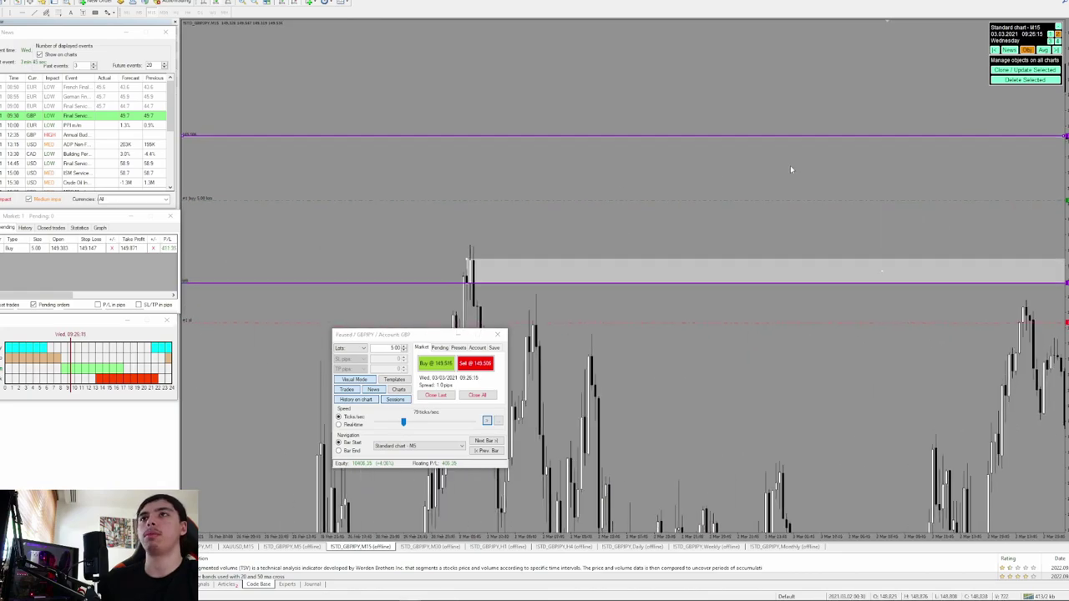
scroll(815, 188, "up", 5)
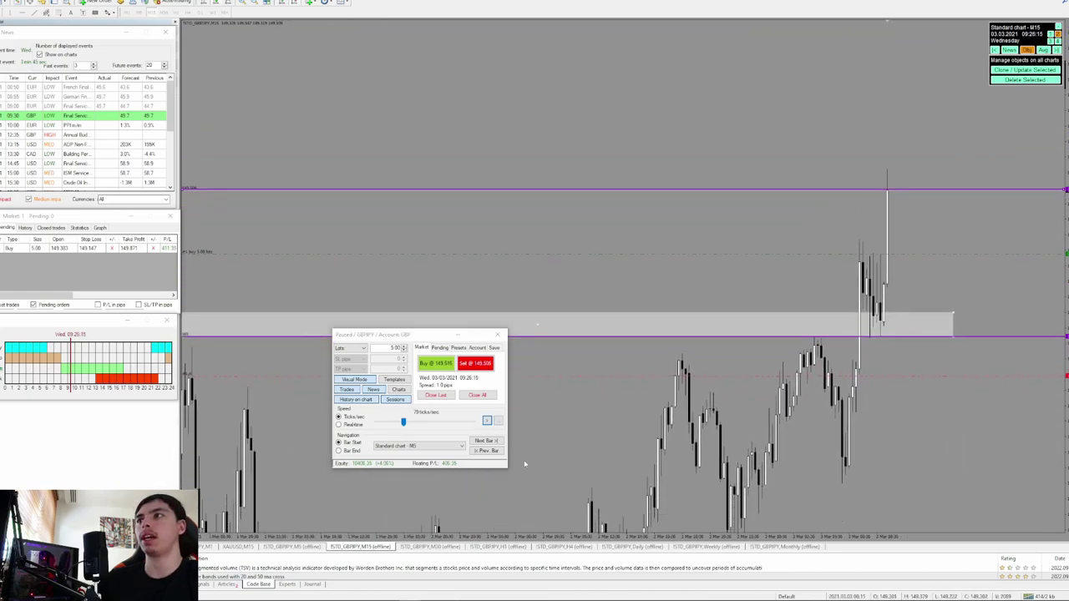
Step: Run the simulation to 09:35:55, slowing it to 40 ticks/sec, and show the open trade's P/L in pips
left_click(487, 421)
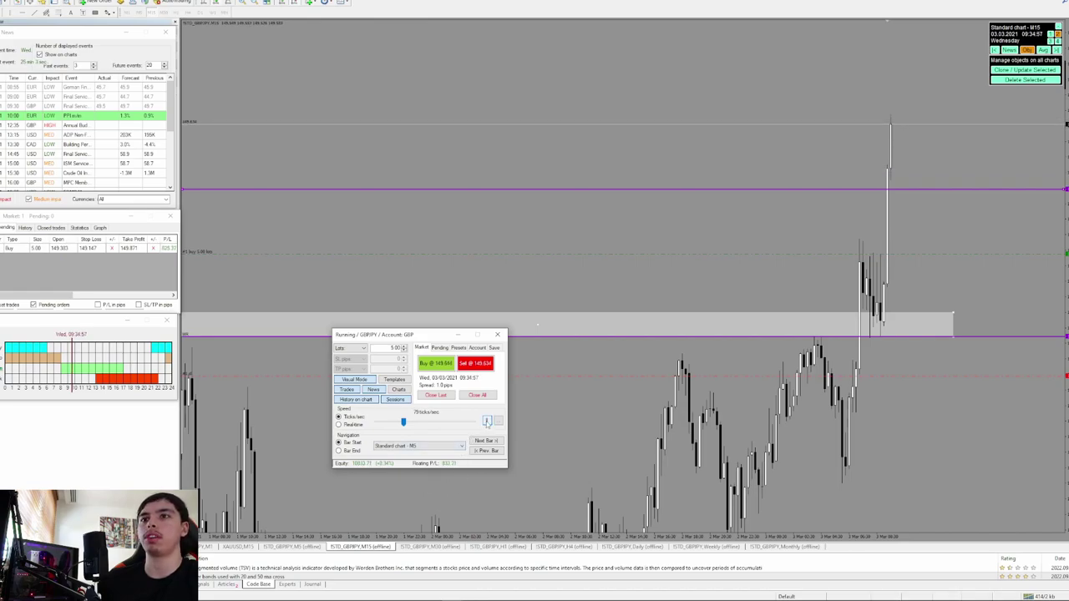
left_click(487, 421)
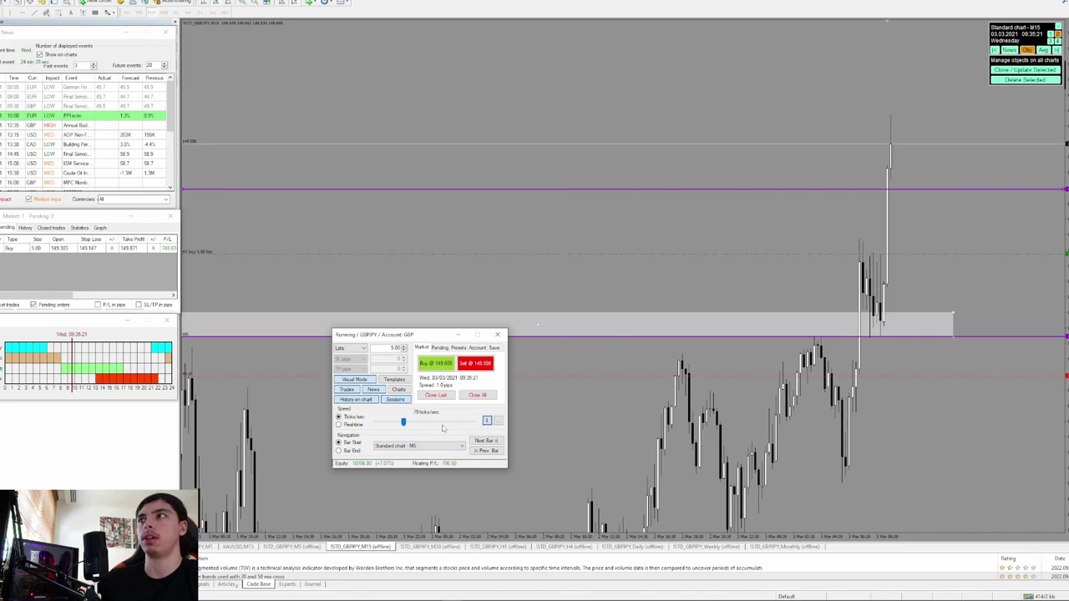
left_click_drag(402, 422, 398, 422)
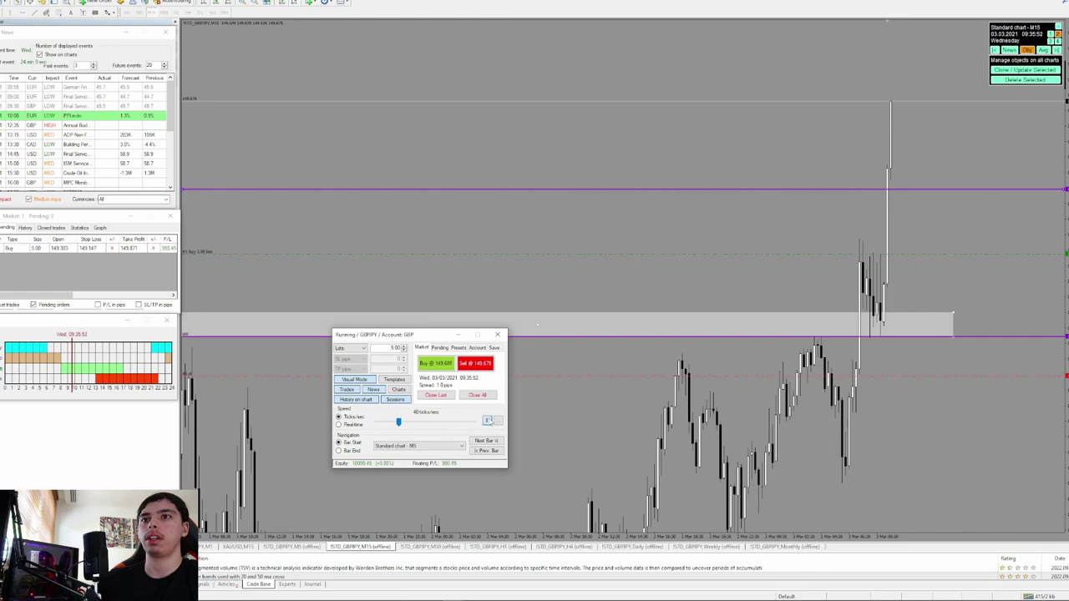
left_click(52, 292)
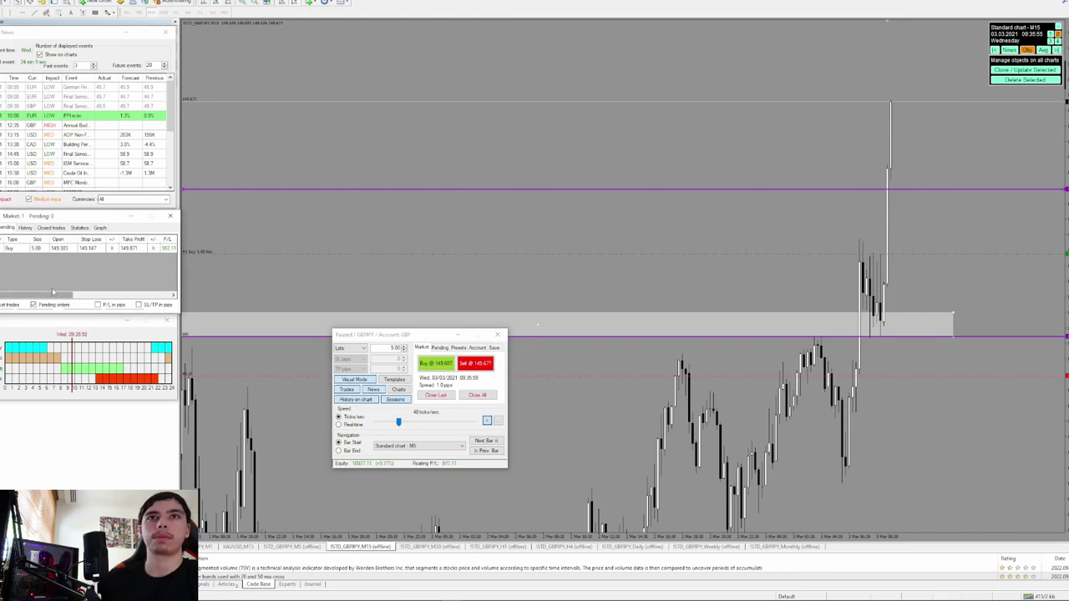
left_click_drag(54, 297, 6, 296)
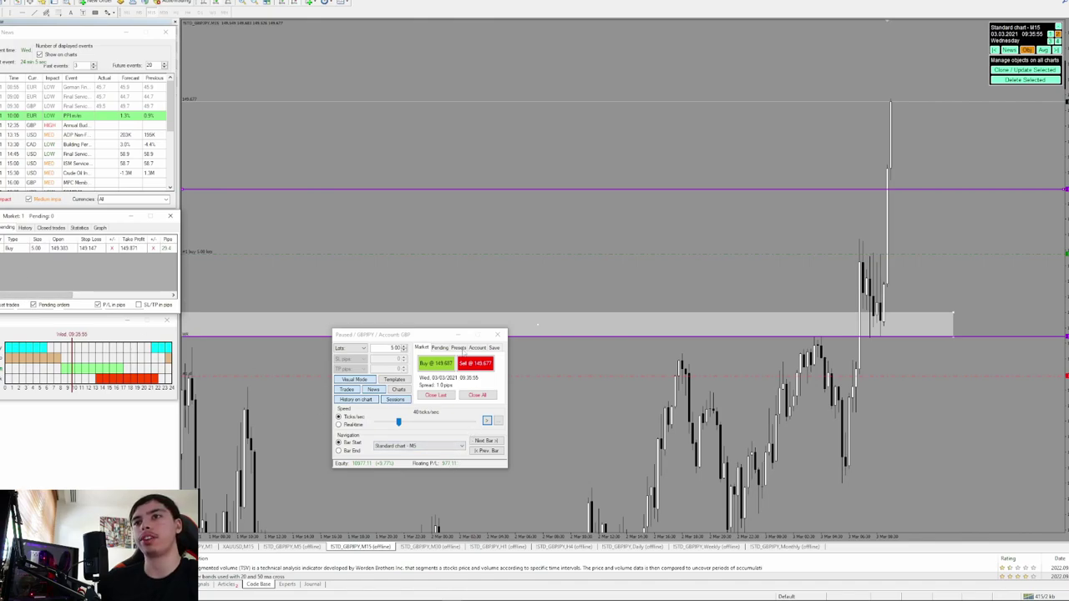
Step: Move the simulator window higher over the chart and run the simulation past the trade's take profit, pausing at 09:39:50
left_click_drag(422, 335, 378, 184)
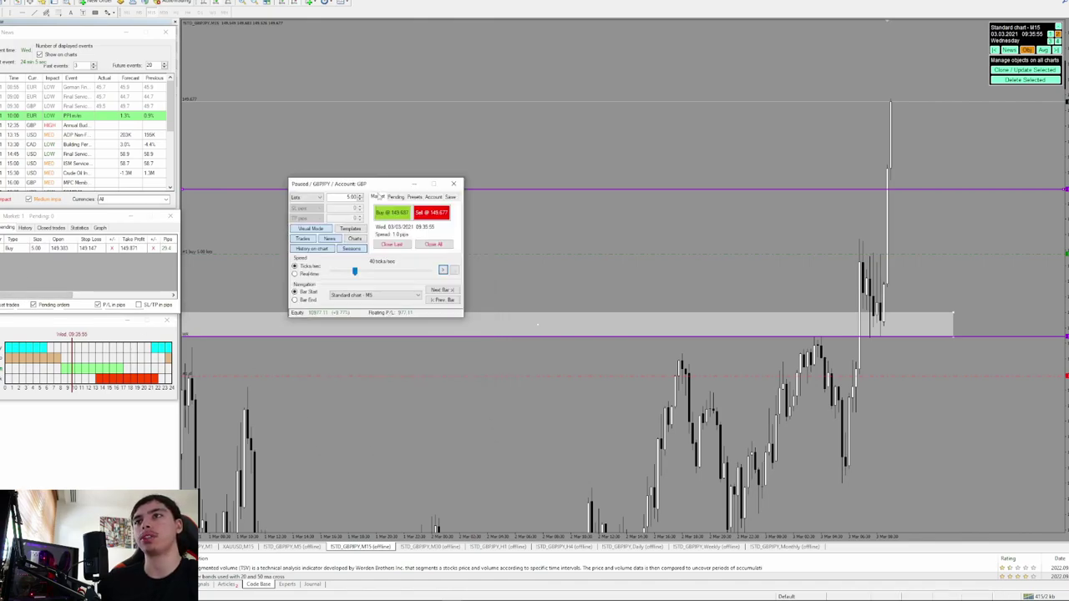
left_click(443, 270)
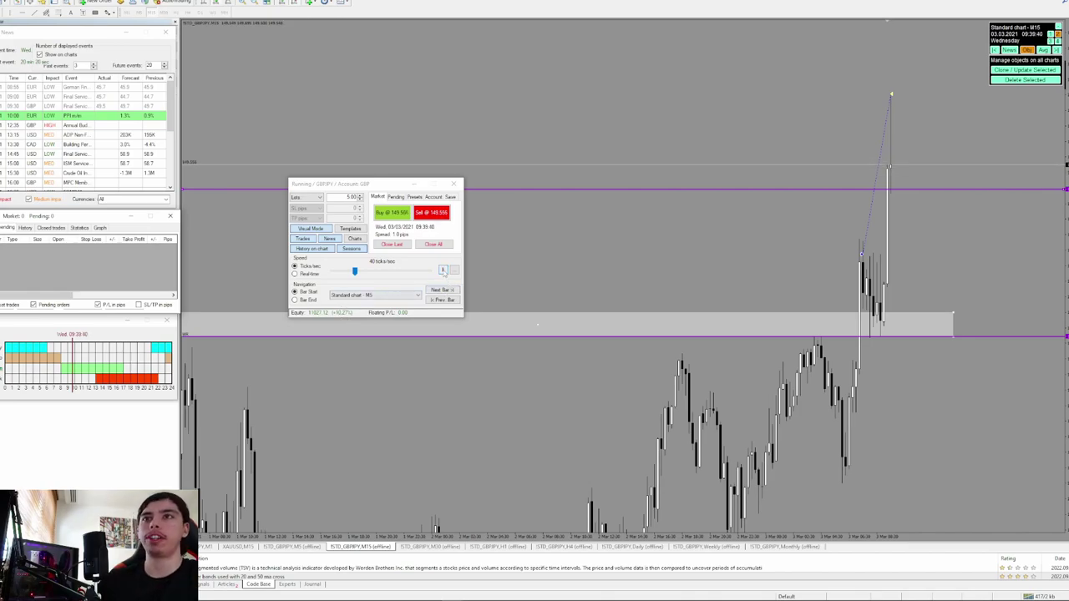
left_click(444, 271)
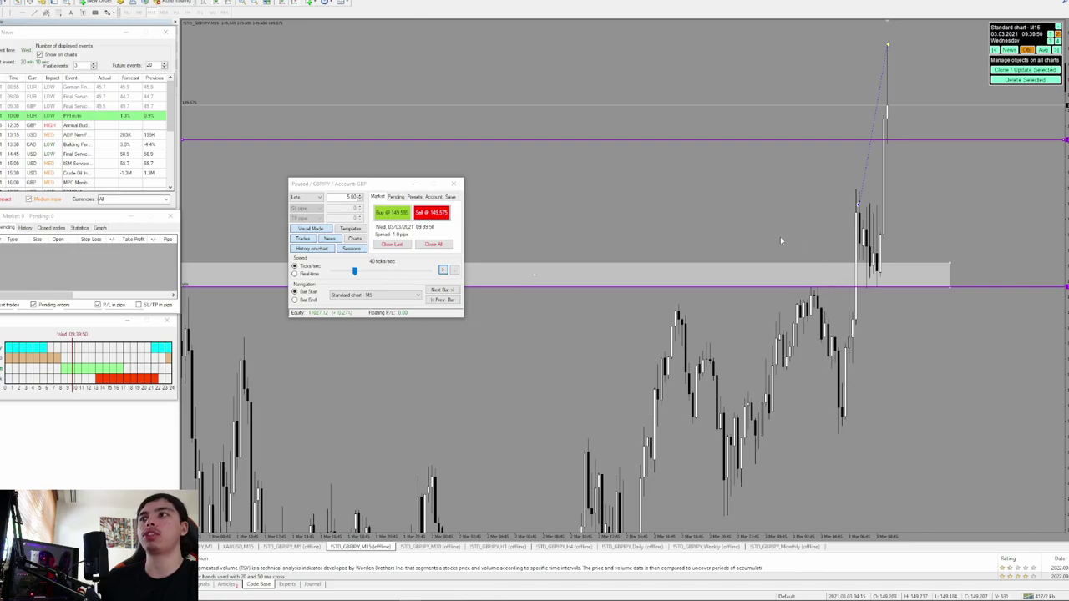
Step: Inspect the closed trade's entry candle and the pullback into the rectangle zone on M15 with the crosshair
left_click(2, 13)
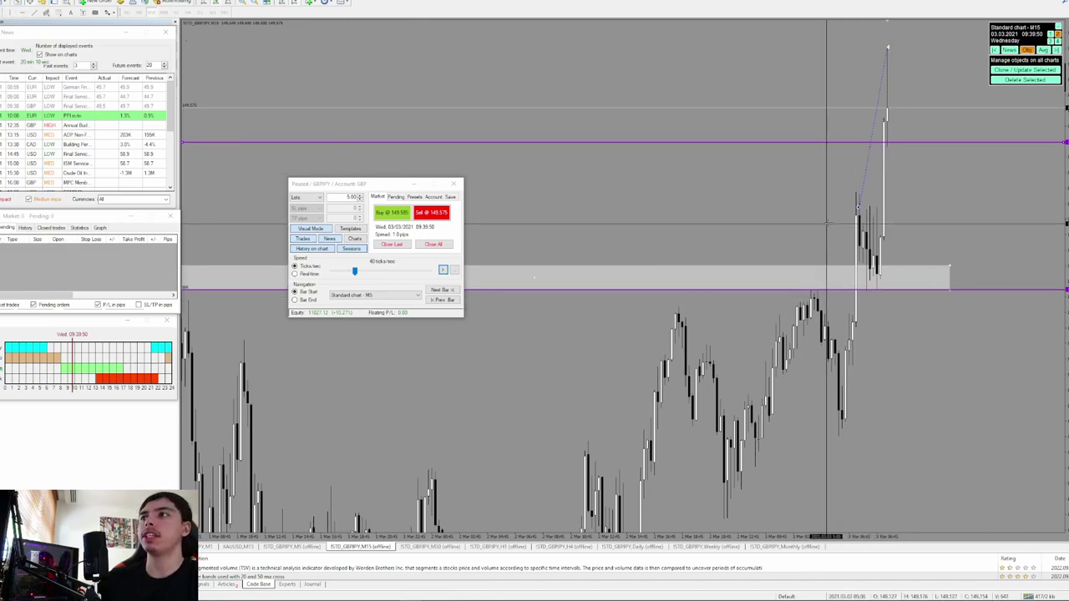
left_click_drag(840, 288, 882, 278)
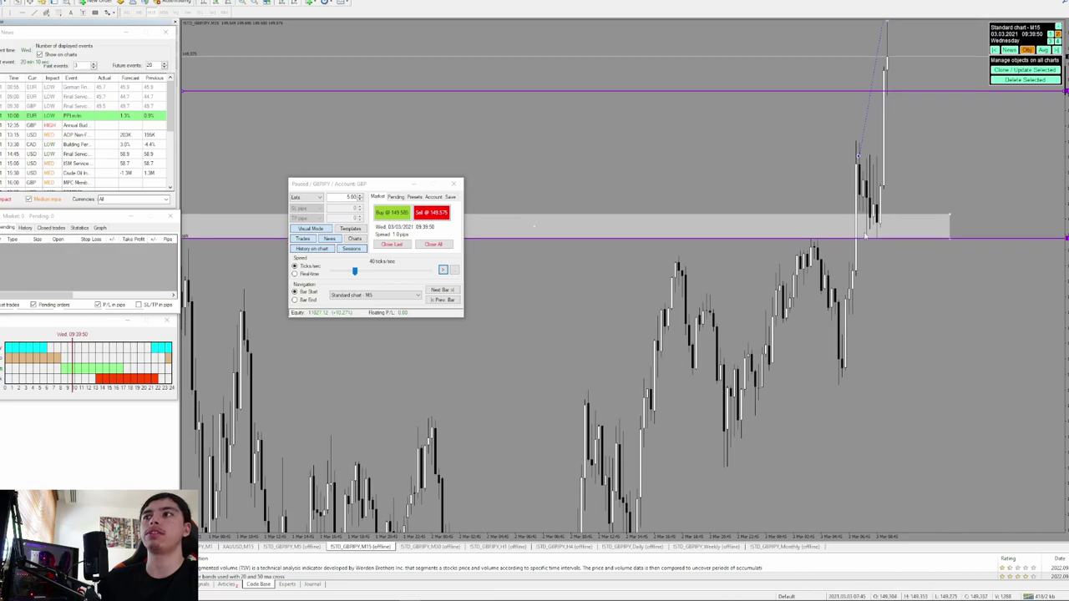
left_click_drag(876, 242, 878, 292)
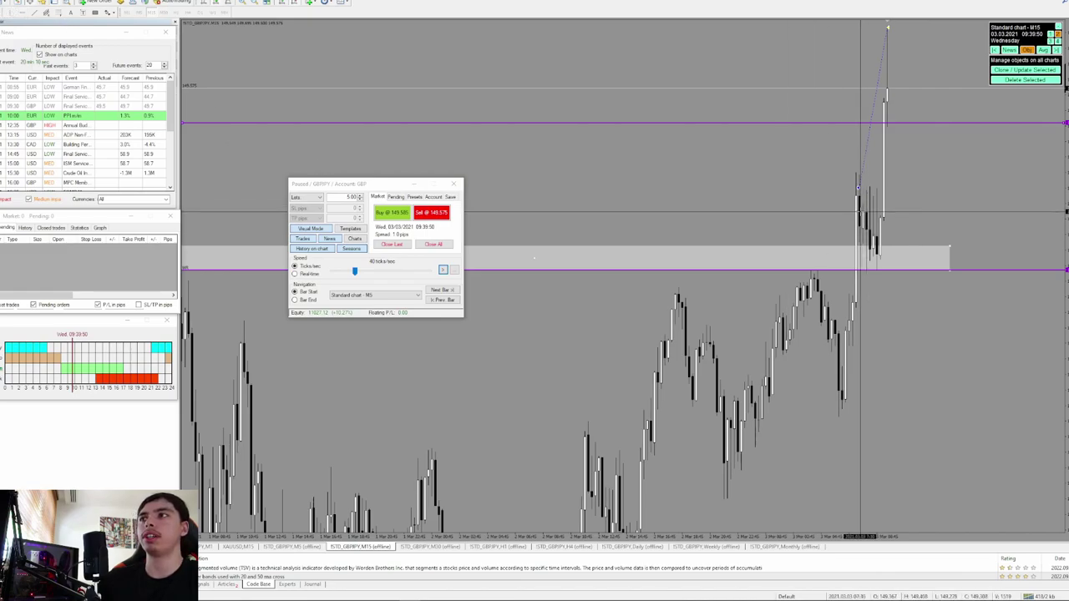
left_click_drag(858, 310, 857, 311)
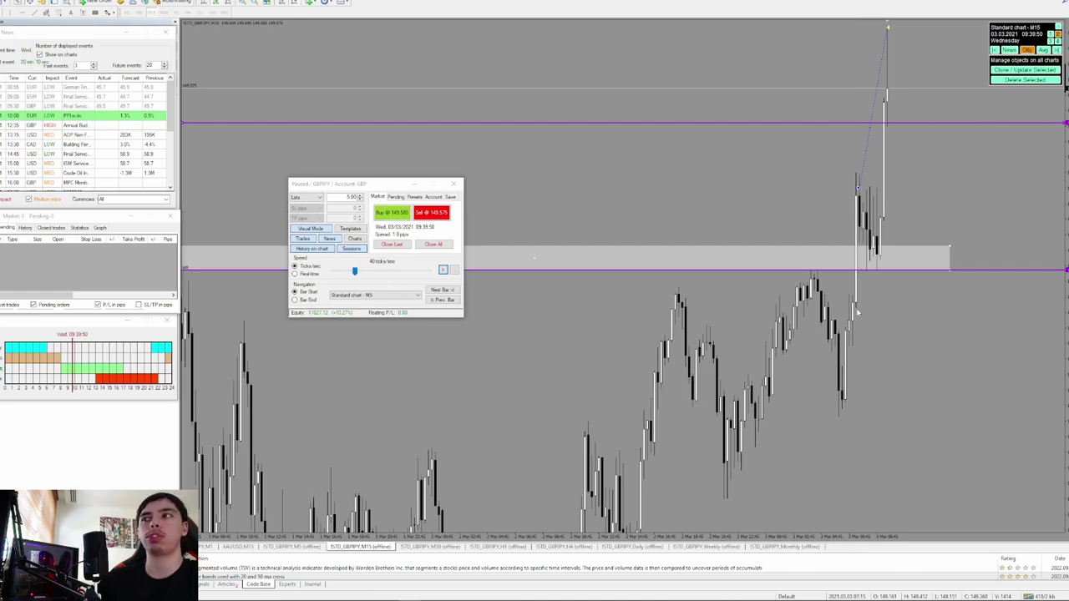
left_click_drag(922, 295, 921, 307)
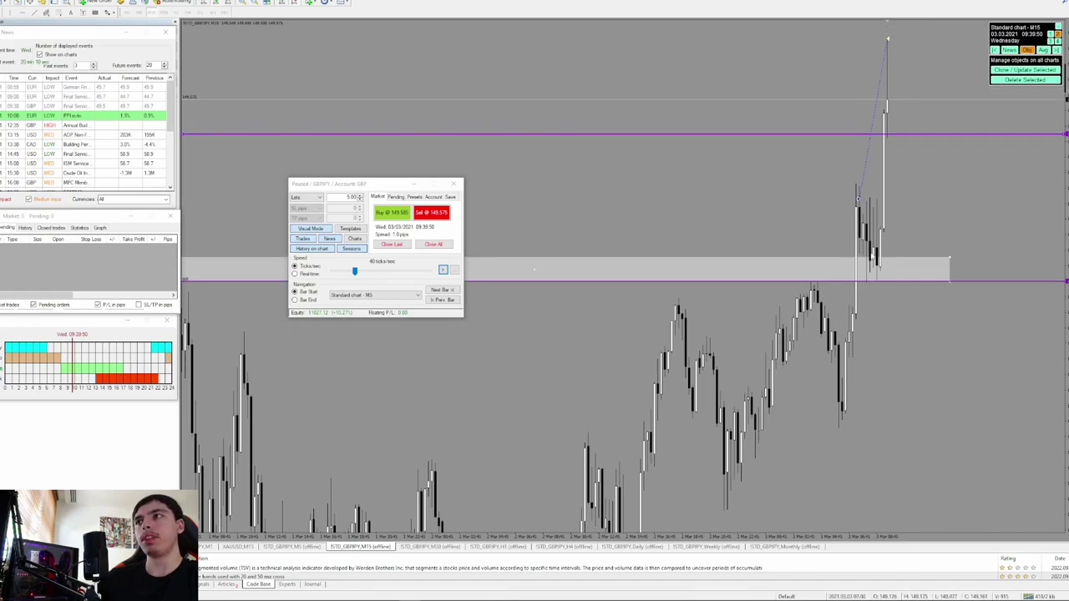
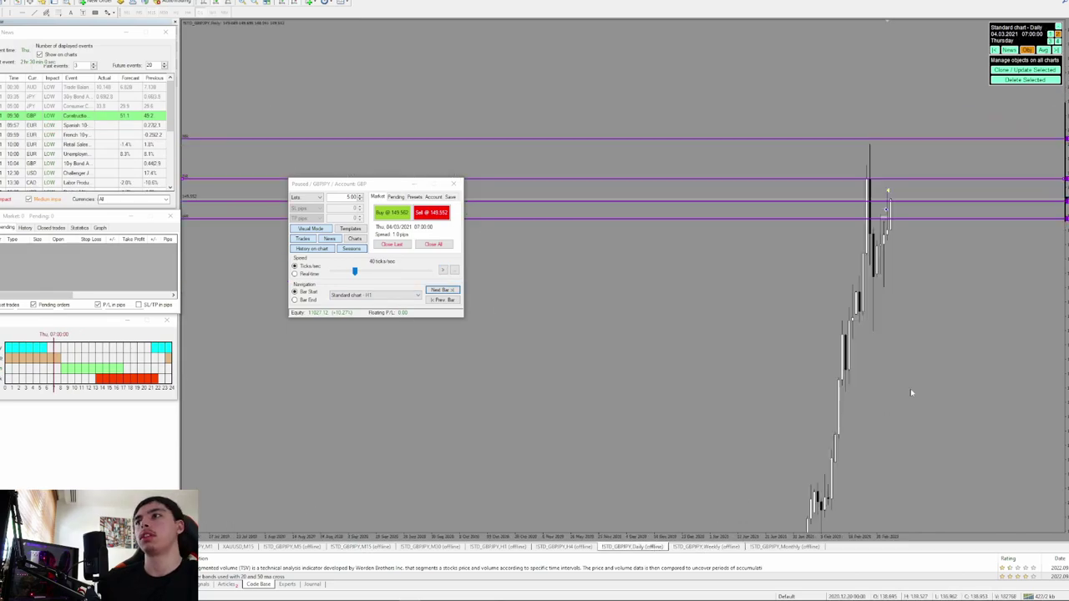
Step: Examine price at 4 March 07:00 against the horizontal levels on the Daily chart, and show the H4 chart
left_click_drag(882, 286, 879, 321)
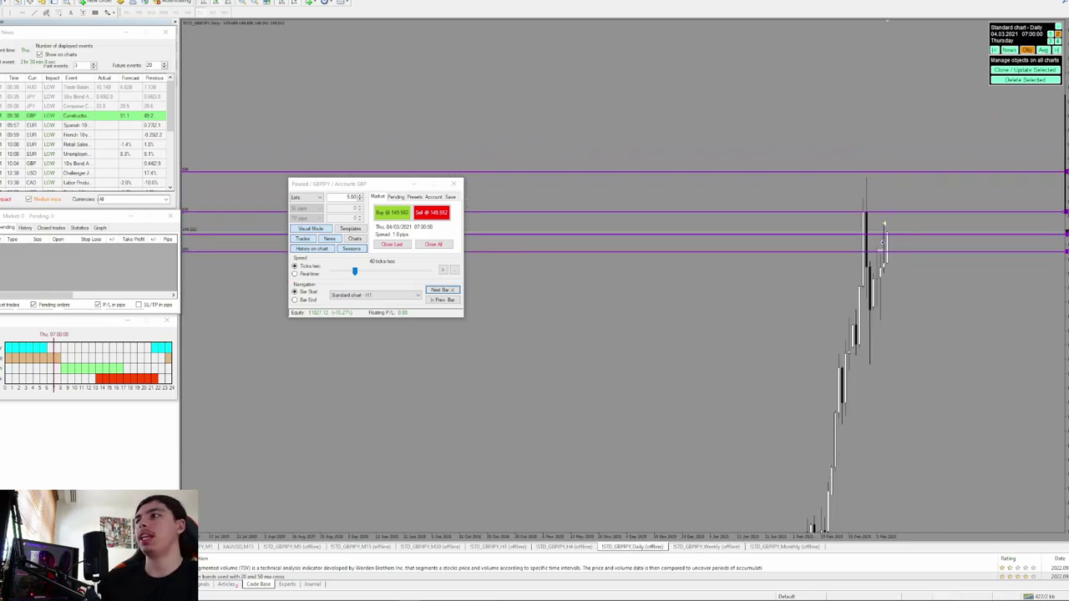
left_click_drag(1065, 251, 1065, 318)
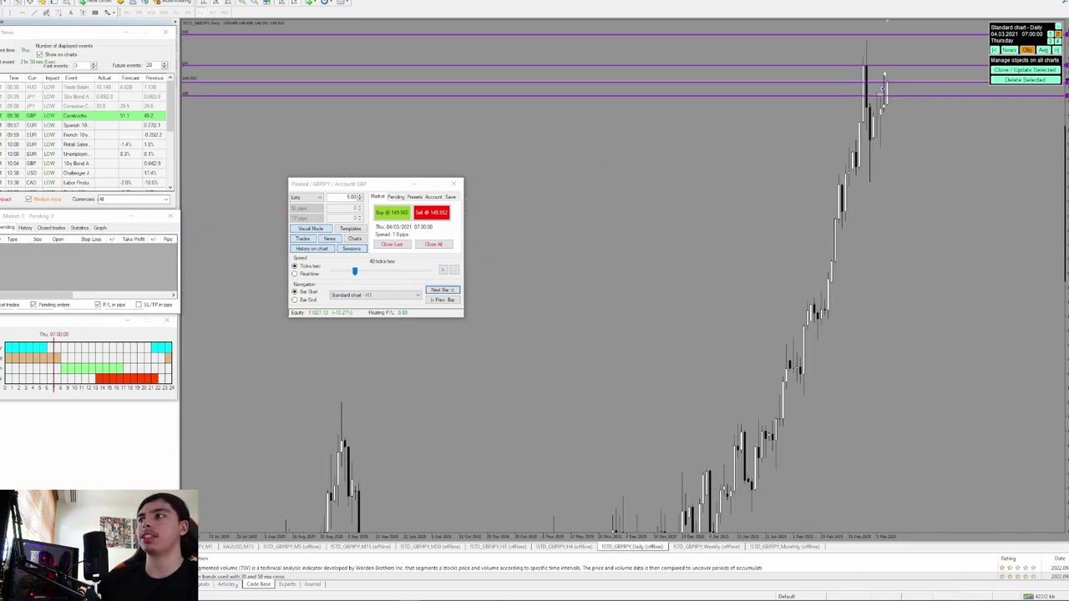
left_click_drag(893, 194, 893, 266)
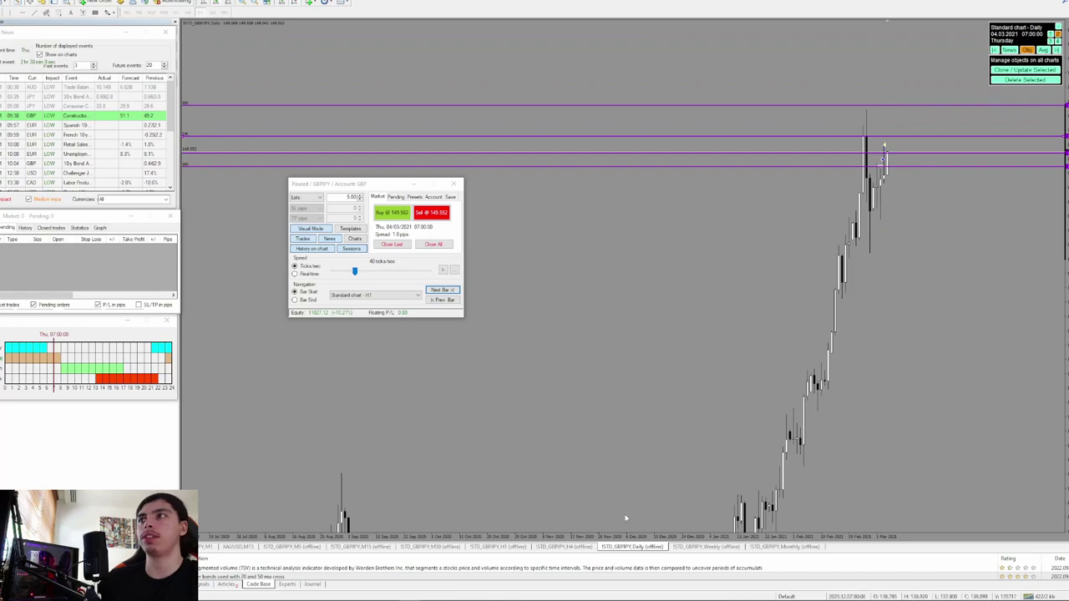
left_click(564, 546)
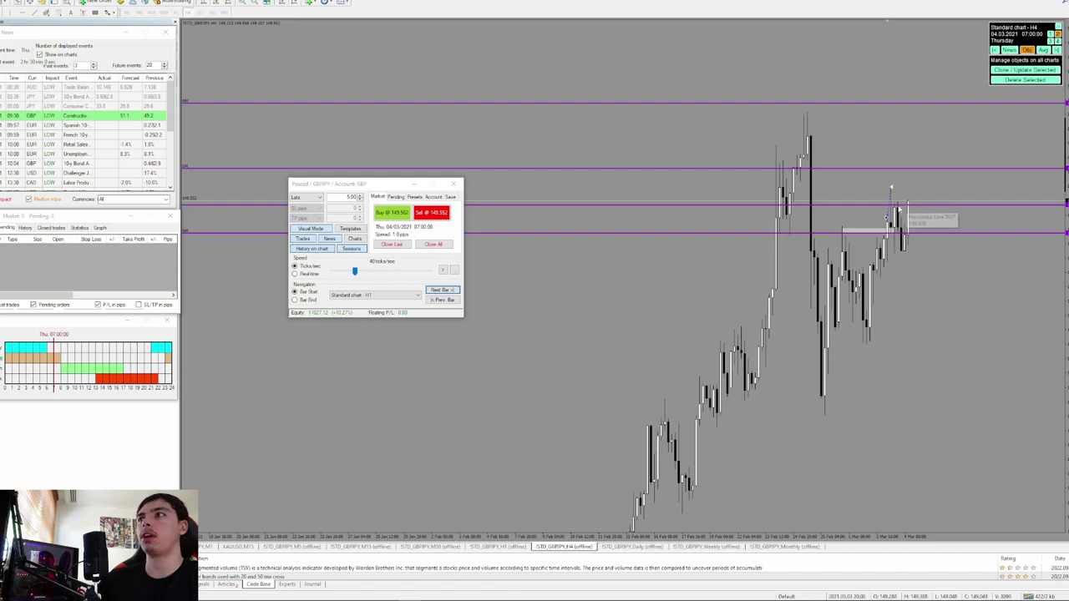
Step: Examine price at 4 March 07:00 against the horizontal levels on the H4, H1 and M30 charts
left_click_drag(1065, 296, 1011, 342)
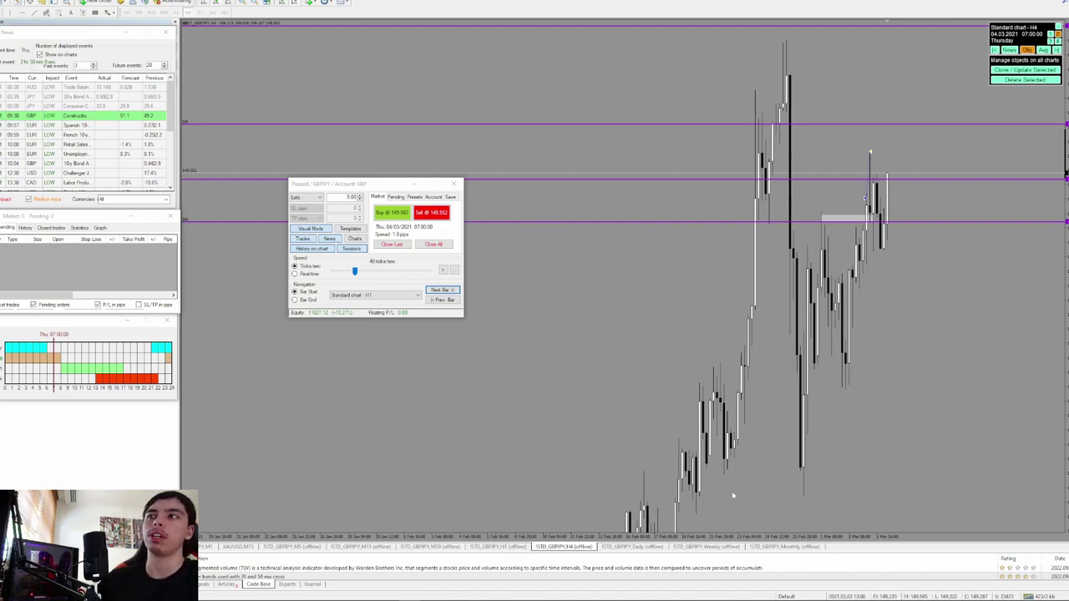
left_click(497, 548)
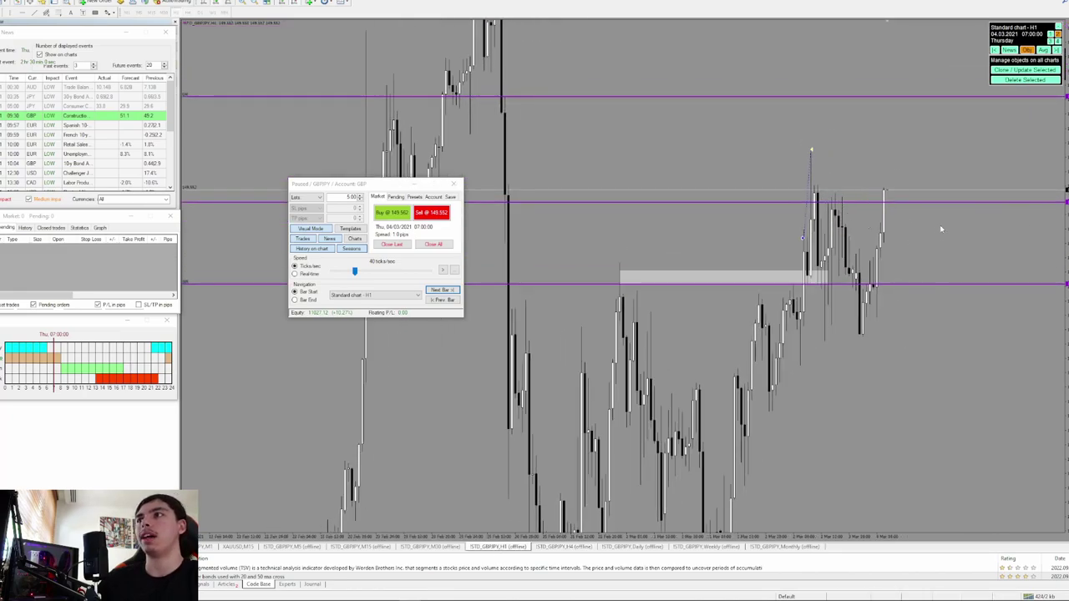
left_click_drag(942, 229, 942, 250)
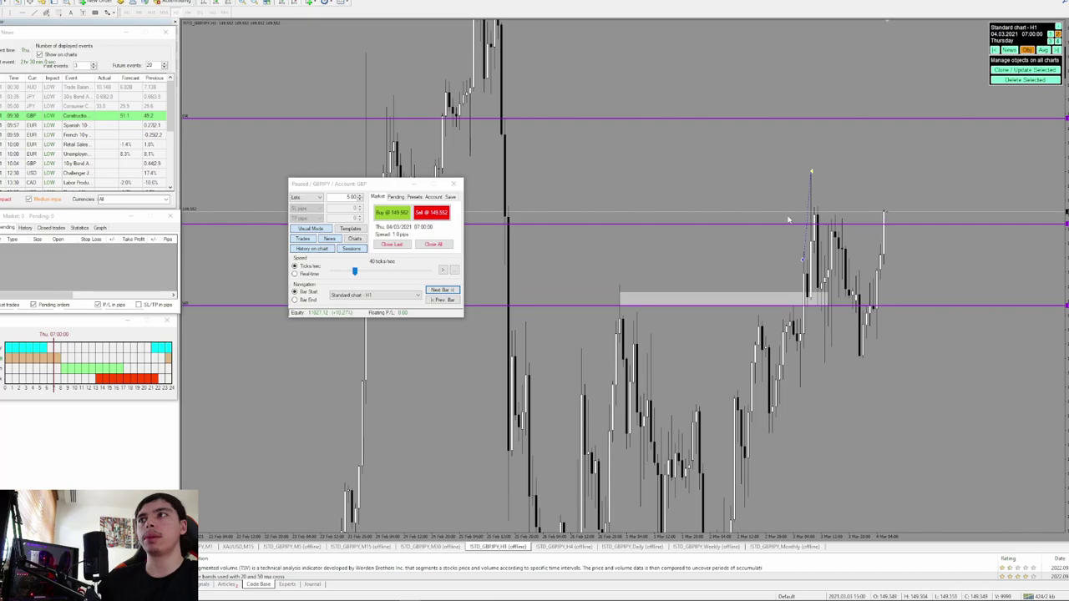
left_click(430, 547)
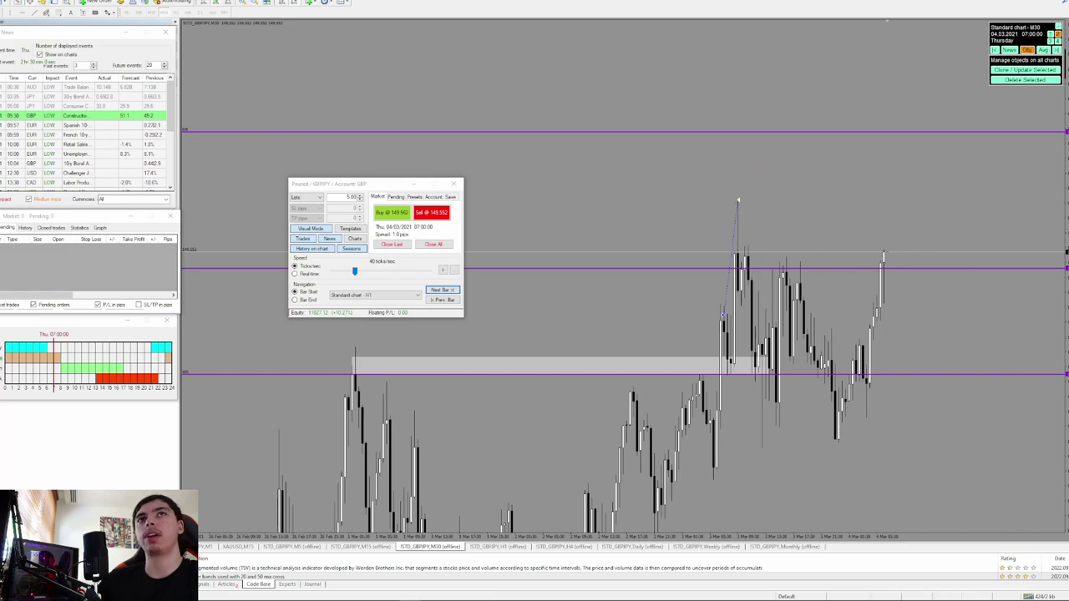
middle_click(646, 353)
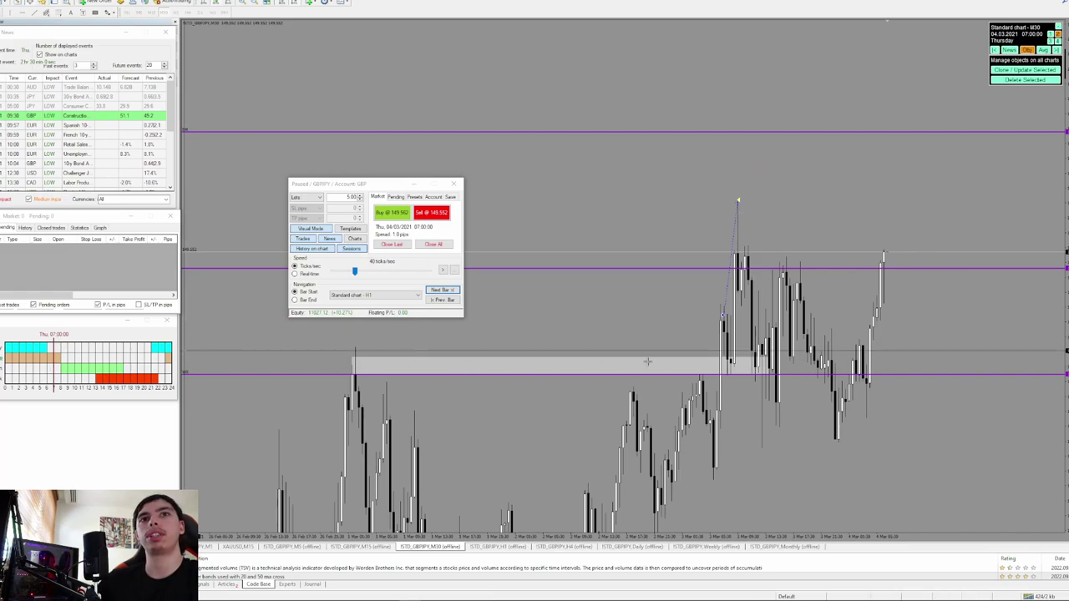
left_click_drag(911, 250, 738, 199)
left_click_drag(912, 315, 911, 278)
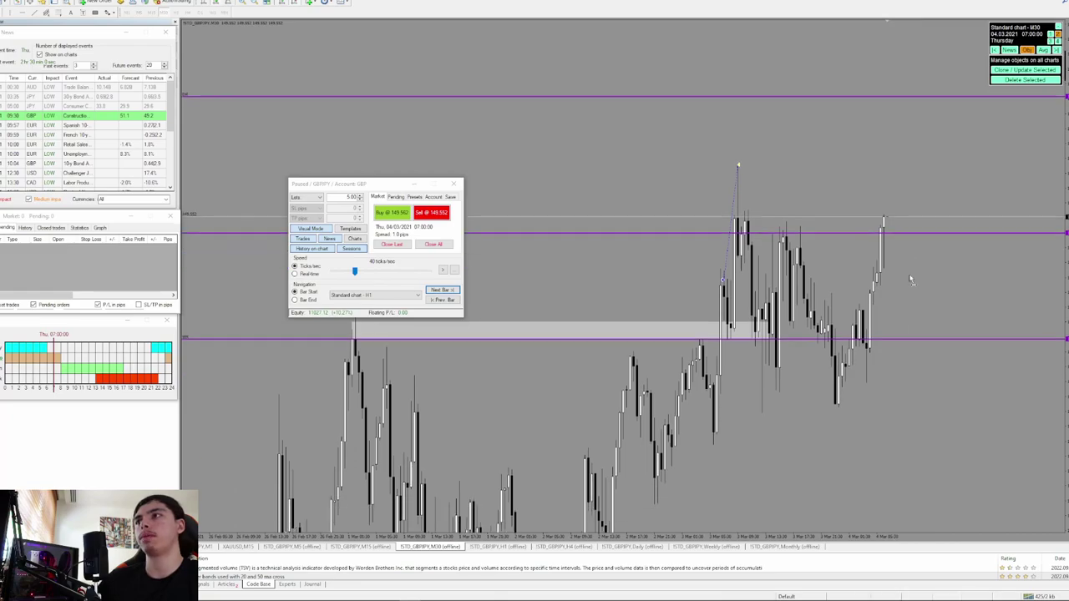
Step: Compare the current price with the earlier swing high beside the closed trade on the M15 and M30 charts
left_click(361, 547)
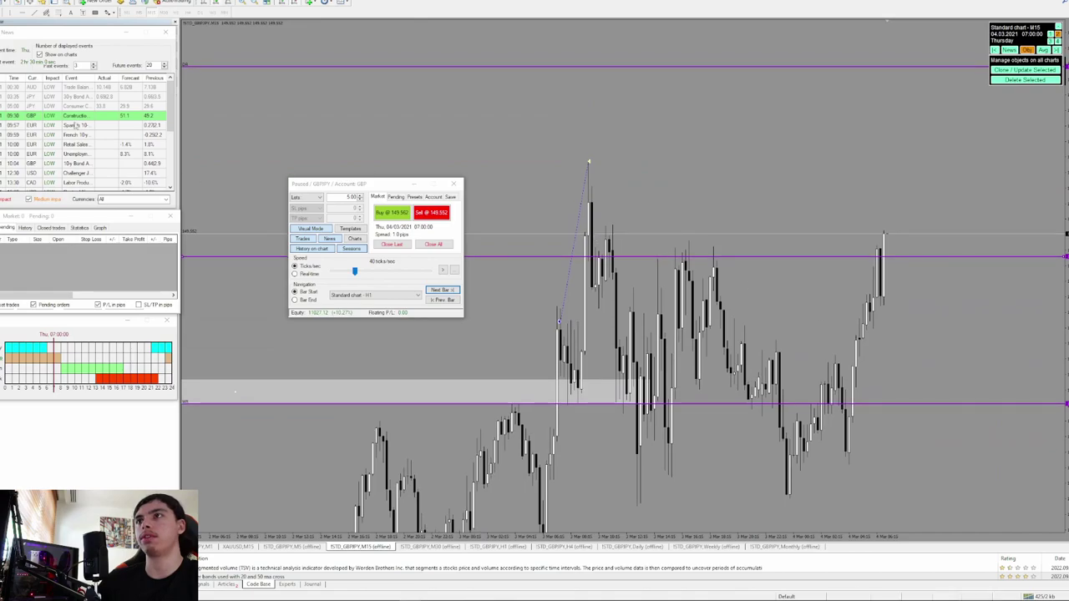
left_click(3, 12)
left_click_drag(904, 233, 599, 208)
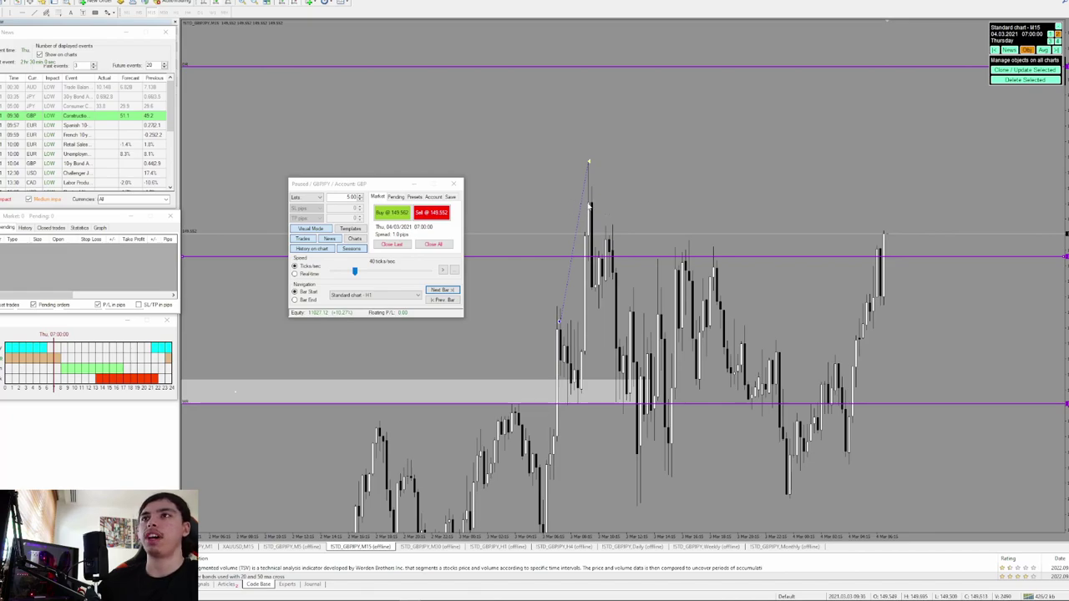
left_click(431, 547)
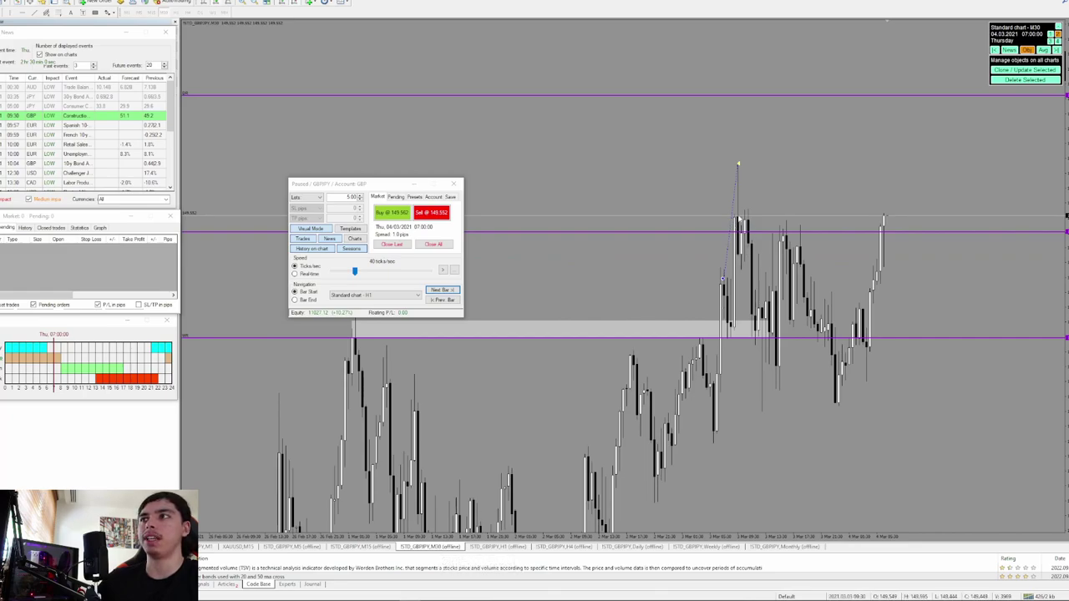
left_click(360, 546)
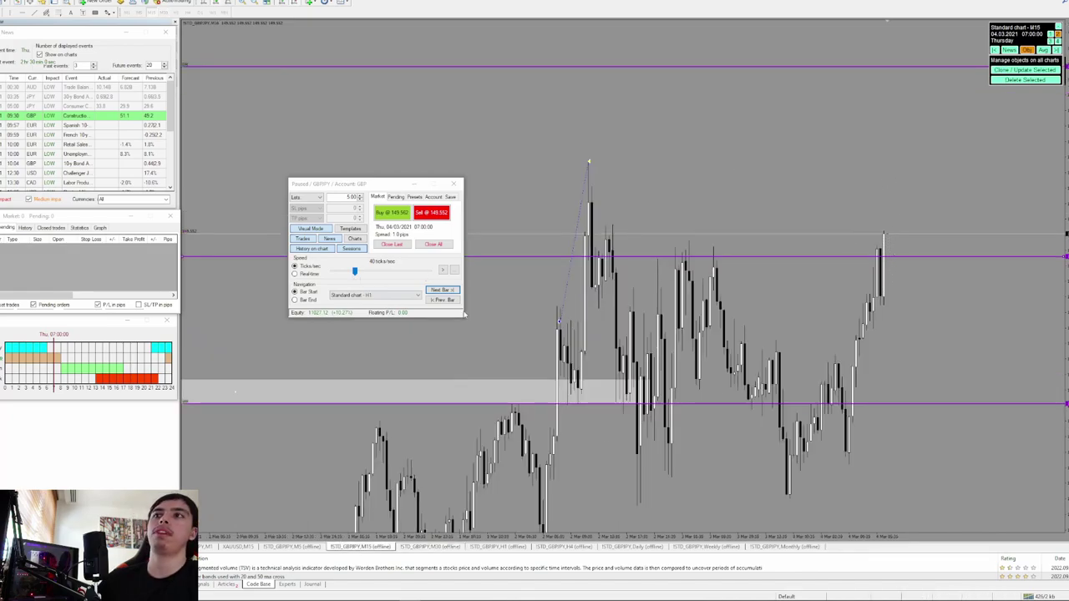
Step: Run the simulation to 07:01:17, pause it, and inspect the latest candles on the M30 chart
left_click(442, 270)
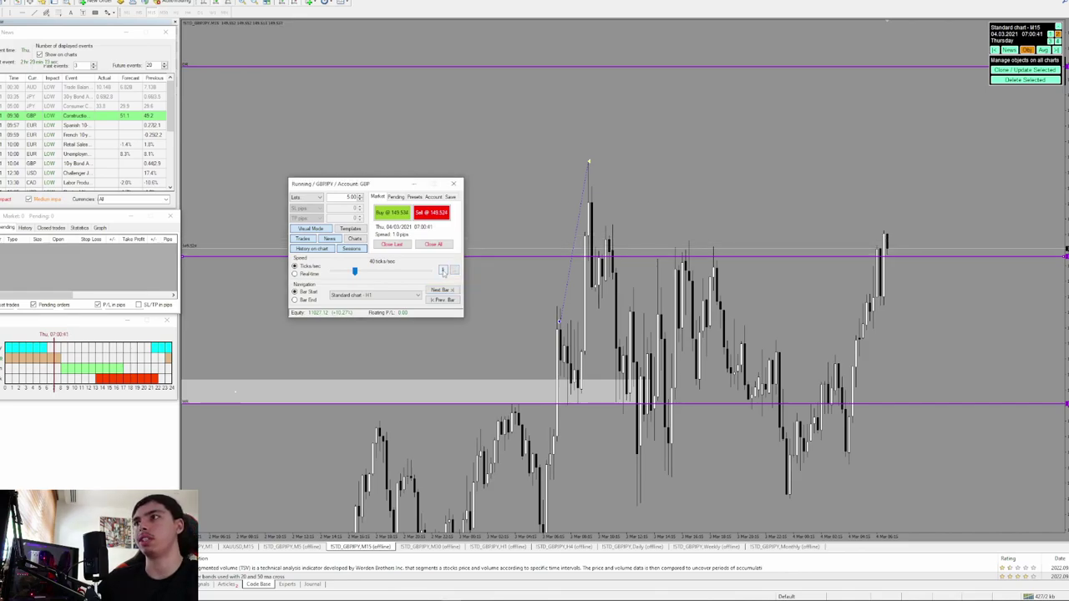
left_click(442, 271)
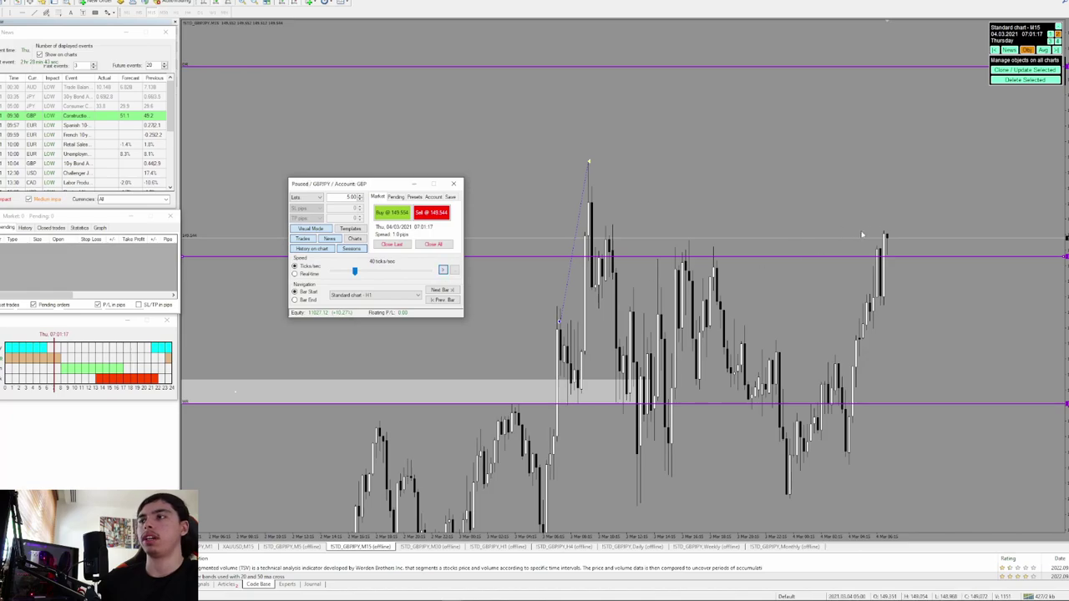
left_click(441, 548)
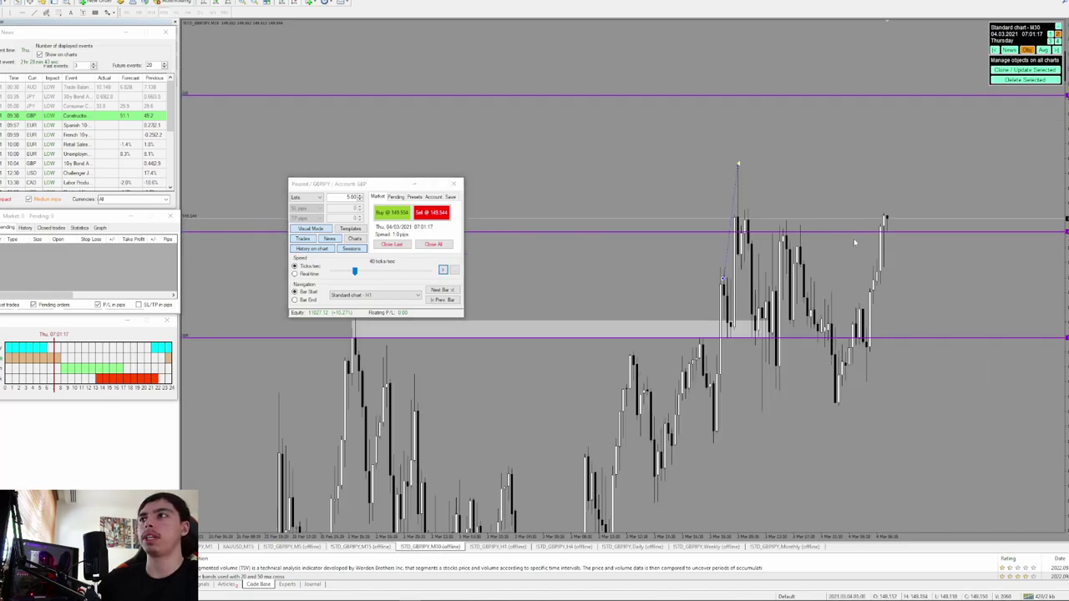
left_click_drag(887, 227, 888, 257)
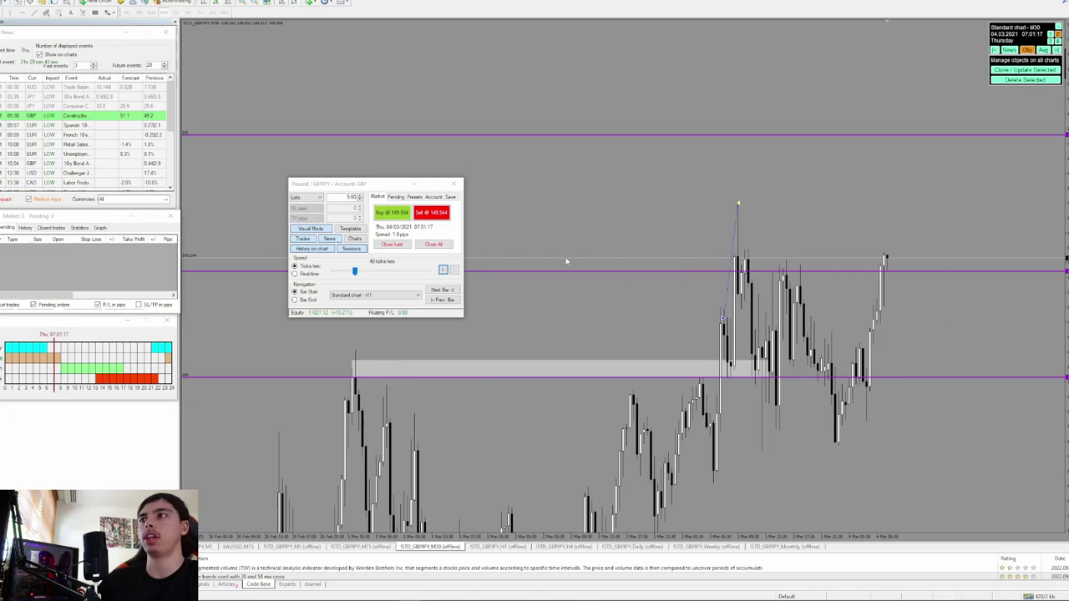
middle_click(921, 252)
mouse_move(921, 252)
left_mouse_down()
mouse_move(885, 306)
mouse_move(895, 298)
left_mouse_up()
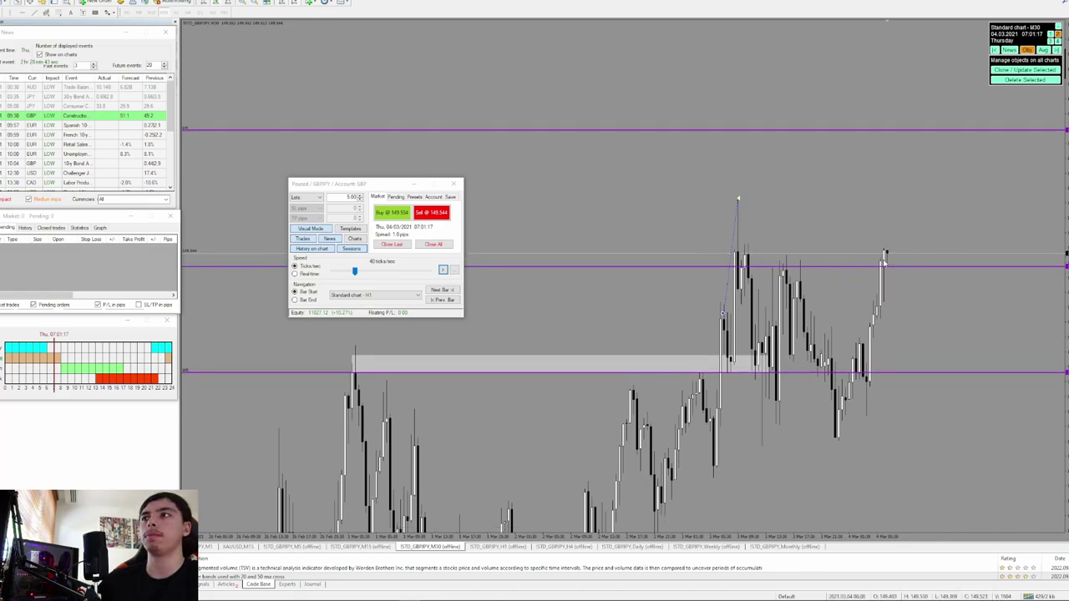
Step: Check price against the previous highs on the M15, H1 and M30 charts
left_click(360, 546)
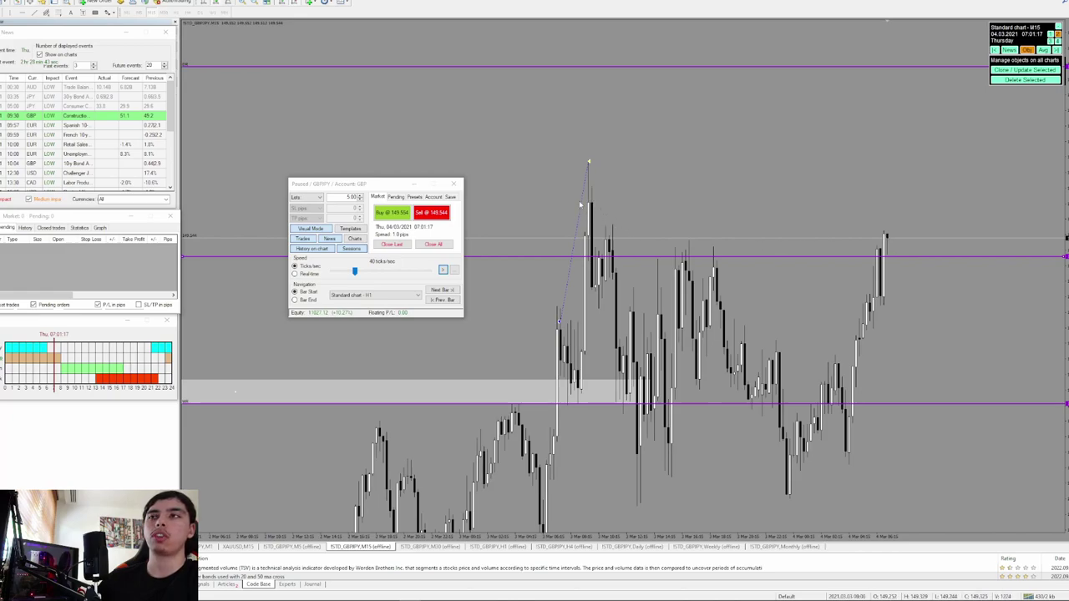
key("ctrl+Tab")
key("ctrl+Tab")
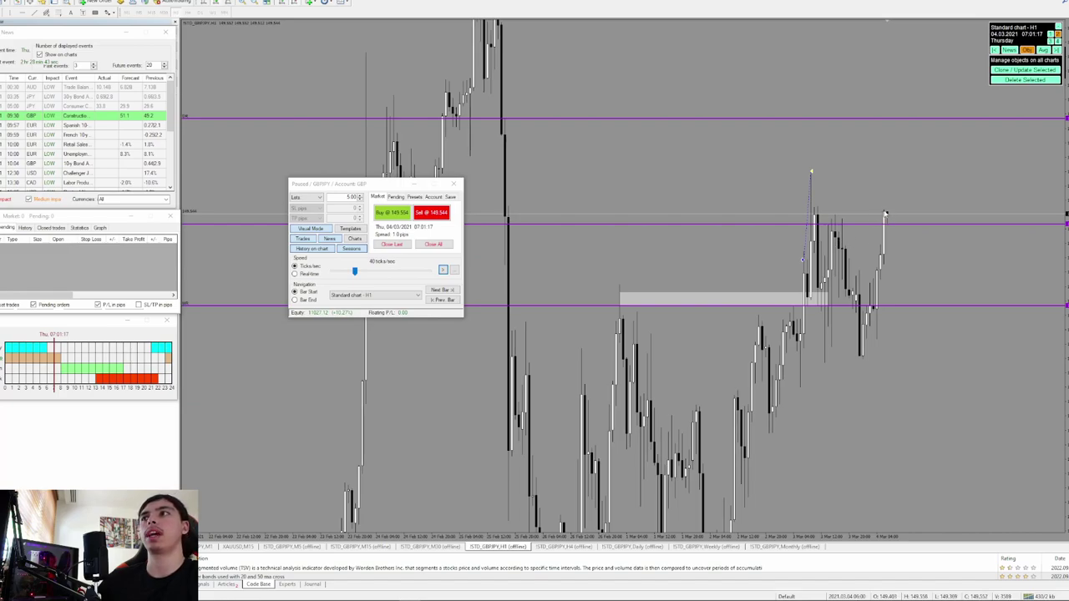
left_click(427, 548)
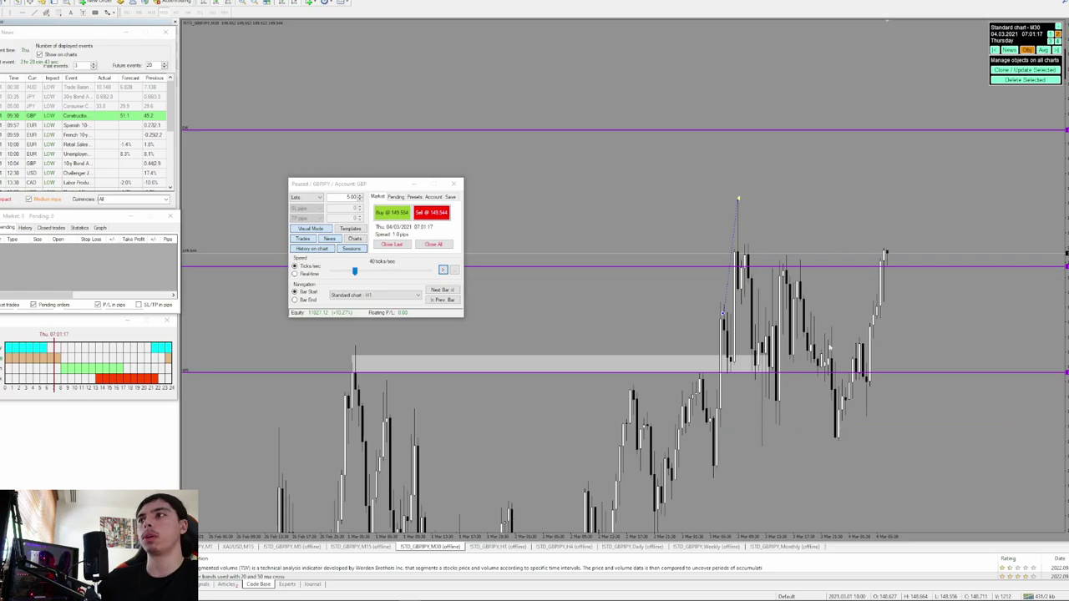
Step: Place a 5-lot visual Buy Stop on M30 with entry 149.562, stop loss 149.401 and take profit 149.872
left_click(396, 198)
left_click(392, 213)
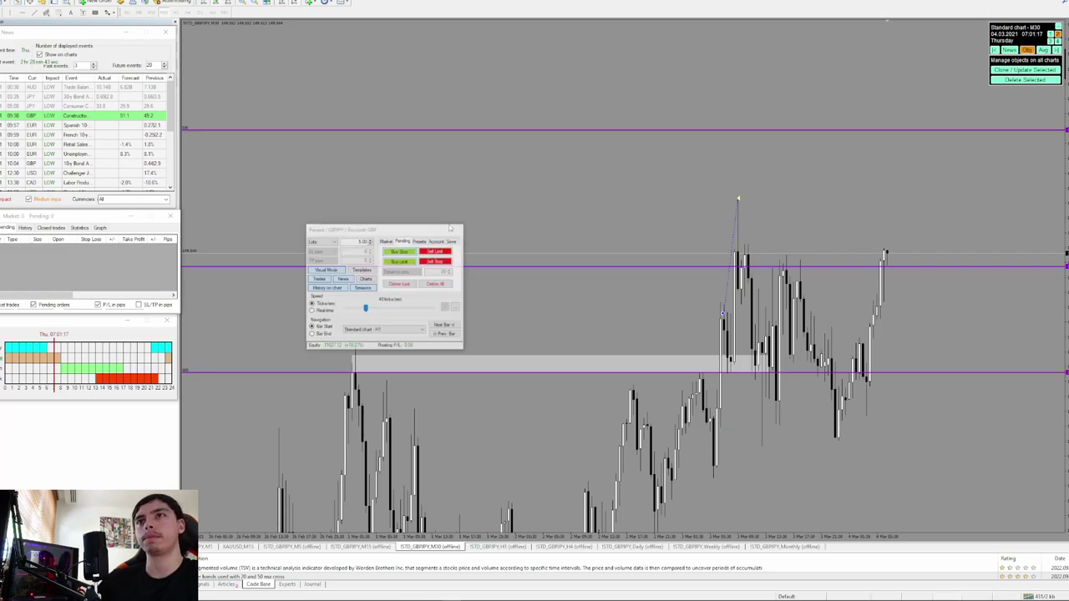
left_click_drag(885, 248, 890, 309)
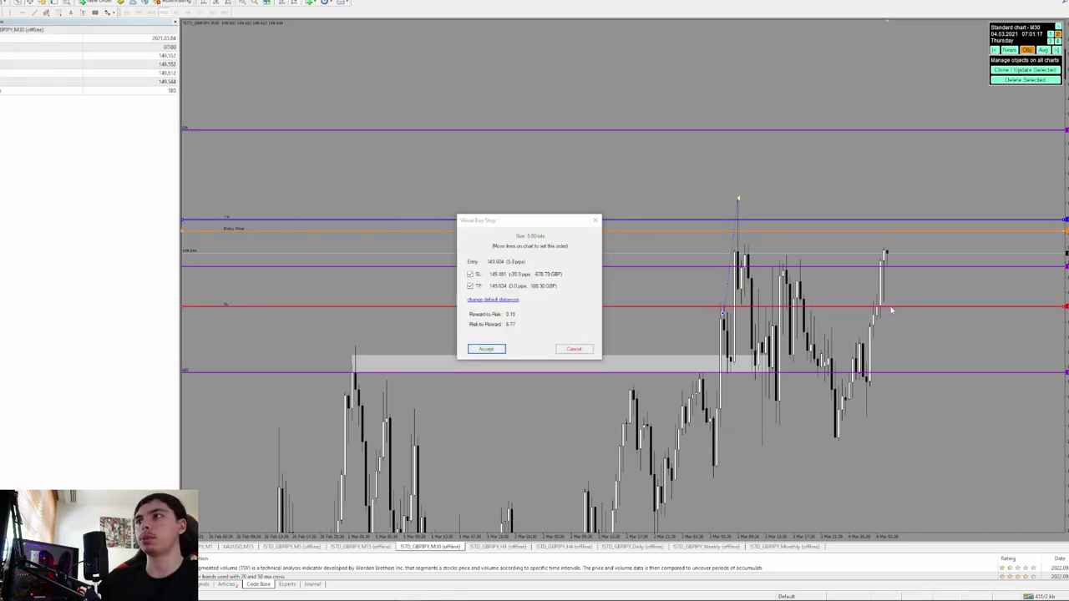
left_click_drag(890, 230, 879, 134)
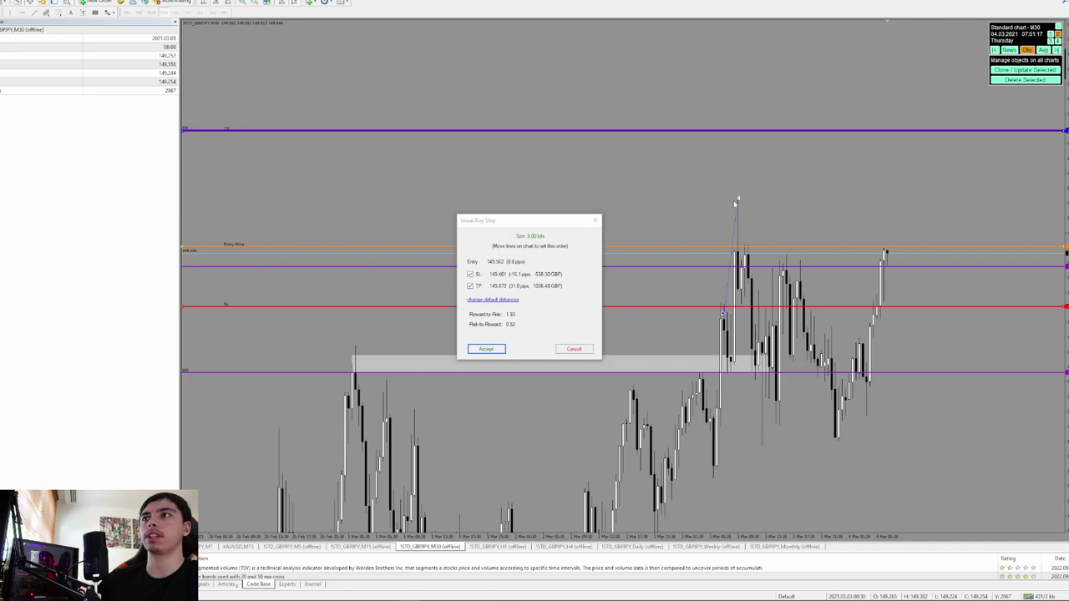
left_click(486, 349)
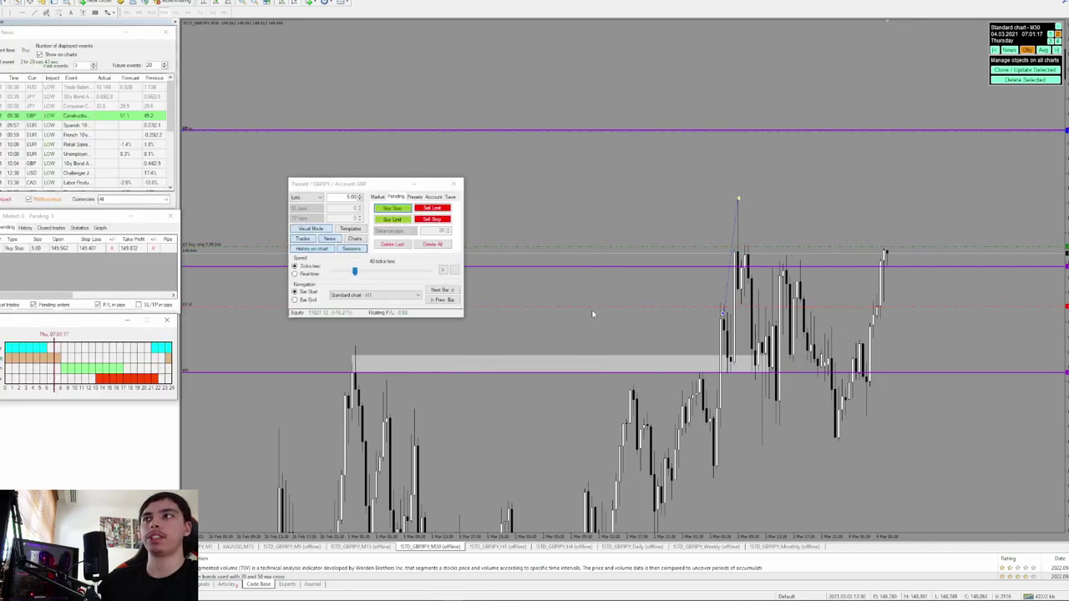
Step: Run the simulation to trigger the buy stop and follow the open trade on the M15 chart and in the trade list
left_click(444, 270)
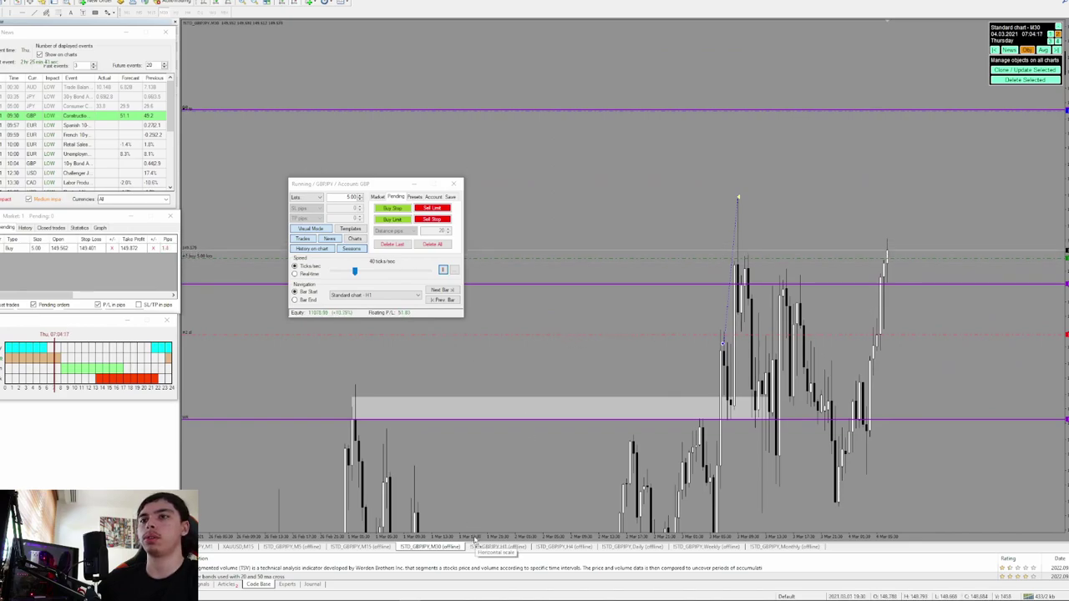
left_click(361, 547)
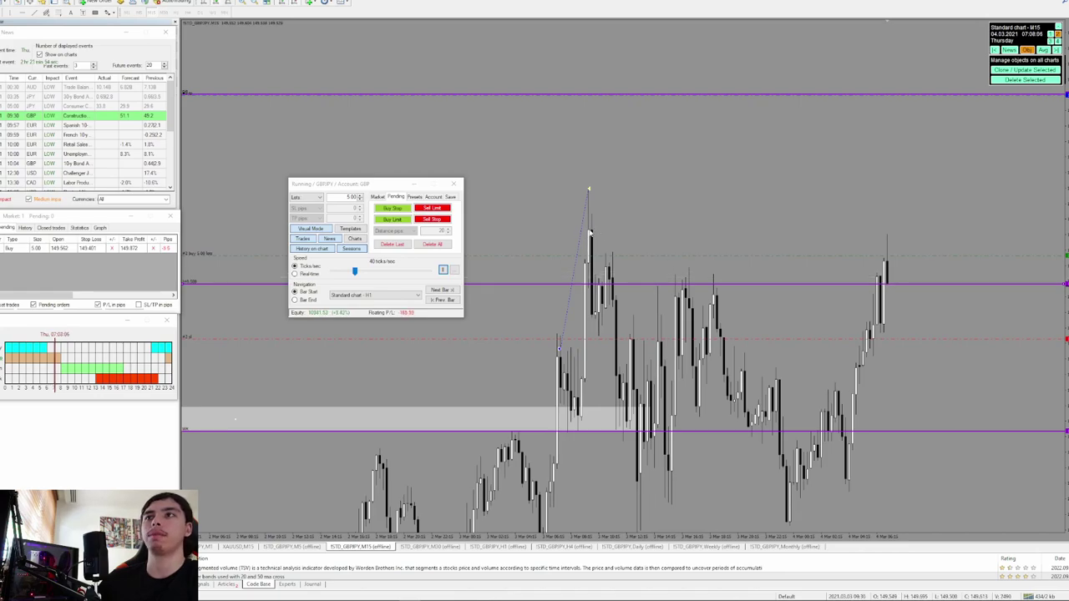
mouse_move(590, 233)
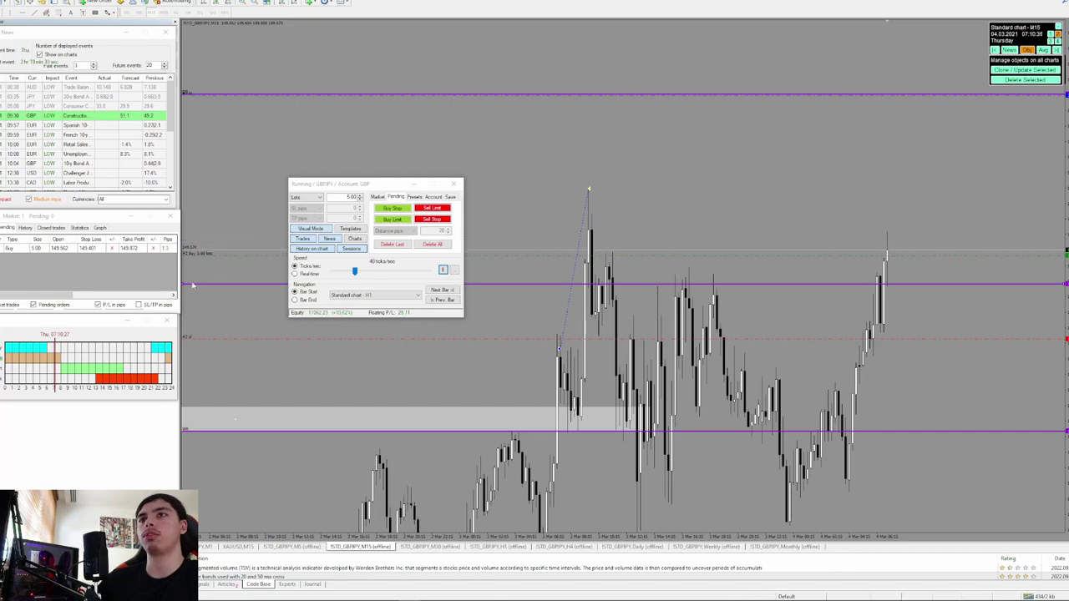
left_click_drag(51, 296, 85, 303)
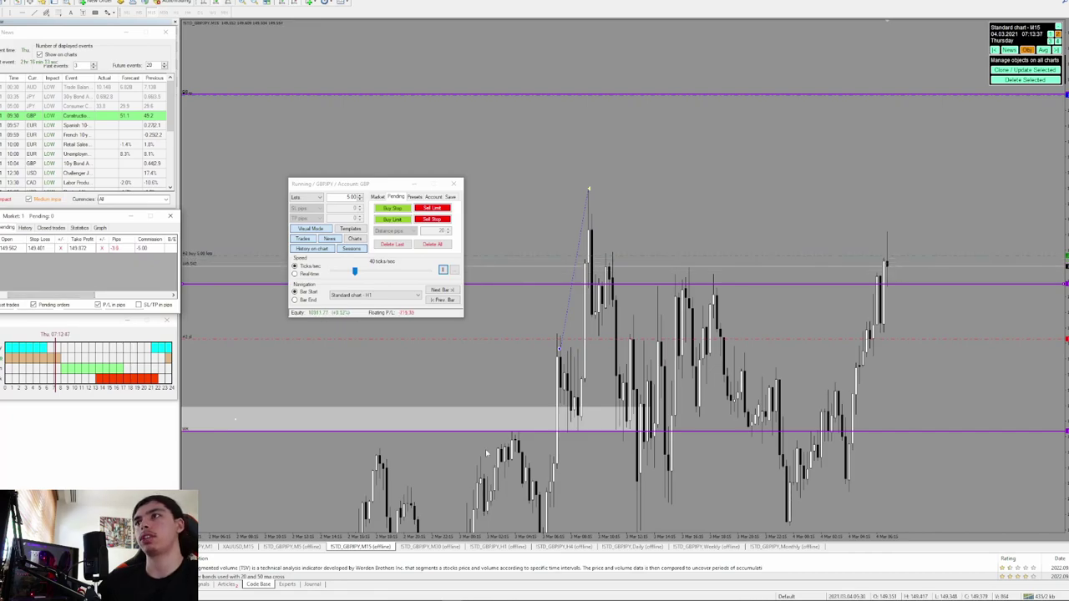
Step: Monitor the open buy on the M5 chart while the simulation runs, and return to the M15 chart
left_click(291, 546)
left_click_drag(797, 332, 251, 568)
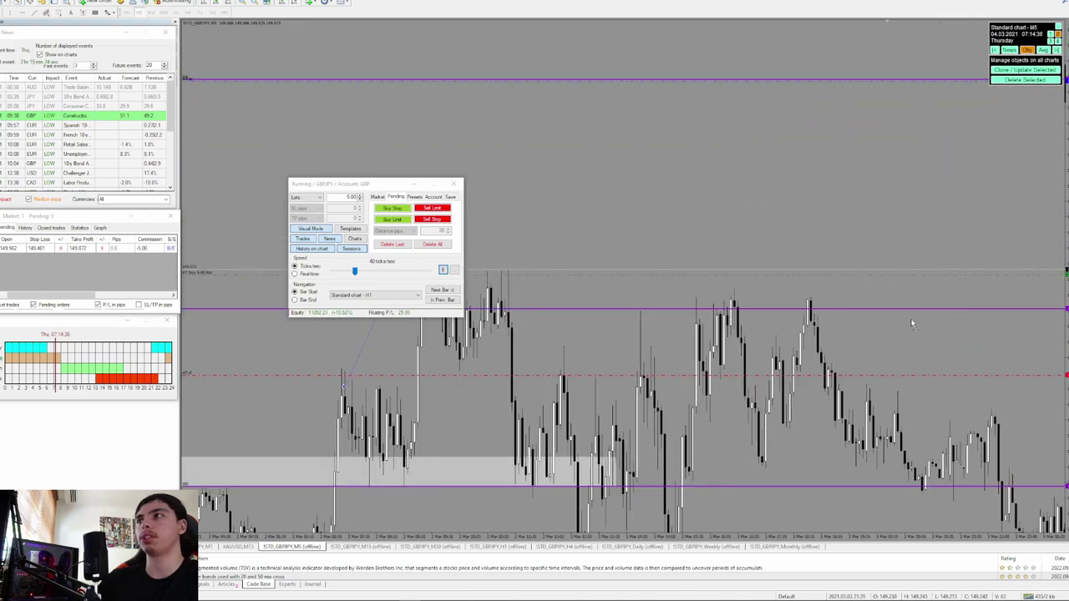
left_click_drag(911, 320, 351, 260)
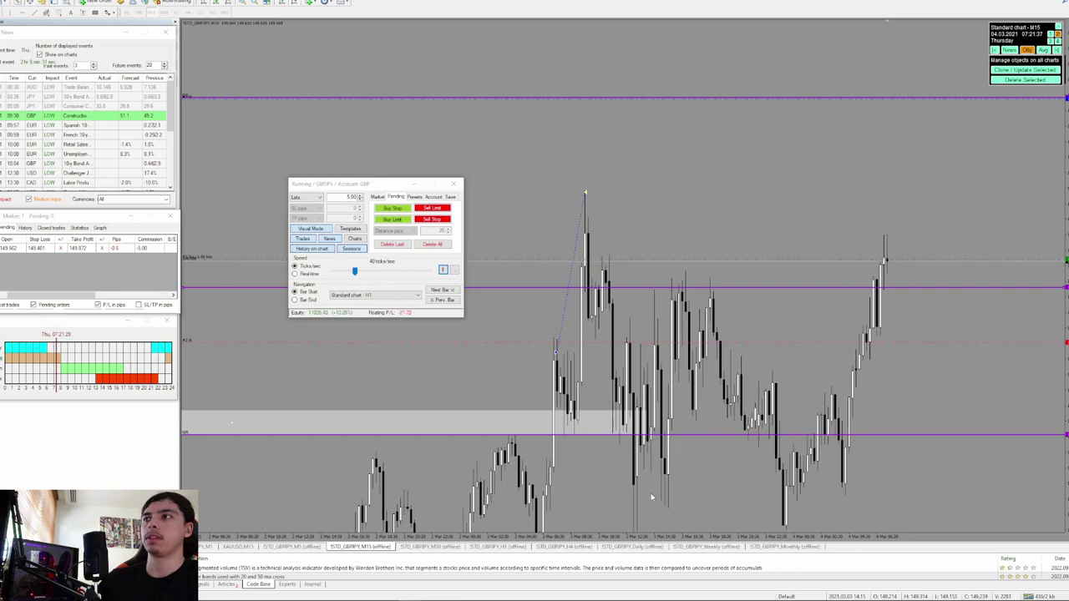
left_click(441, 547)
left_click(369, 548)
left_click(360, 546)
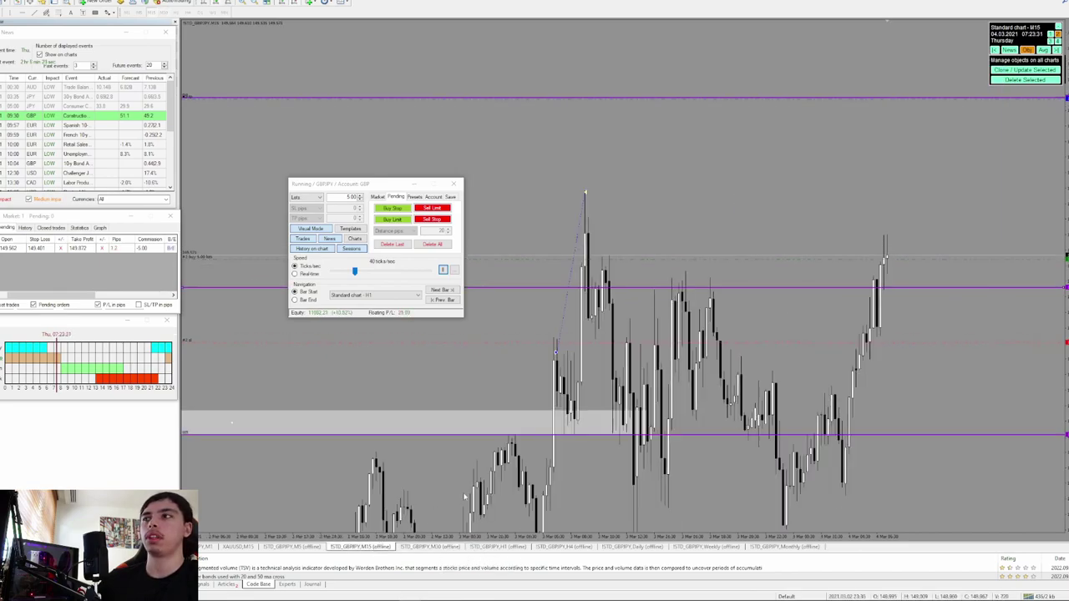
Step: Pause the simulation at 07:35:30 and move the open buy's stop loss to break-even
left_click(377, 196)
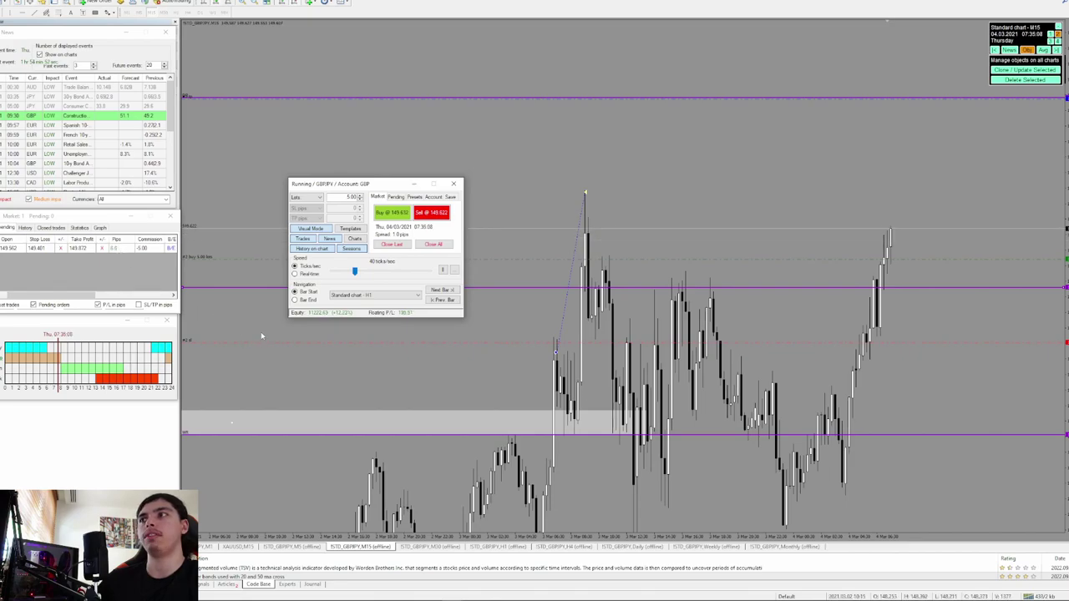
left_click(443, 270)
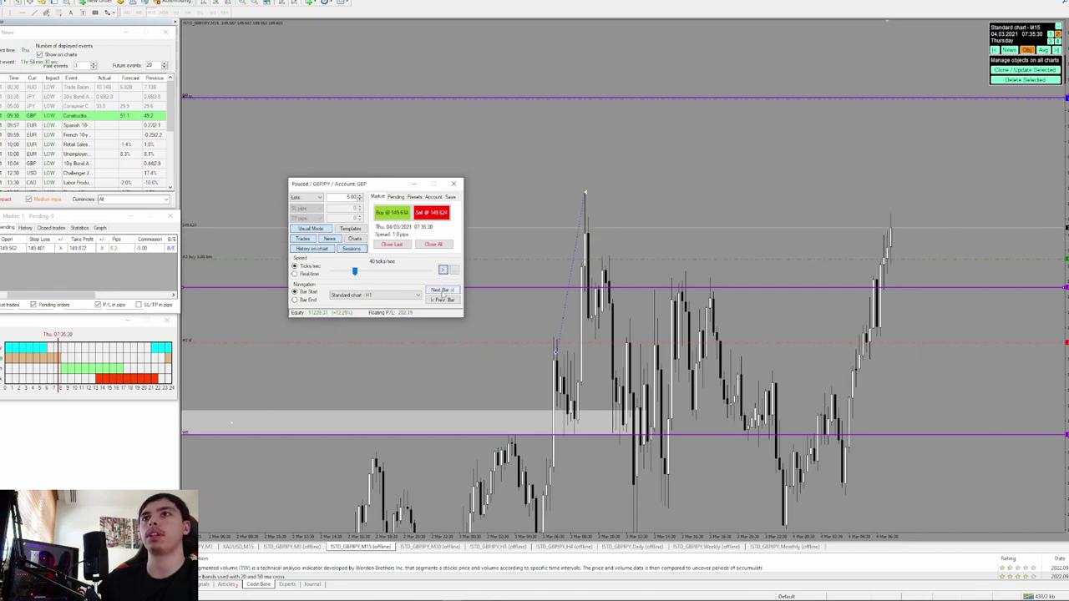
left_click_drag(81, 294, 110, 294)
left_click(110, 249)
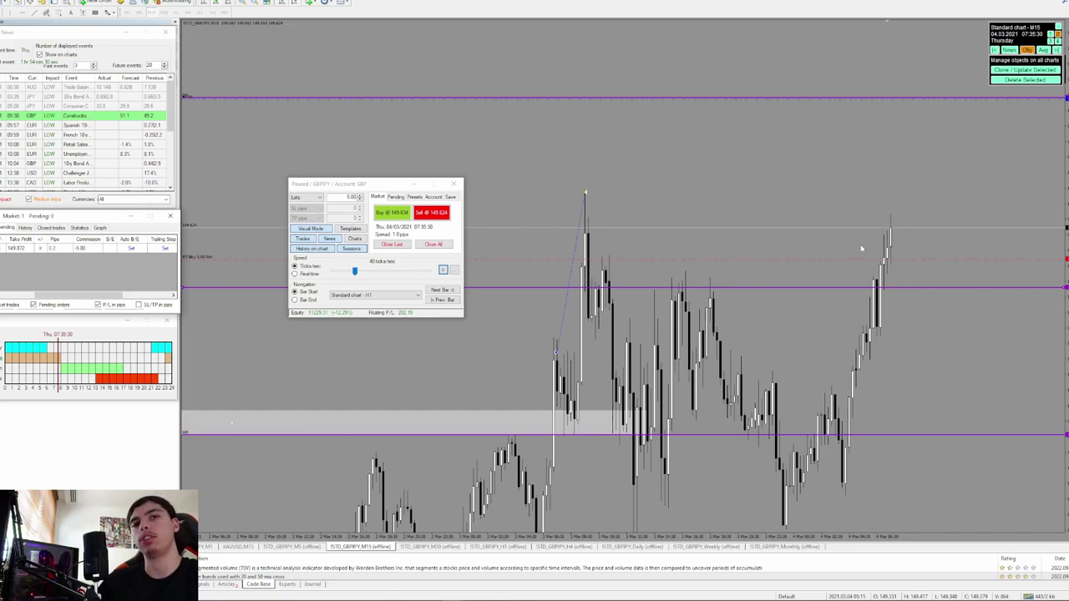
Step: Advance the simulation to 5 March 07:00 and examine price against the horizontal levels on the Daily and H4 charts
left_click(442, 269)
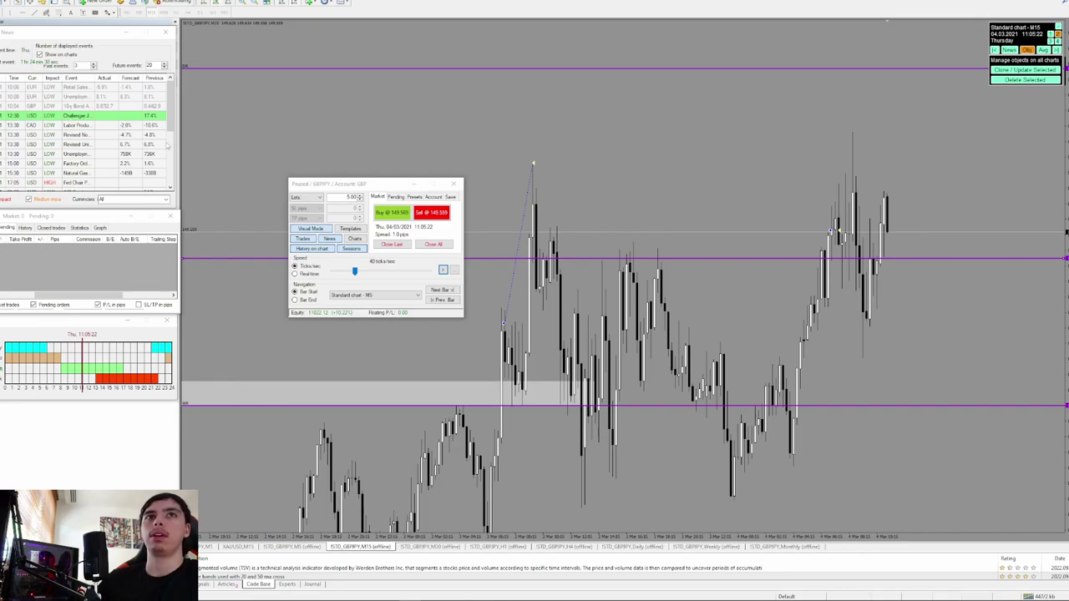
scroll(71, 167, "down", 1)
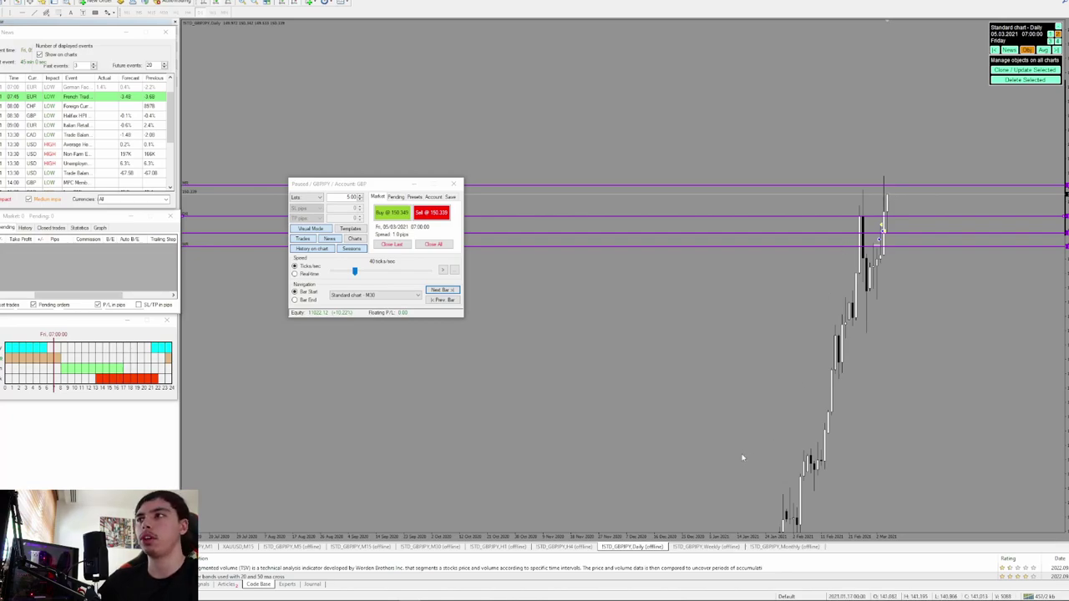
left_click(568, 547)
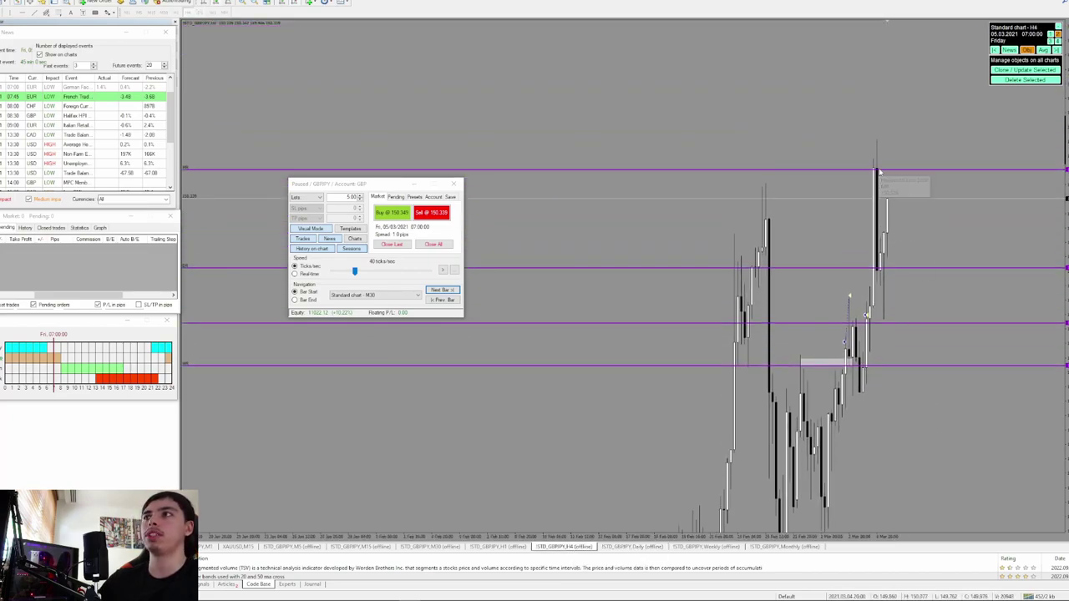
Step: Raise the uppermost horizontal level slightly on the H4 chart and check price against it on the H1 chart
double_click(901, 170)
left_click_drag(901, 169, 901, 167)
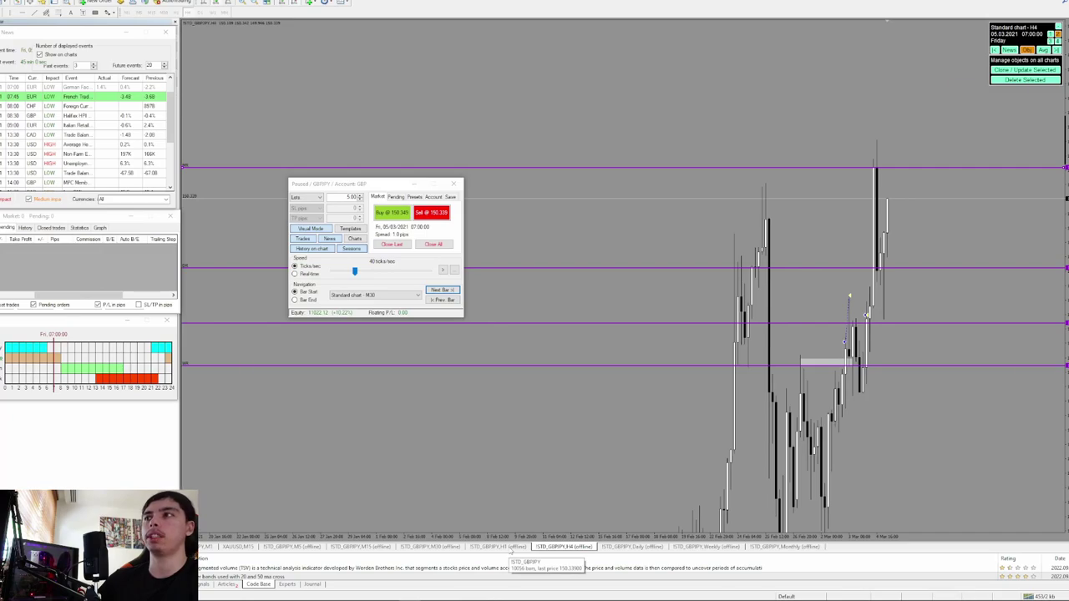
left_click(499, 547)
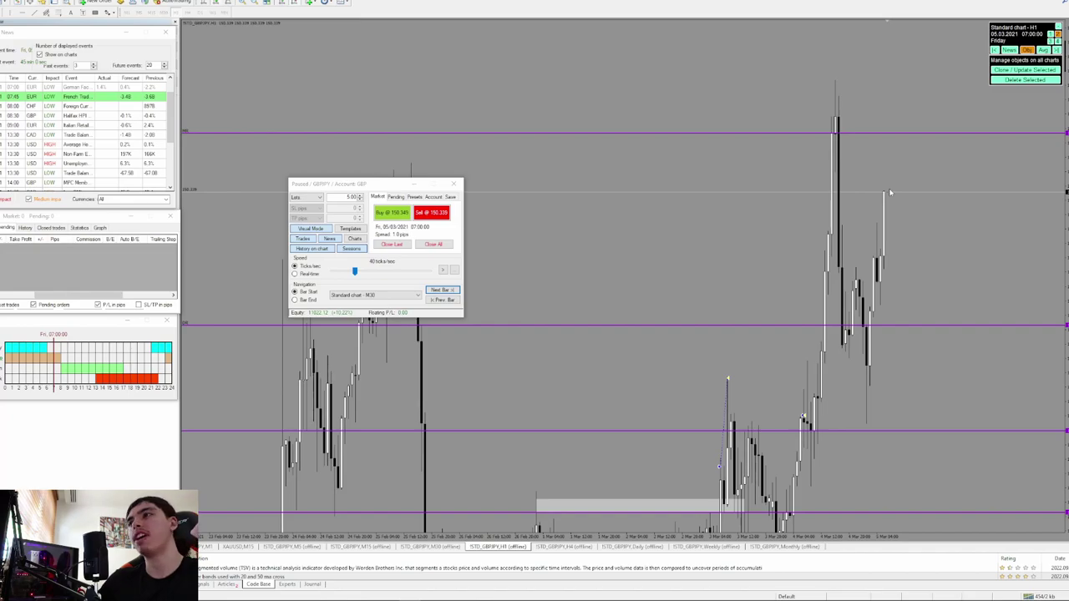
mouse_move(882, 261)
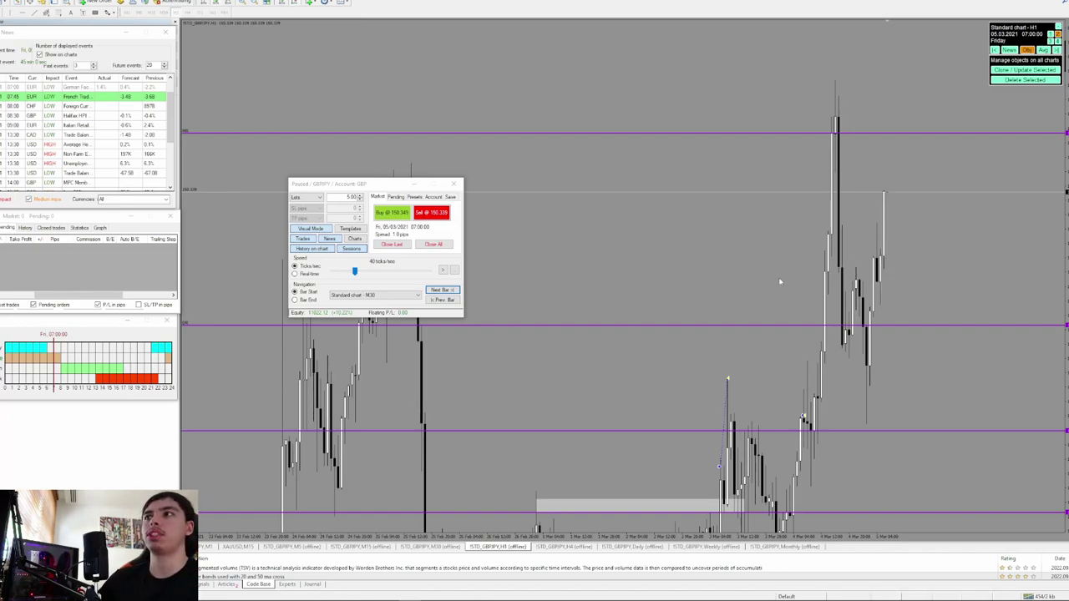
Step: Examine the recent swing highs and the current price move on the M30 and M15 charts
left_click(430, 546)
mouse_move(1002, 215)
left_mouse_down()
mouse_move(799, 322)
mouse_move(785, 428)
left_mouse_up()
left_click_drag(961, 219, 927, 322)
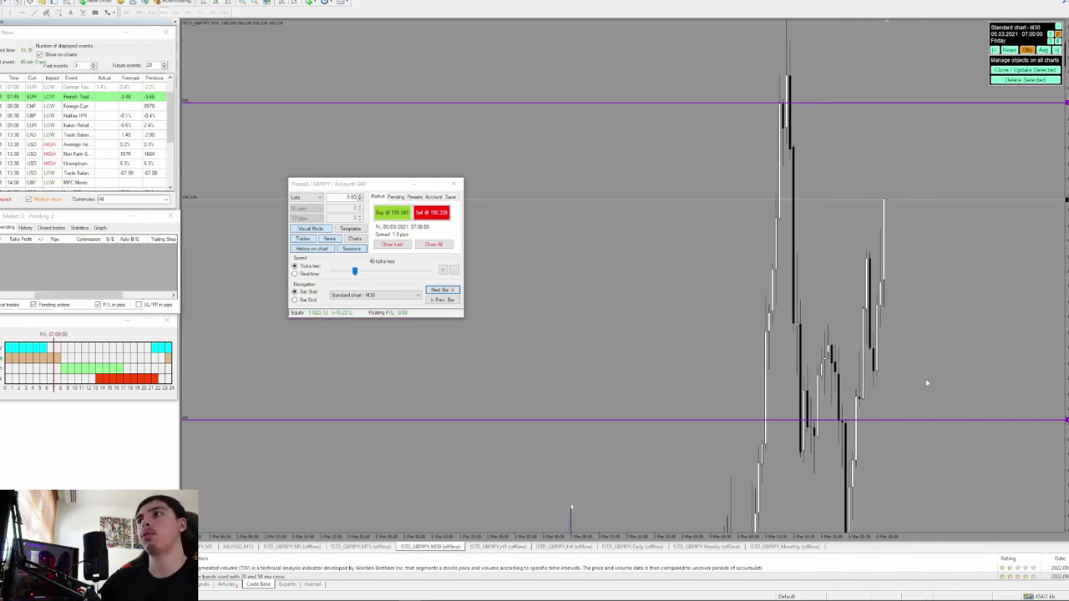
left_click(367, 546)
left_click_drag(941, 216, 655, 405)
left_click_drag(822, 267, 817, 434)
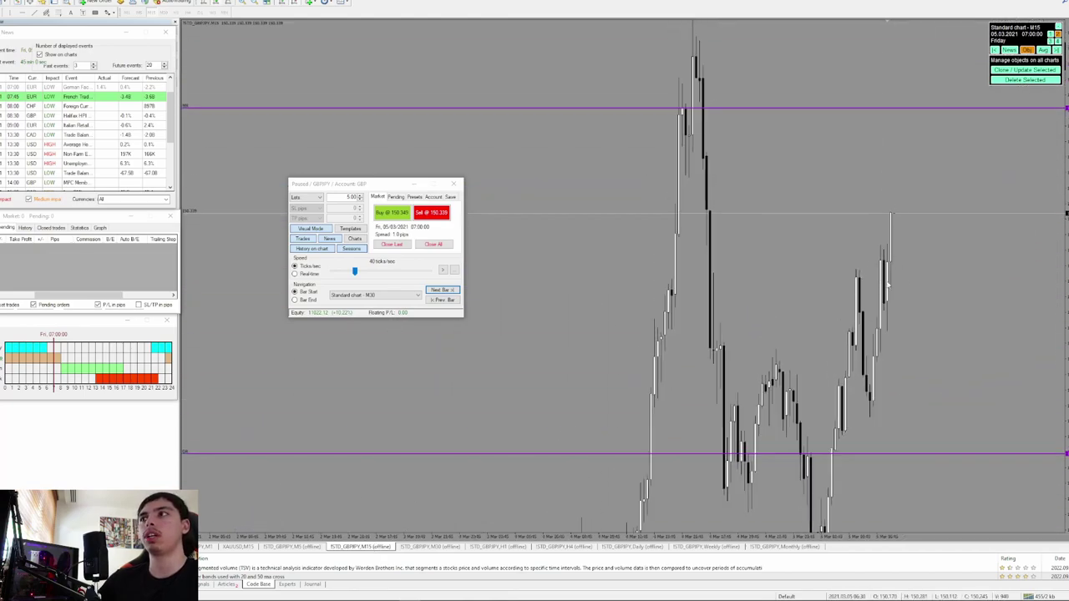
Step: Set bar navigation to the M15 standard chart and advance the simulation to 07:17:59, pausing it there
left_click(395, 297)
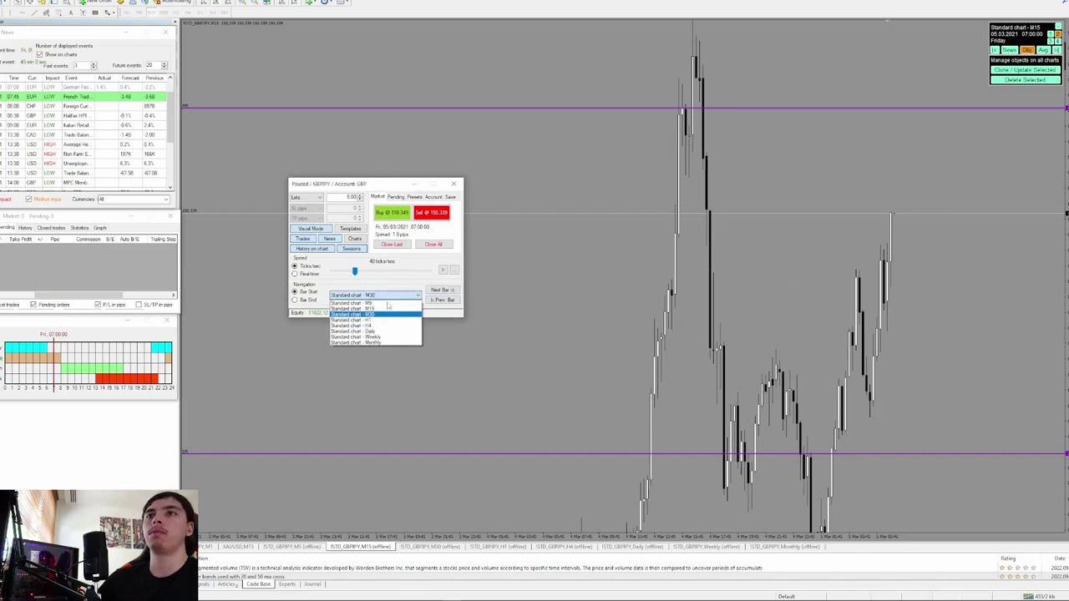
left_click(381, 312)
left_click(443, 270)
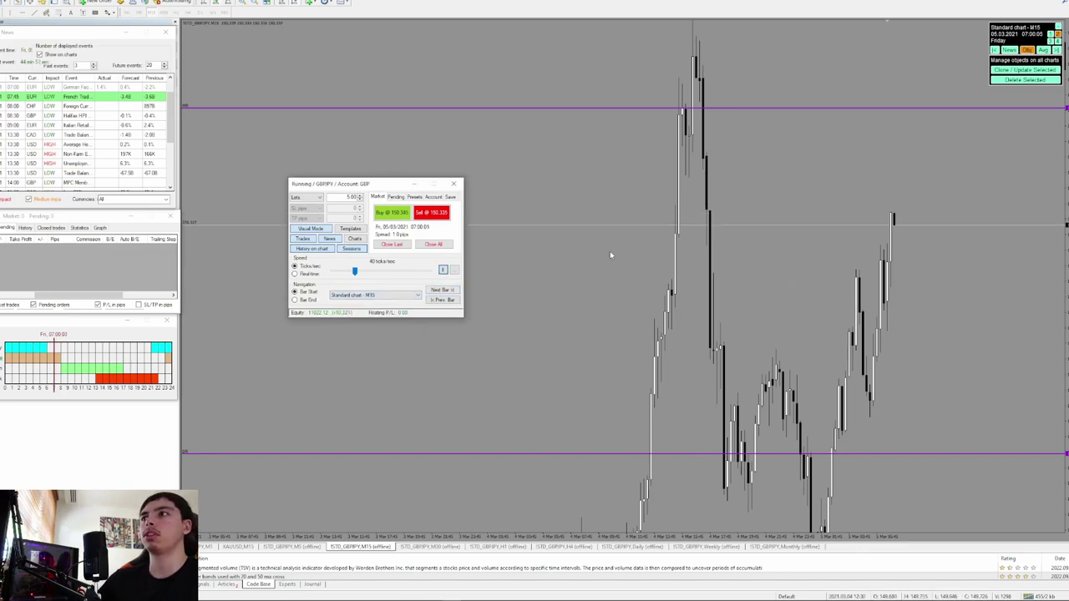
left_click(405, 295)
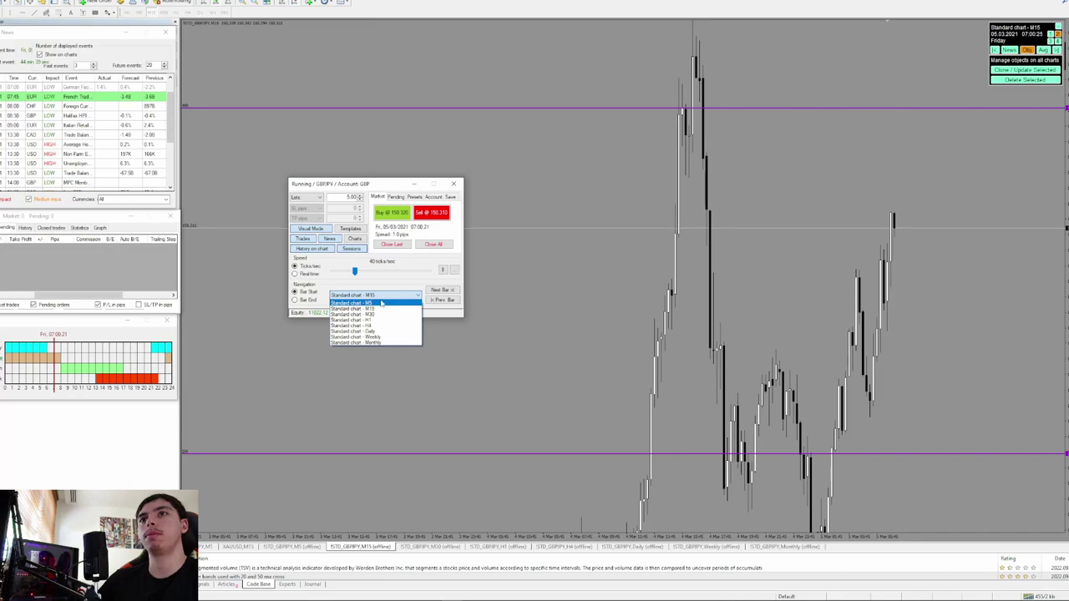
left_click(450, 294)
left_click(449, 291)
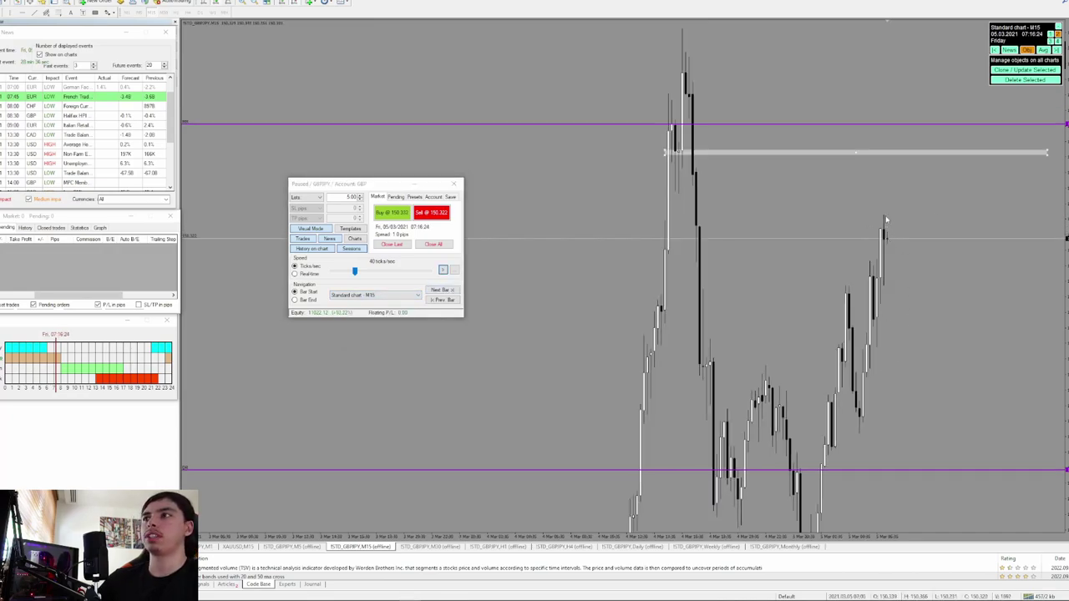
left_click(443, 270)
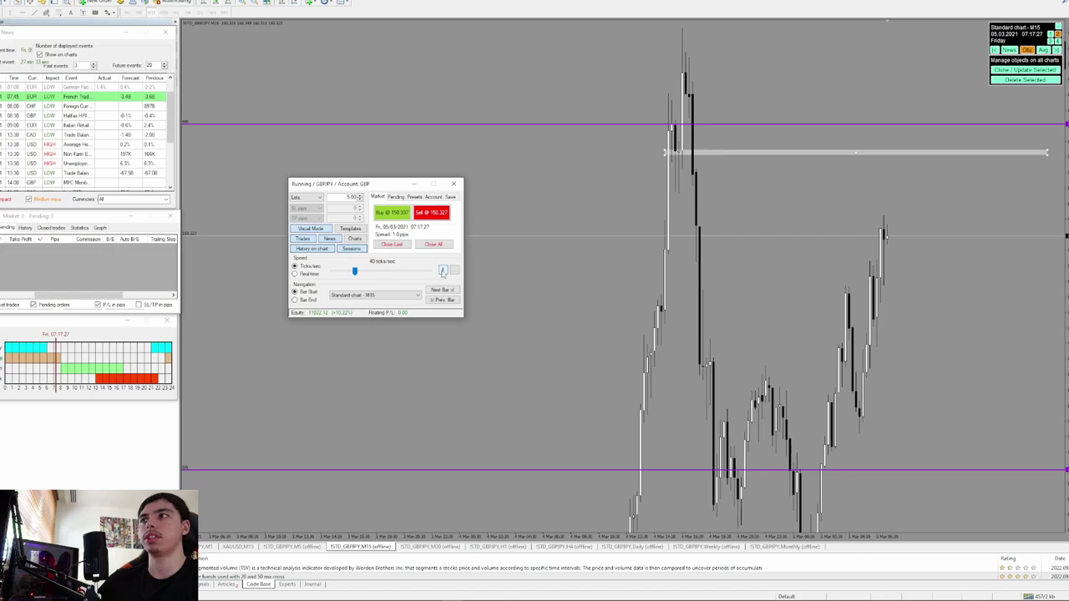
left_click(442, 270)
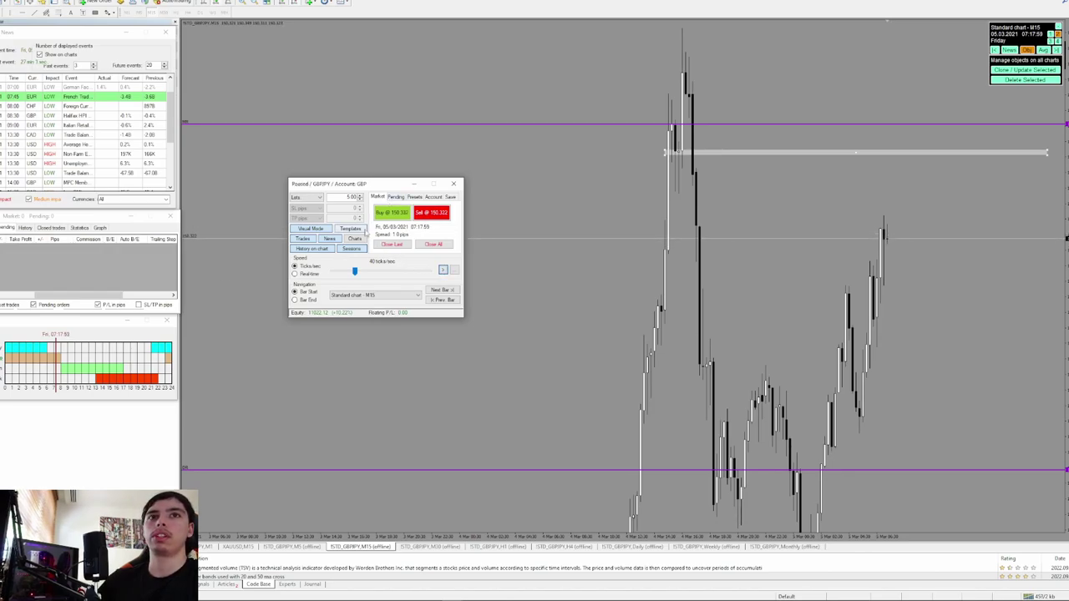
Step: Place a 5.00-lot visual buy stop with entry 150.365 at the recent high, stop loss 150.232 and take profit 150.540
left_click(395, 197)
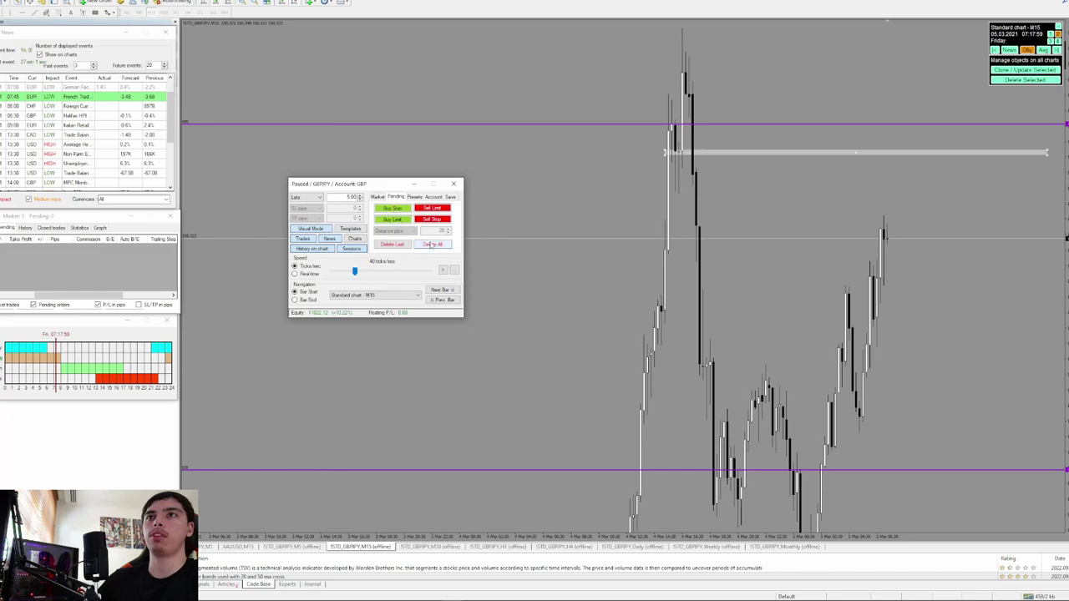
left_click(442, 270)
left_click(443, 269)
left_click(398, 214)
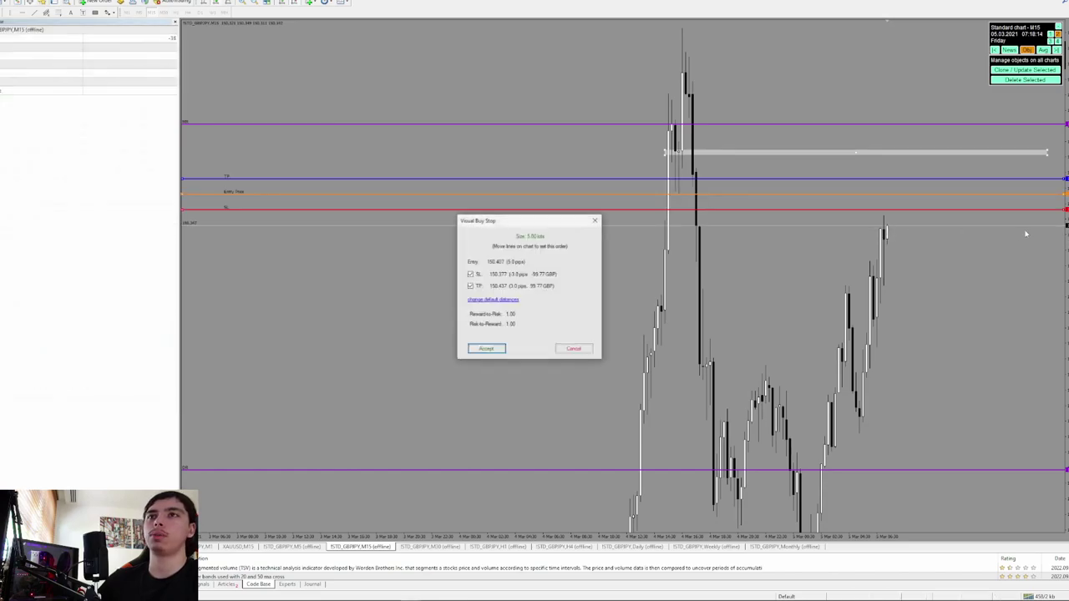
left_click_drag(913, 215, 914, 285)
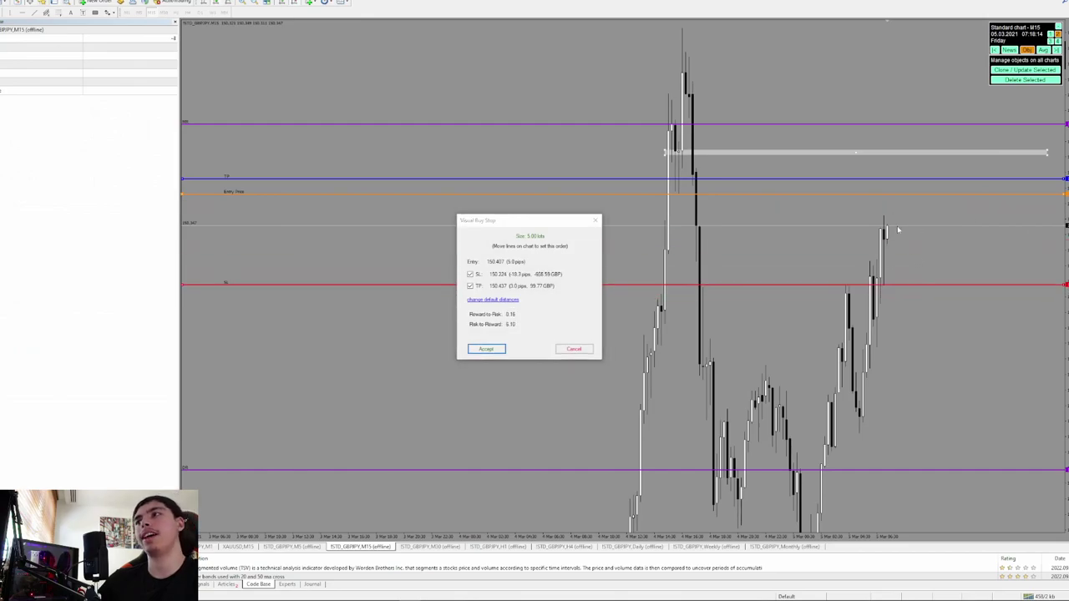
left_click_drag(891, 194, 894, 217)
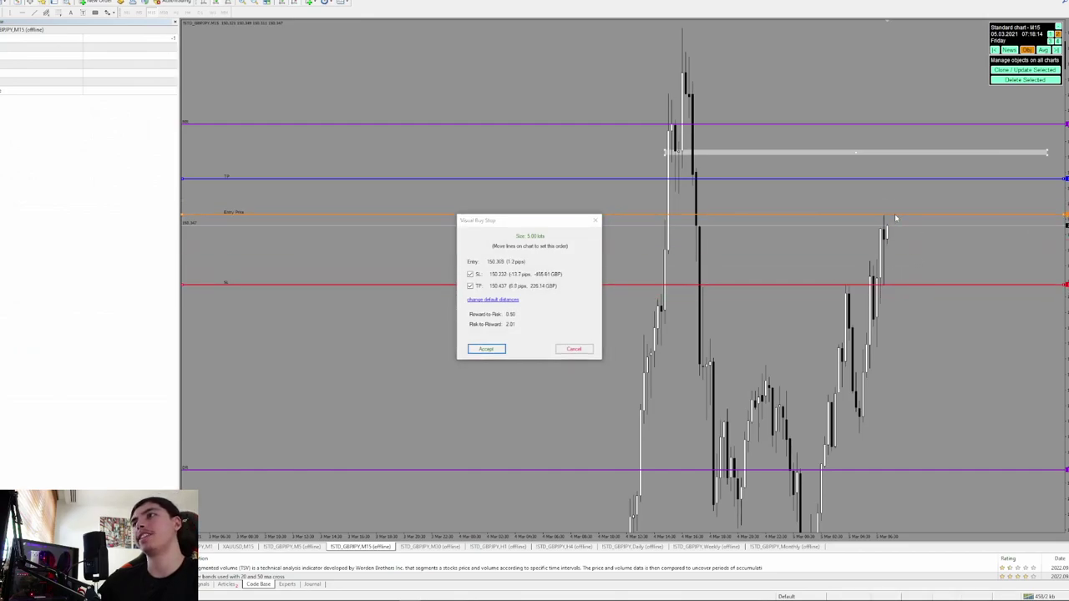
left_click_drag(874, 178, 879, 129)
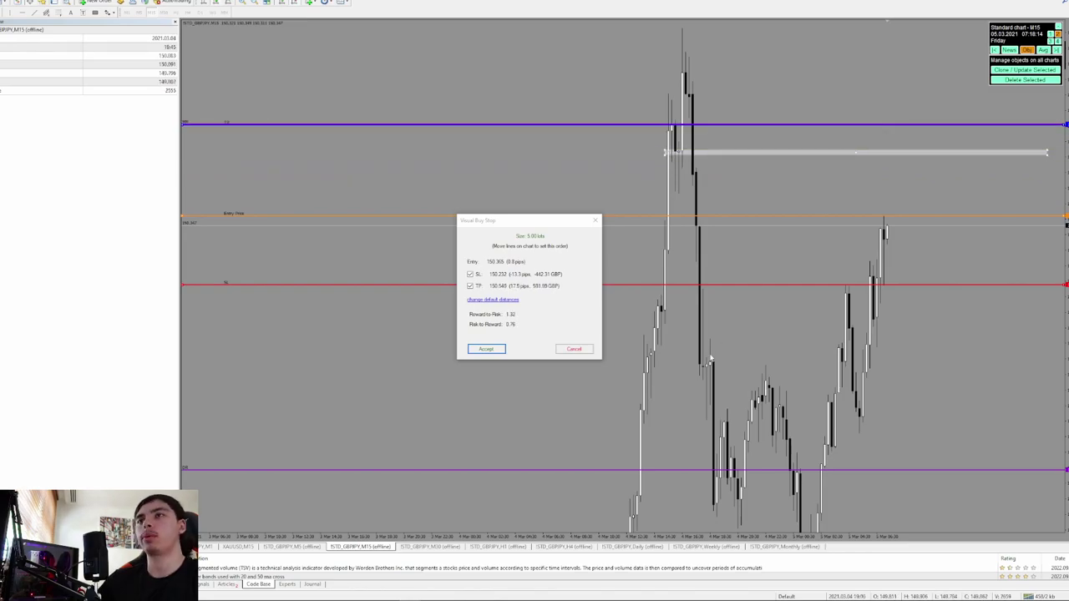
left_click(490, 349)
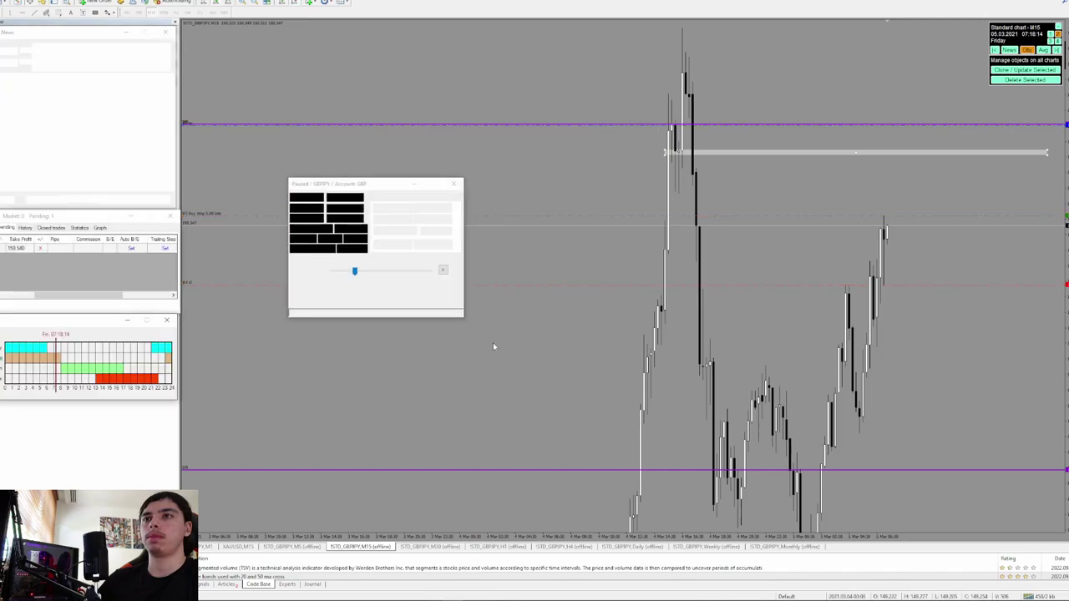
Step: Run the simulation to 07:38:17 and delete the pending buy stop from the trade list
left_click(442, 270)
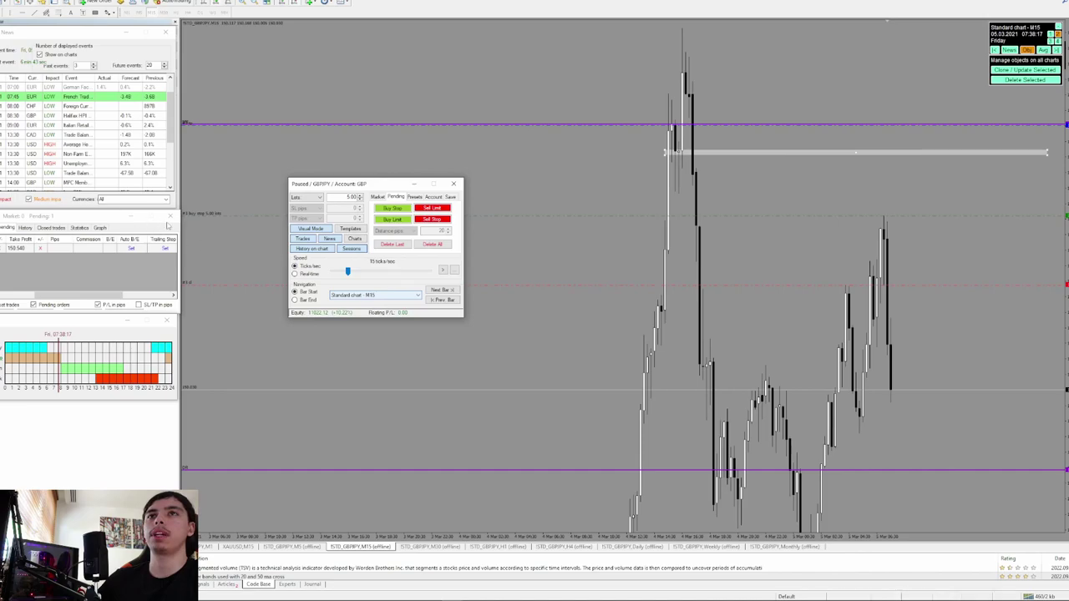
left_click_drag(147, 294, 1, 289)
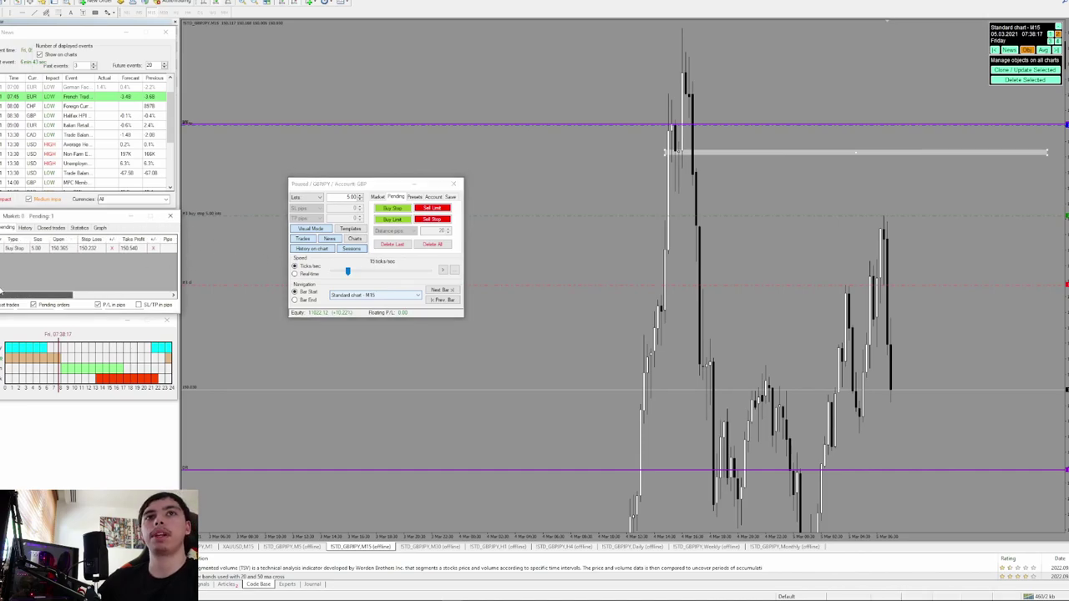
left_click(2, 248)
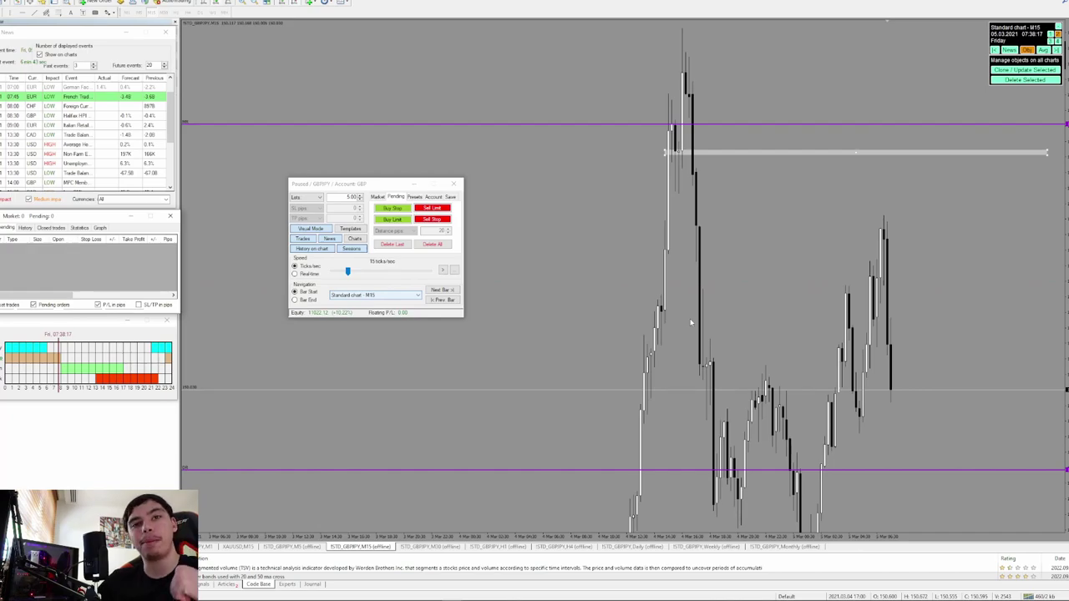
Step: Resume the simulation, advance it in M5 bars past 08:00, and mark a thin rectangle zone from the earlier swing high on M15
left_click(443, 270)
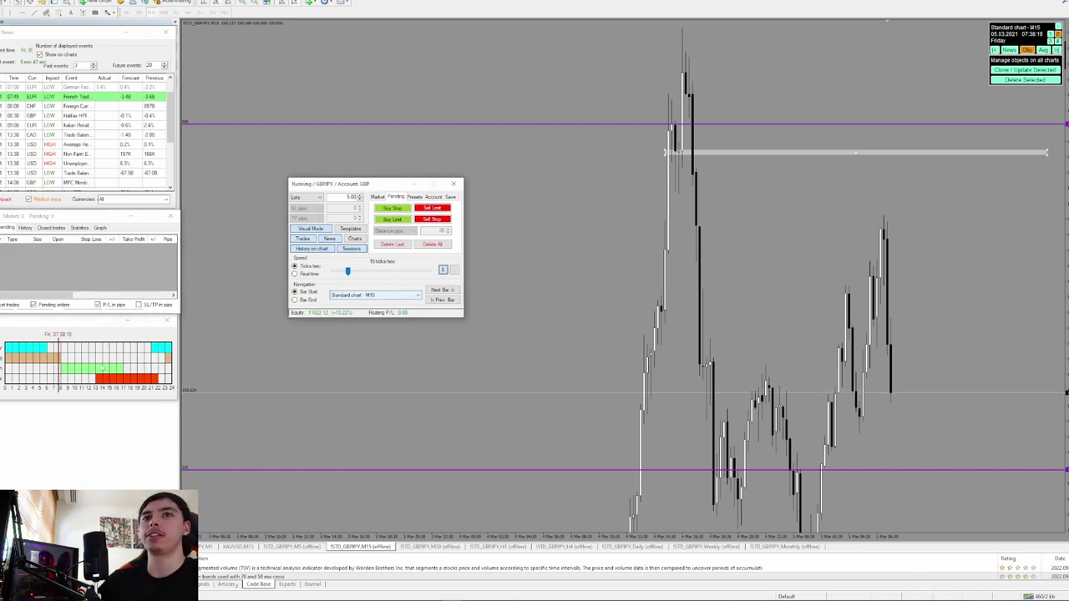
left_click(377, 196)
left_click_drag(934, 324, 929, 270)
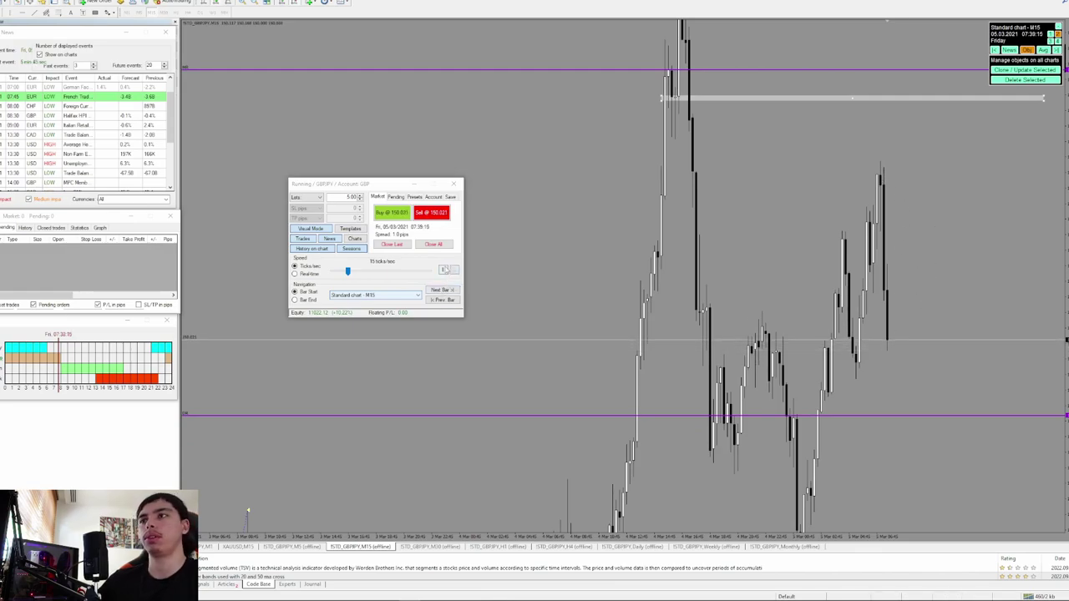
left_click(388, 296)
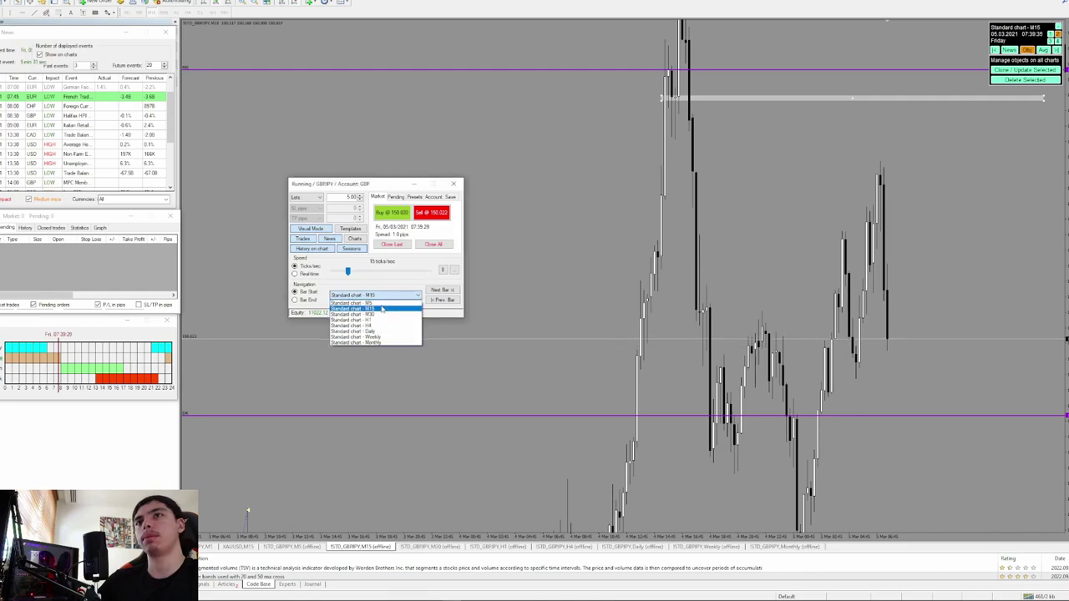
left_click(383, 308)
left_click(442, 290)
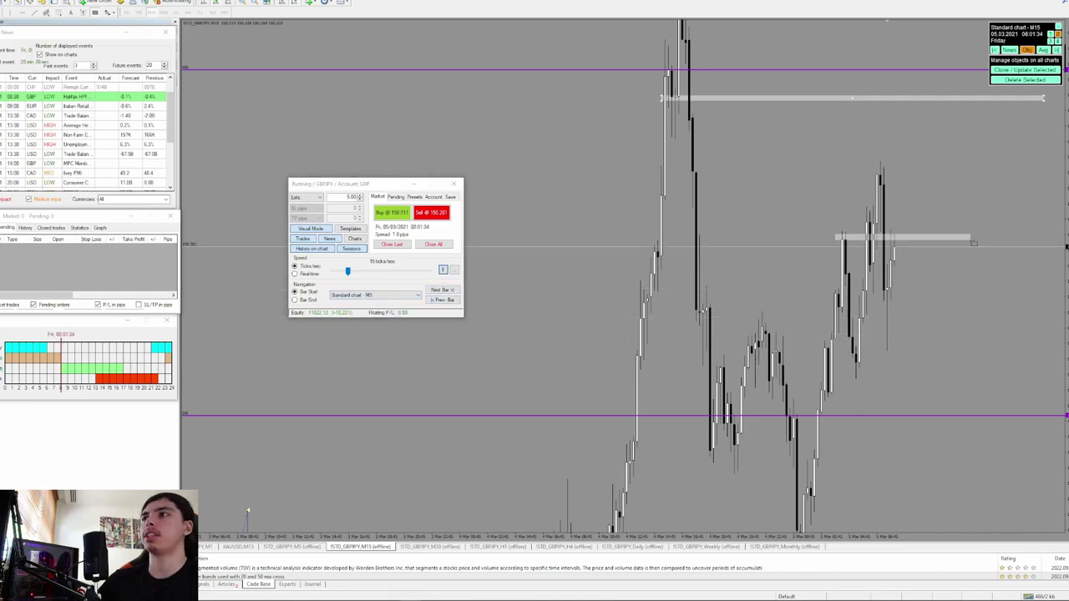
left_click_drag(971, 237, 975, 238)
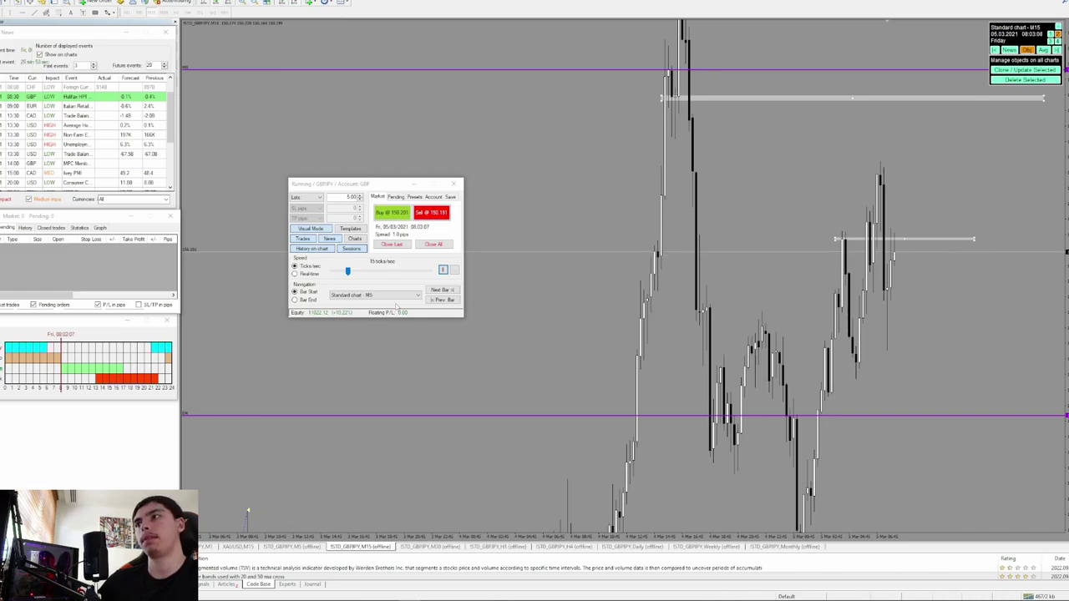
Step: Advance the simulation to 5 March 11:20:07 and examine price against the horizontal levels on the Monthly, Weekly and H4 charts
left_click(441, 291)
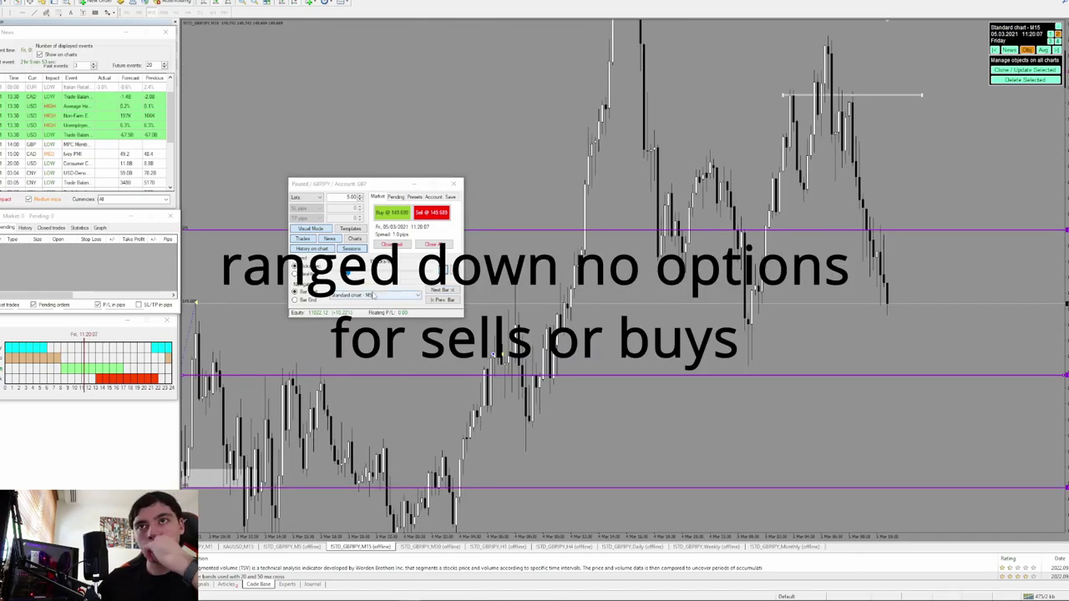
left_click(373, 296)
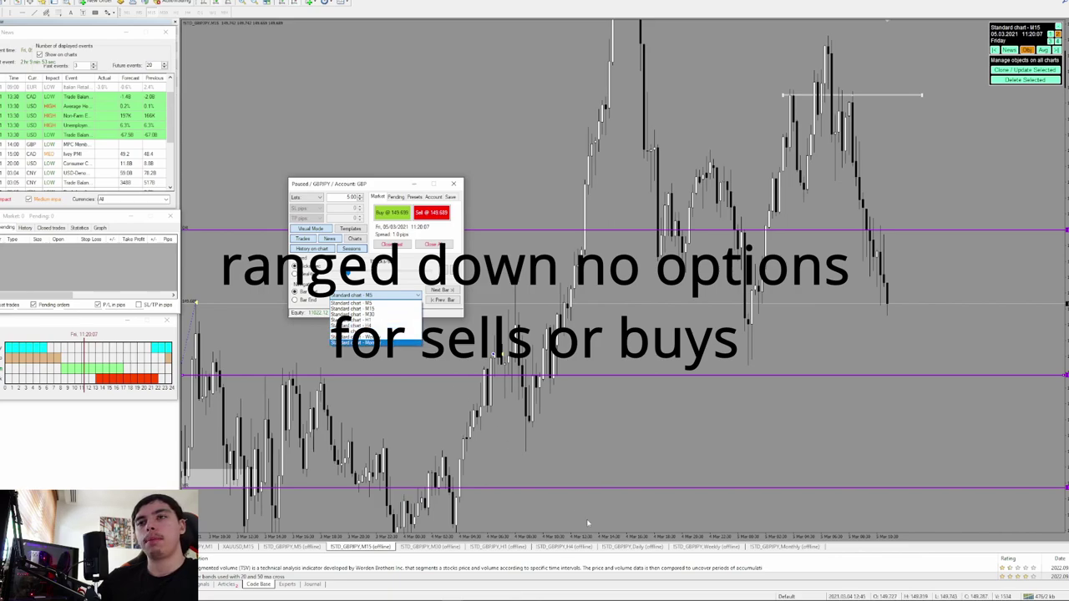
left_click(777, 551)
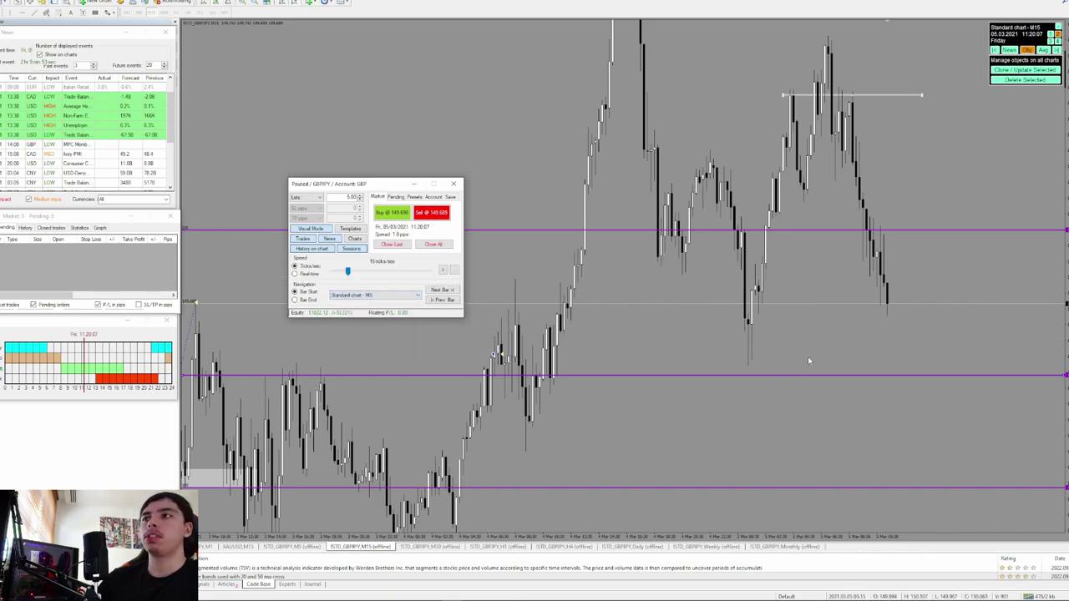
left_click(776, 550)
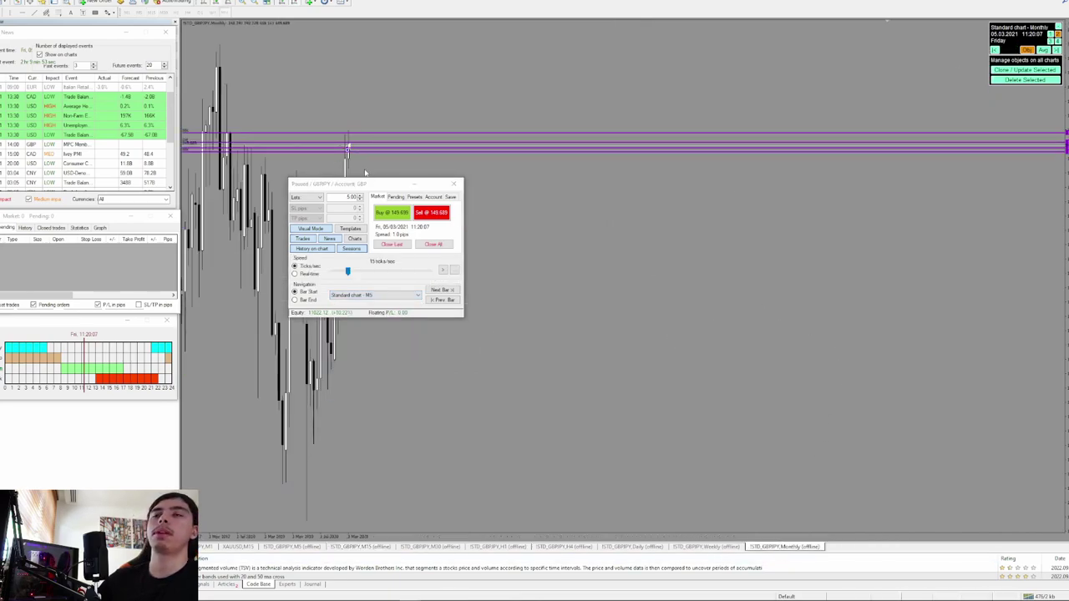
left_click_drag(342, 178, 356, 211)
left_click(698, 547)
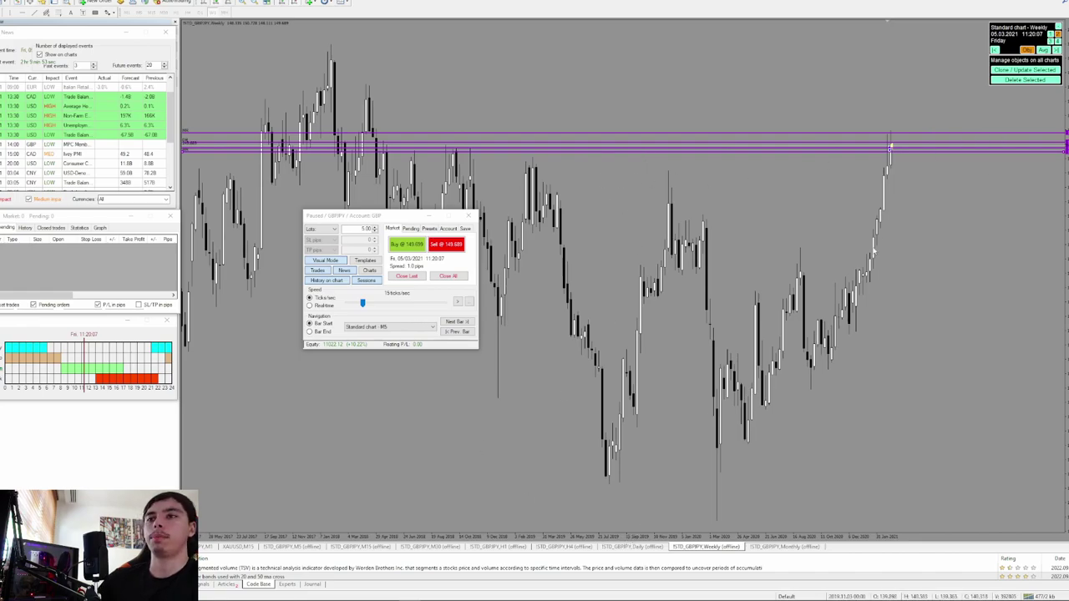
left_click(567, 550)
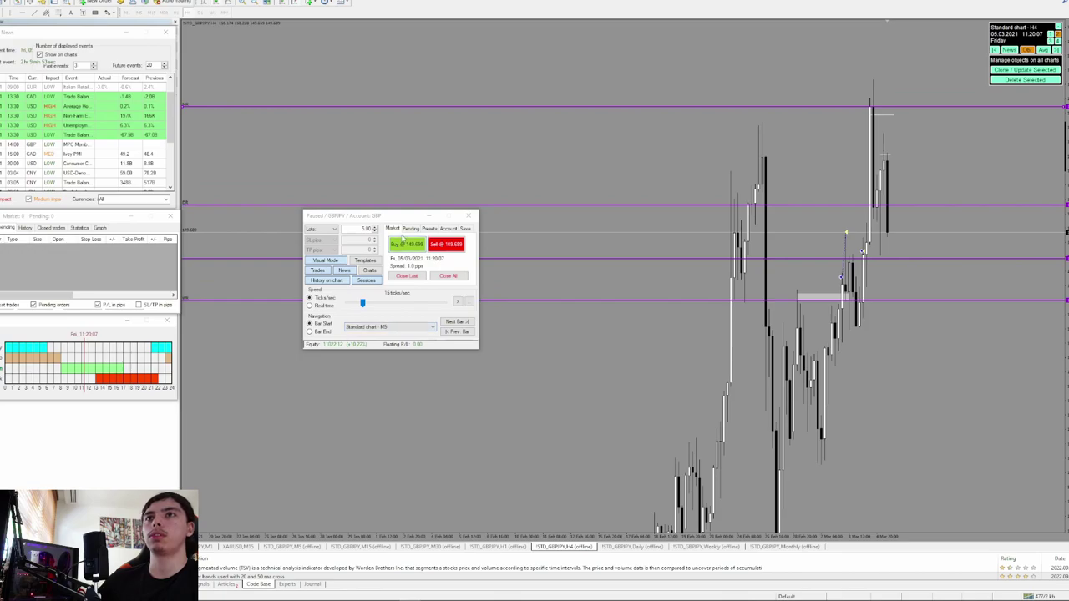
Step: Set bar navigation to H1, advance the simulation to 8 March 07:00, and check the upcoming GBP news and the H1 chart
left_click(412, 326)
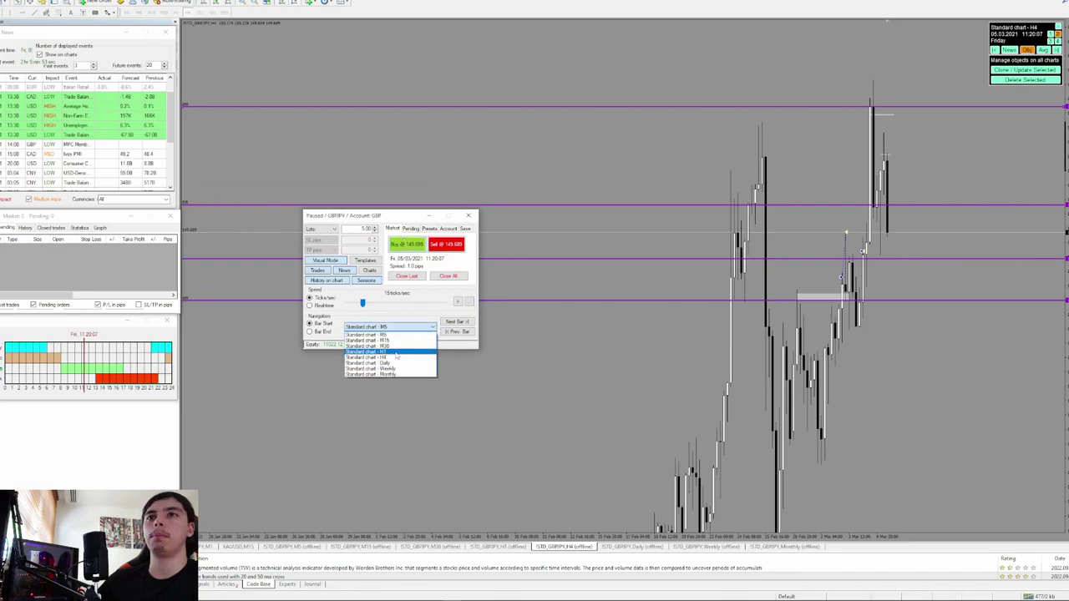
left_click(392, 351)
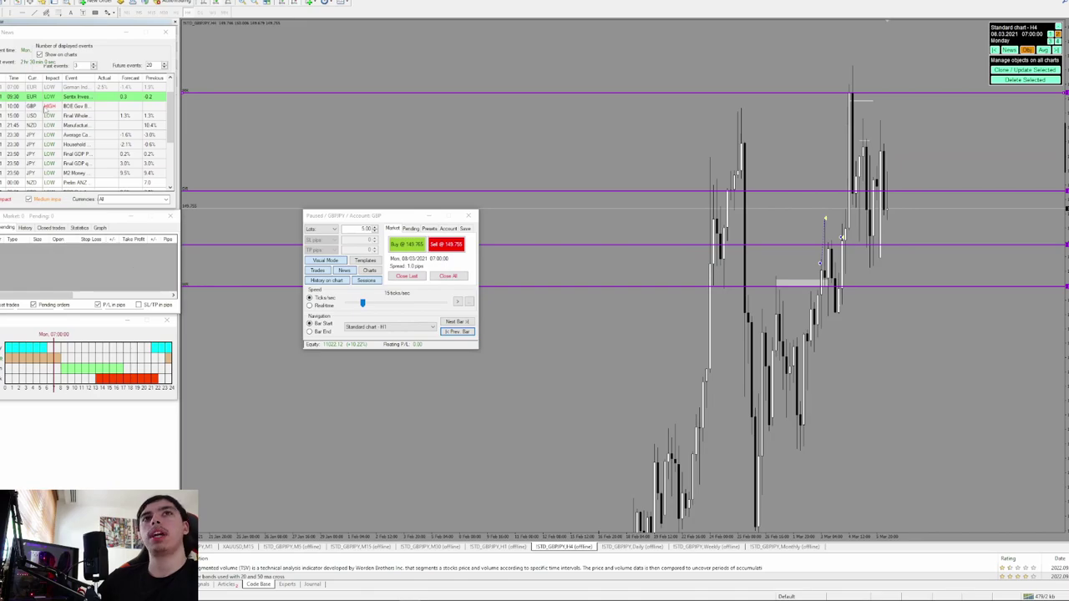
left_click(45, 109)
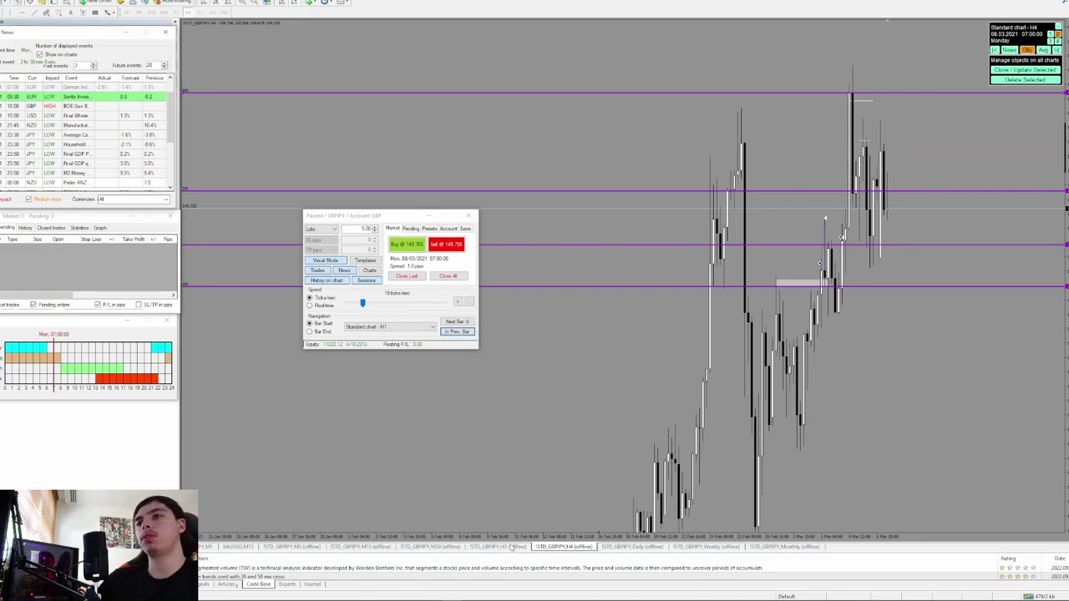
left_click(501, 546)
scroll(755, 351, "up", 2)
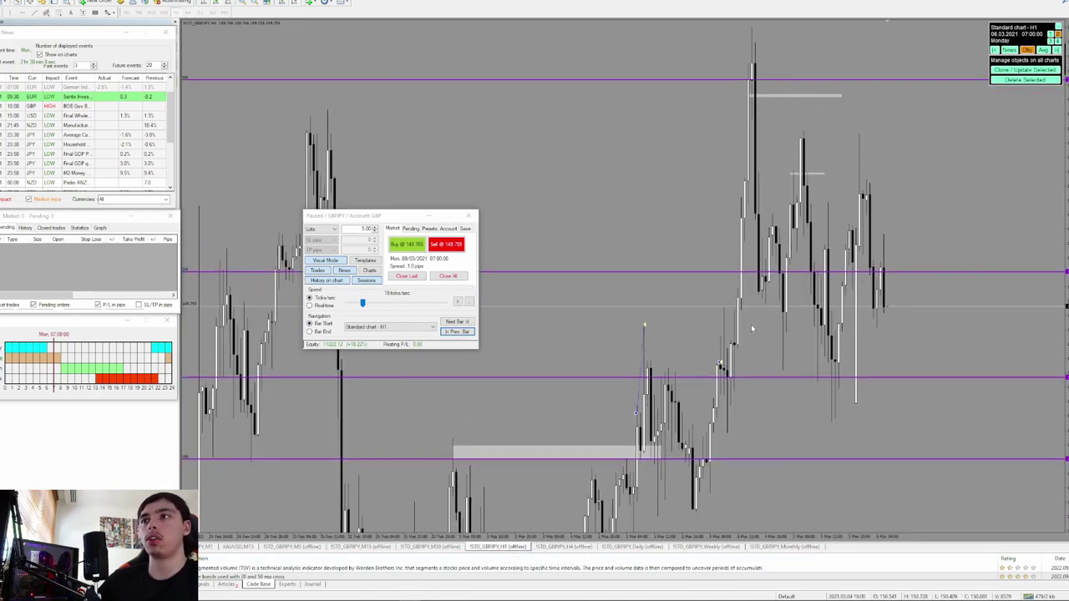
Step: Review the Daily, H4 and H1 charts, and move the thin rectangle zone on M30 to just above the horizontal level at the latest candle highs
left_click(636, 546)
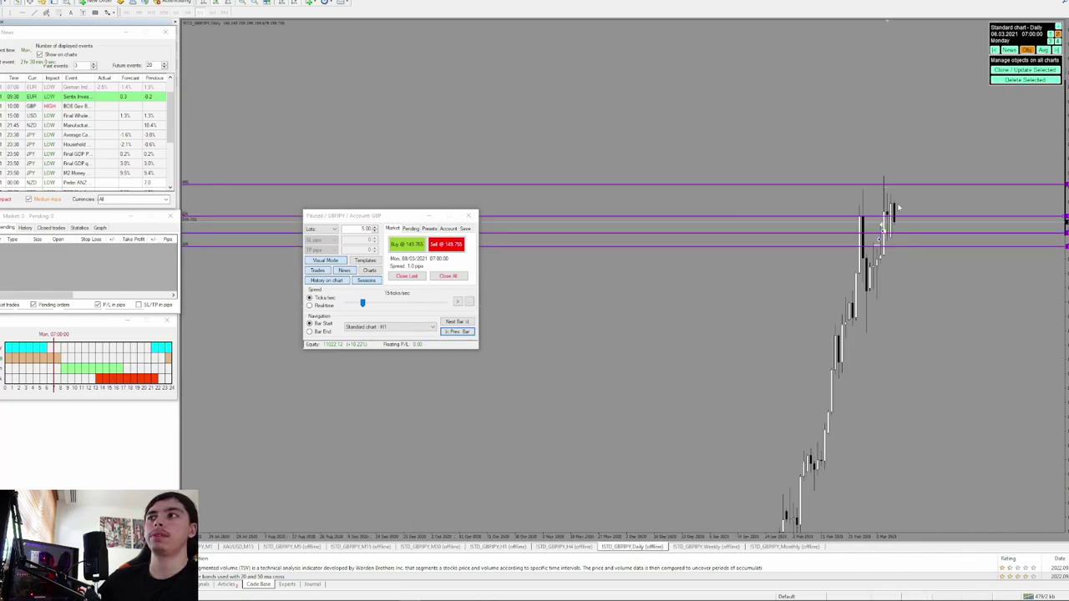
left_click(572, 546)
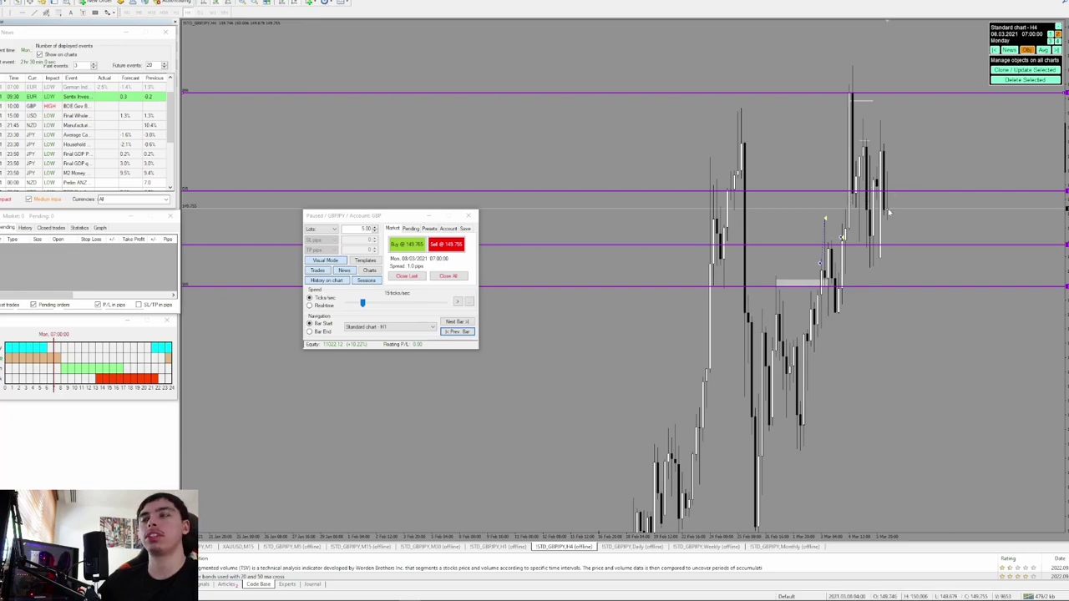
left_click(524, 544)
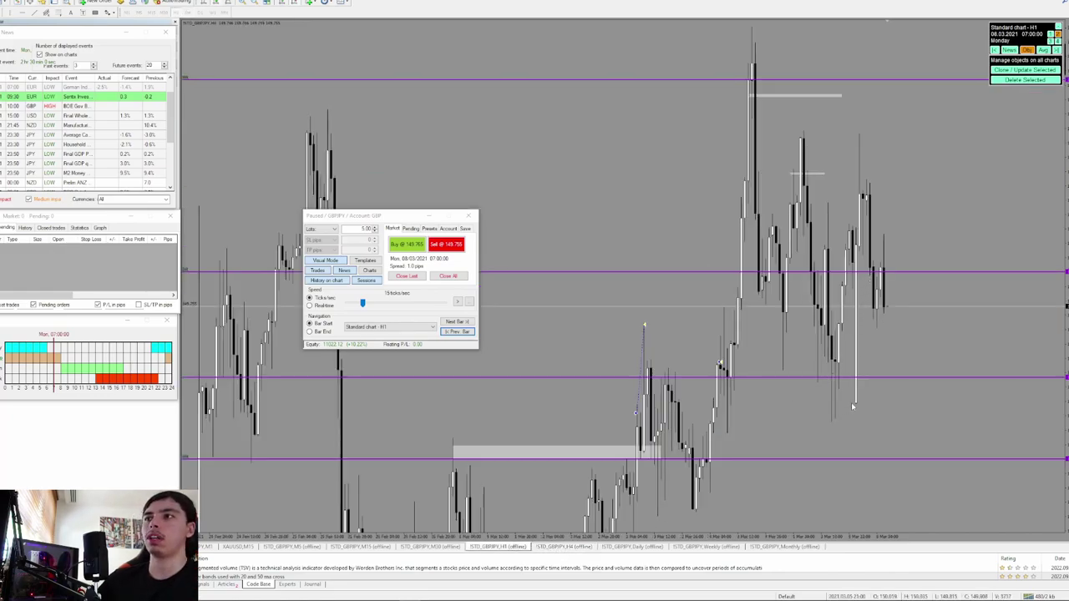
left_click_drag(945, 345, 896, 316)
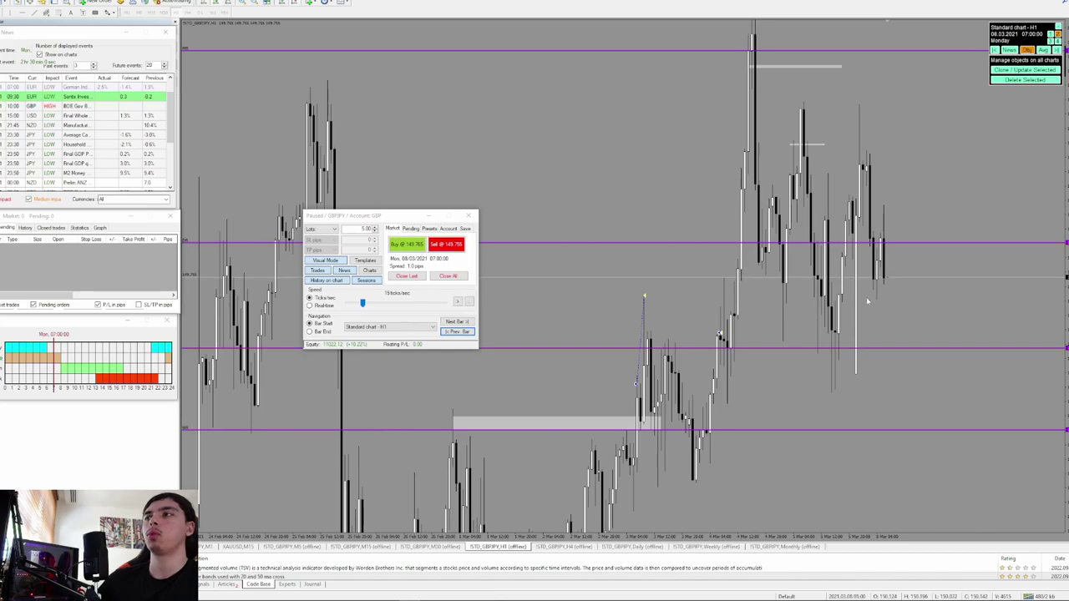
left_click(447, 549)
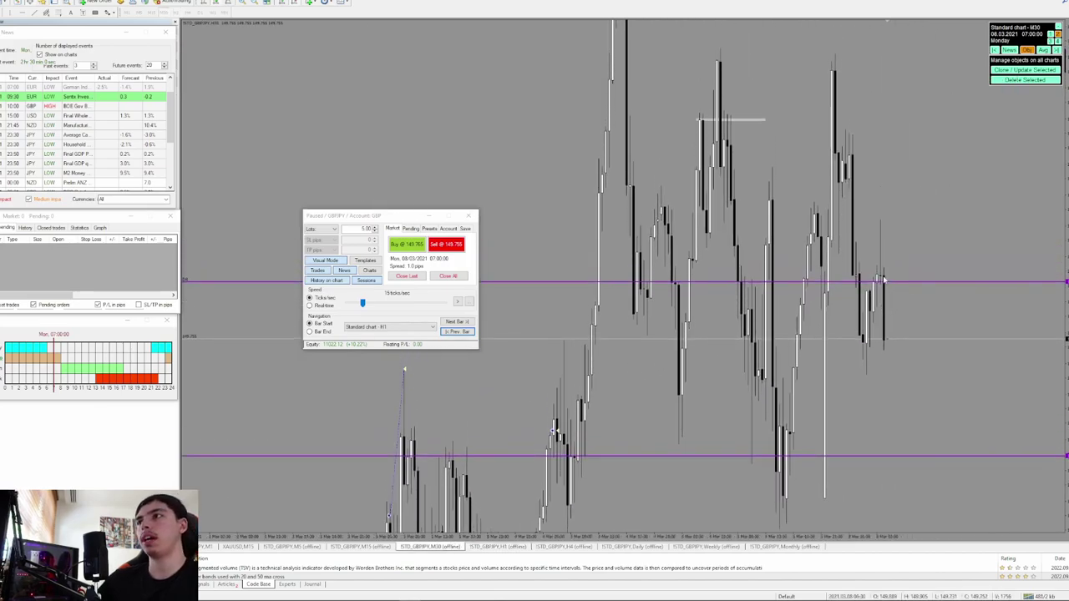
left_click_drag(742, 124, 987, 339)
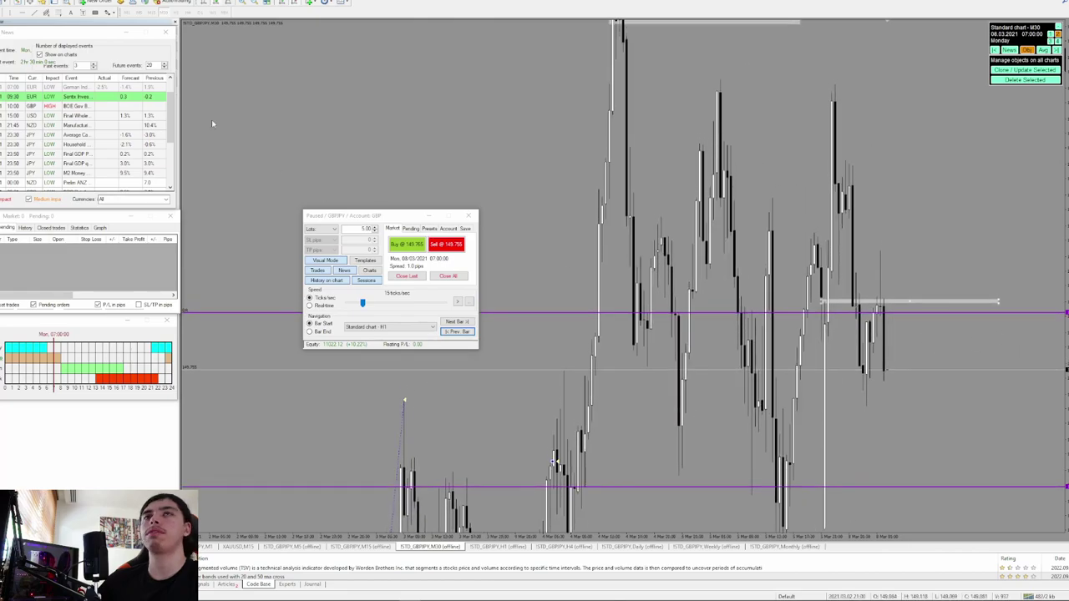
Step: Measure the distance from the relocated zone up to the most recent swing high on M30
middle_click(863, 311)
left_click_drag(896, 309, 835, 97)
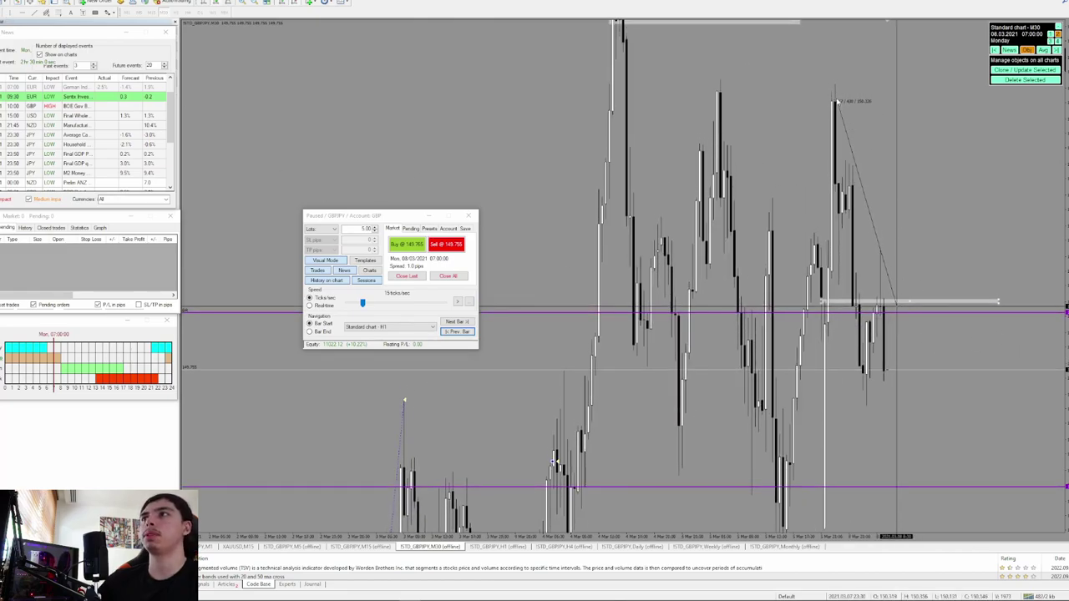
left_click_drag(899, 177, 899, 119)
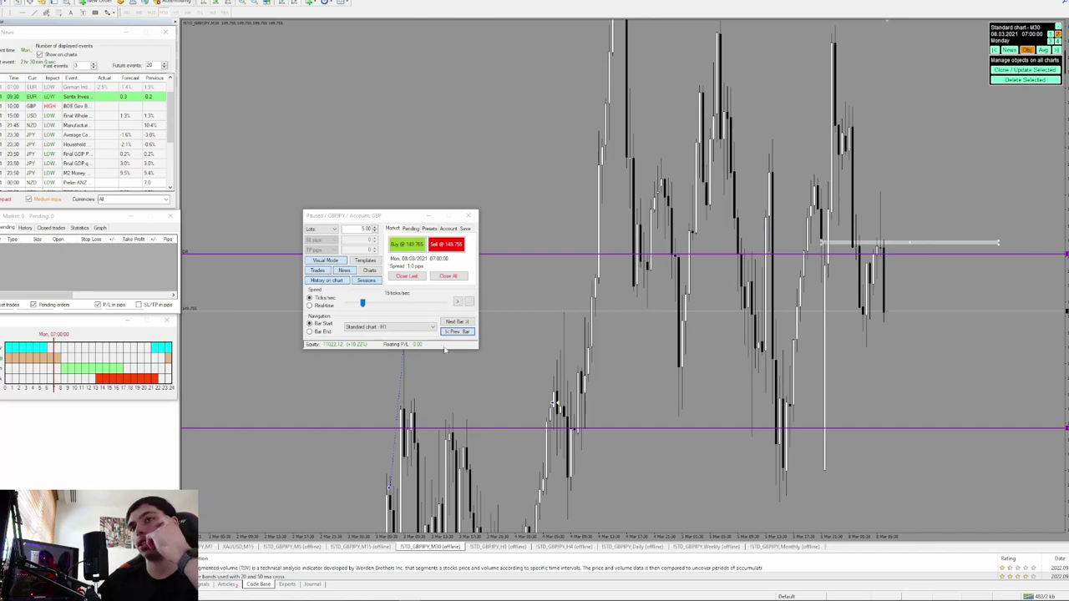
Step: Set bar navigation to M5 and advance the simulation to 8 March 08:00
left_click(409, 332)
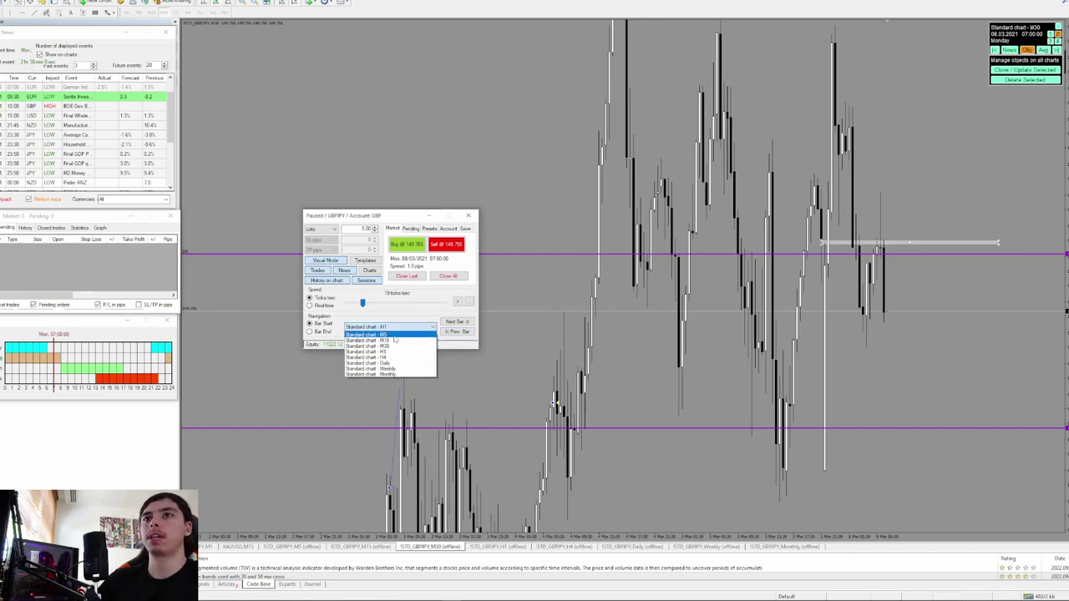
left_click(395, 344)
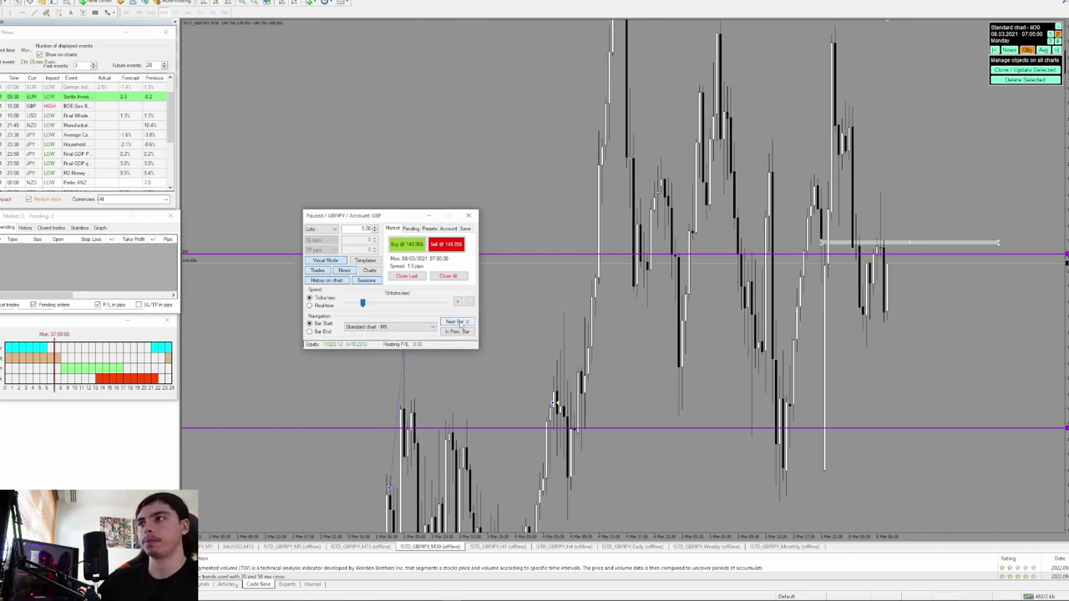
left_click(459, 323)
left_click(458, 323)
left_click(458, 323)
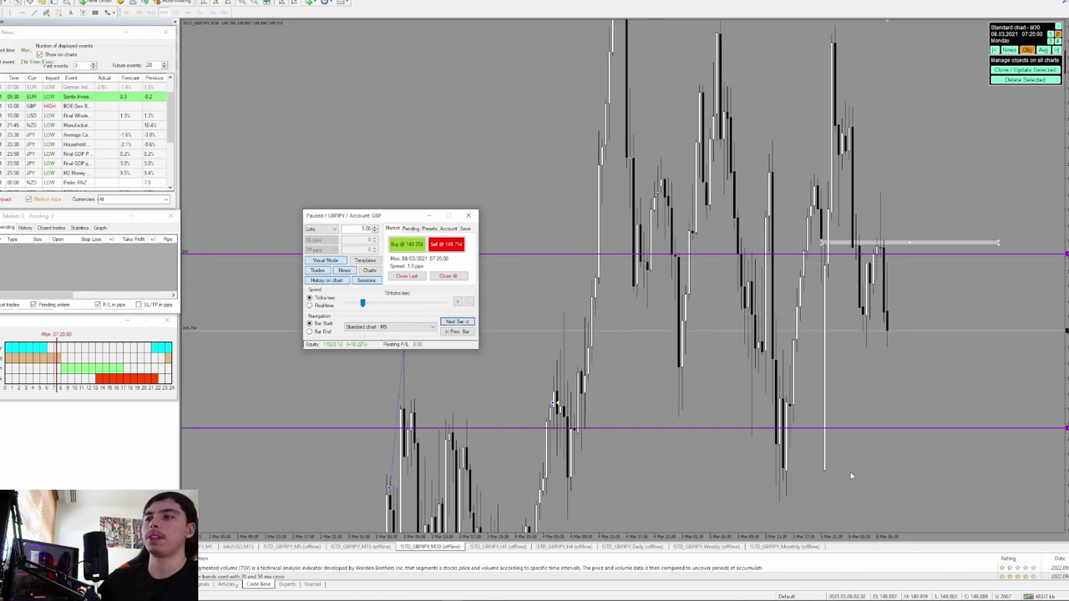
left_click(457, 322)
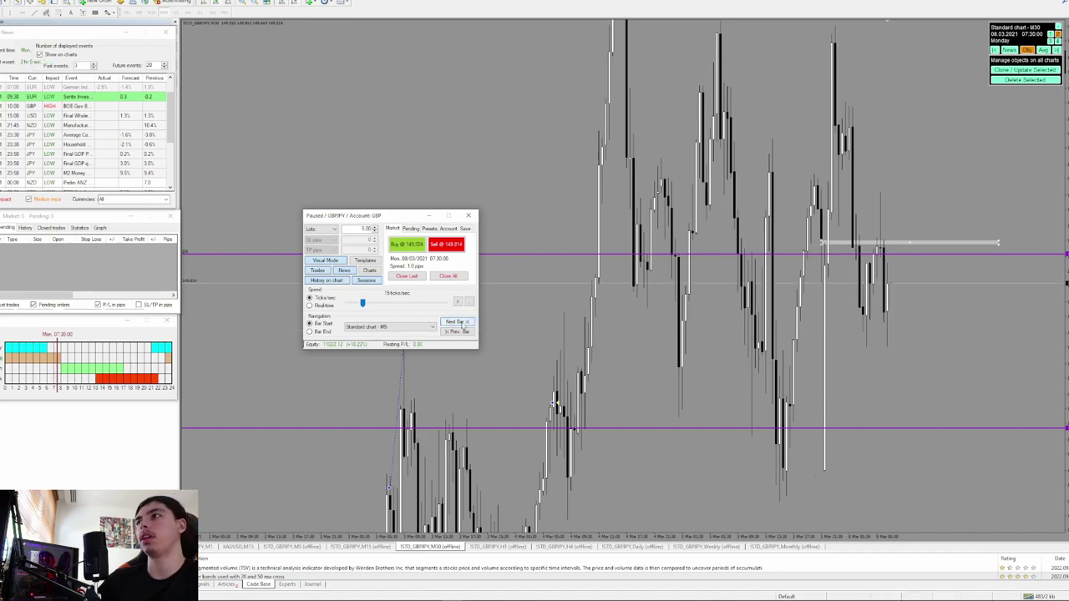
left_click(461, 323)
left_click(461, 323)
left_click(461, 323)
left_click(461, 323)
left_click(461, 323)
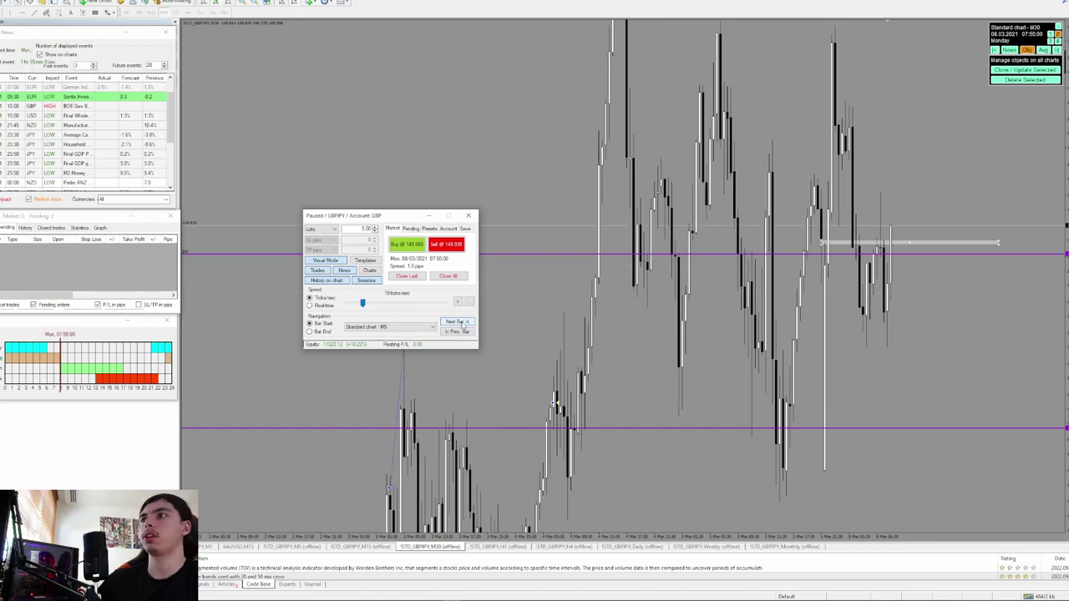
left_click(467, 323)
Step: Measure from price to the latest low, and open a 5.00-lot market buy with stop loss 149.726 and take profit at the previous swing high
left_click_drag(968, 272, 930, 232)
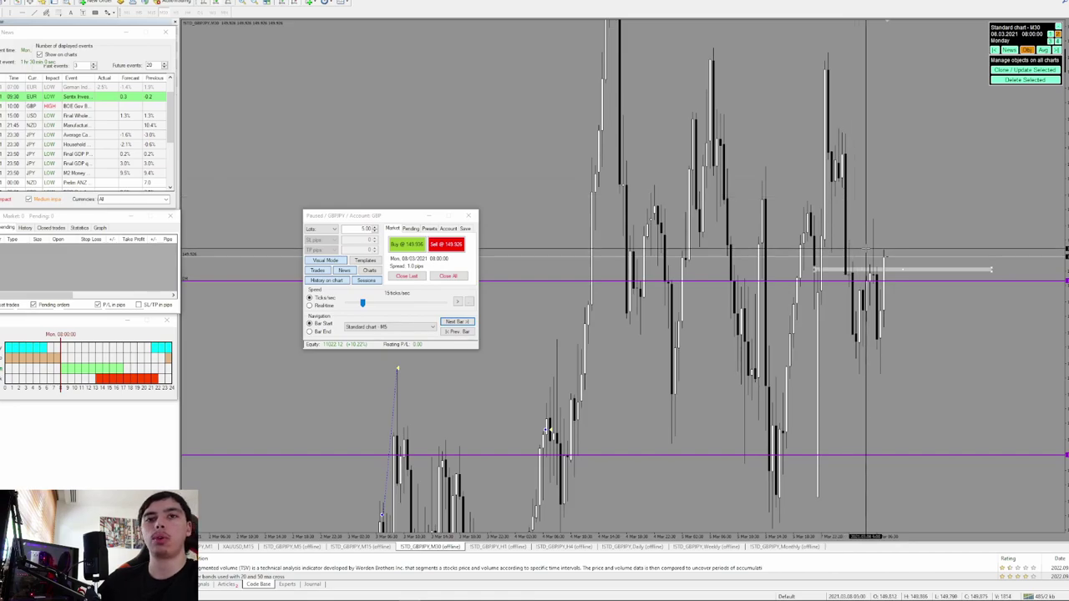
left_click_drag(905, 255, 880, 343)
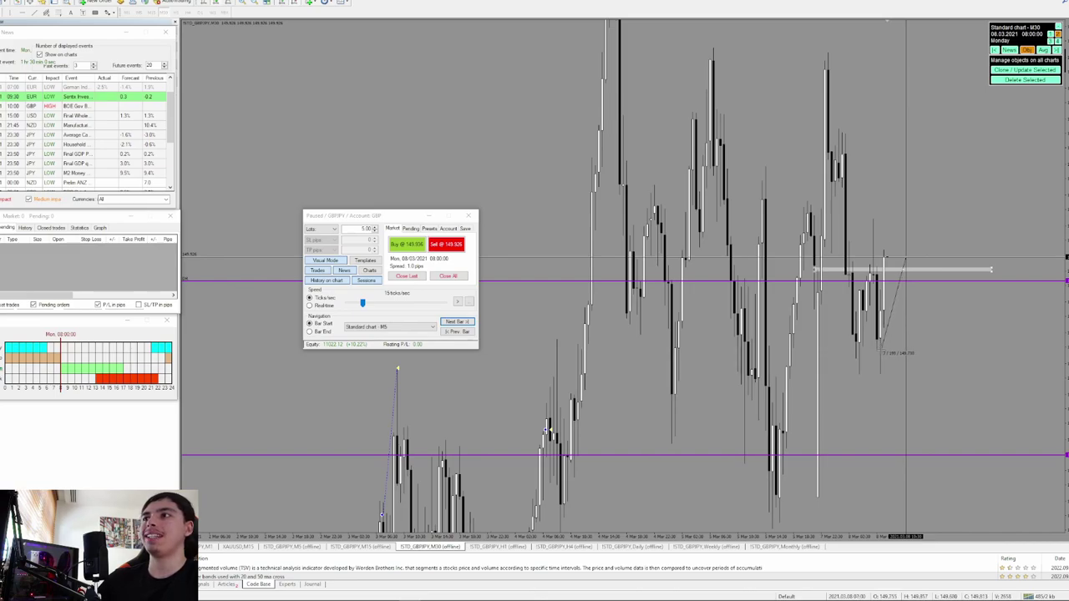
left_click_drag(881, 349, 880, 334)
left_click(407, 243)
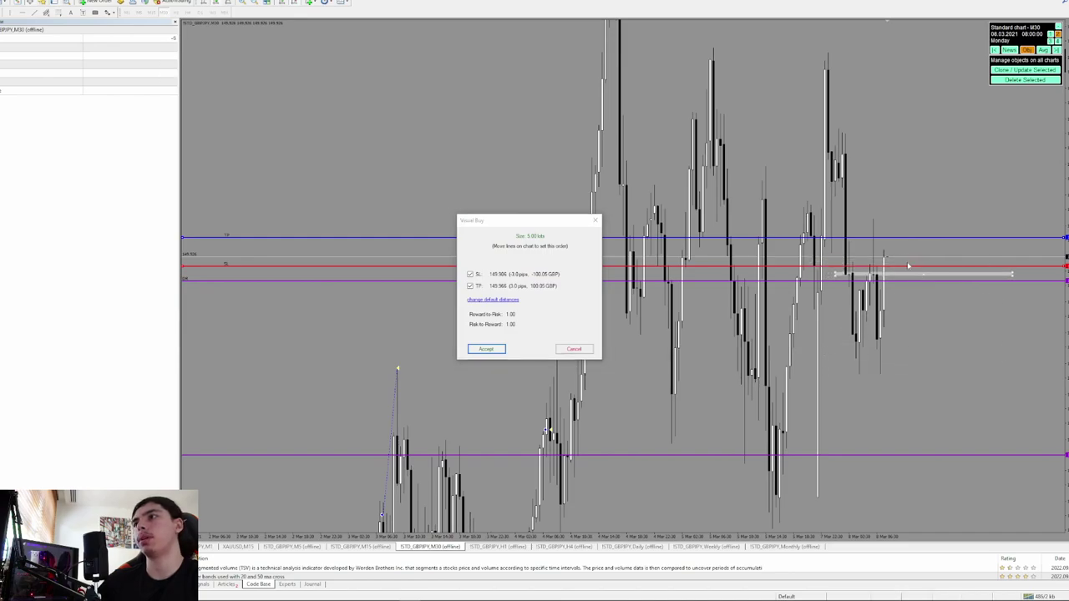
left_click_drag(897, 268, 891, 355)
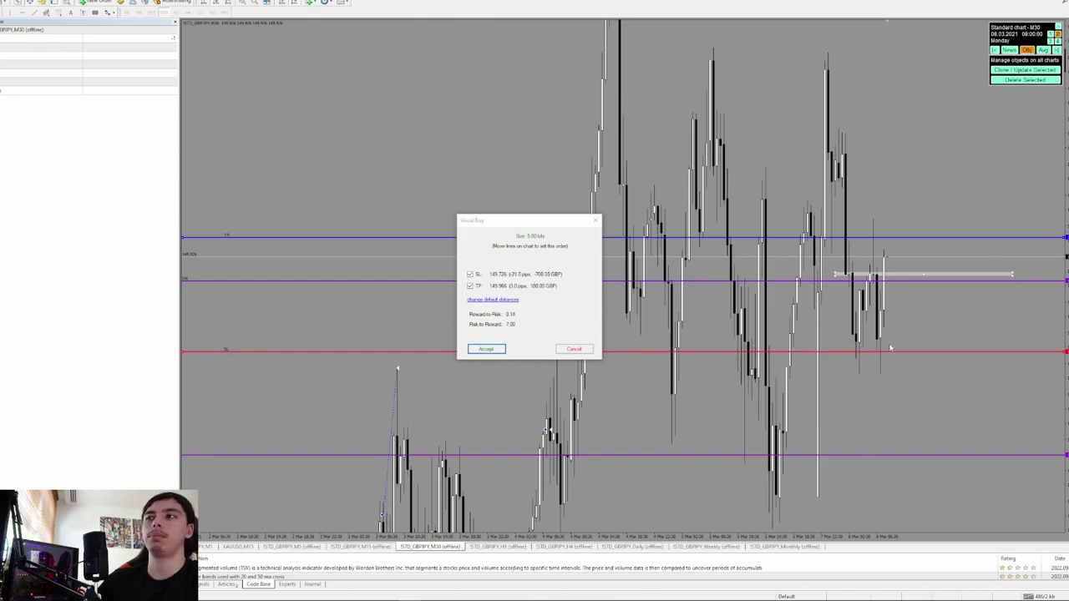
left_click_drag(898, 241, 899, 69)
left_click(501, 348)
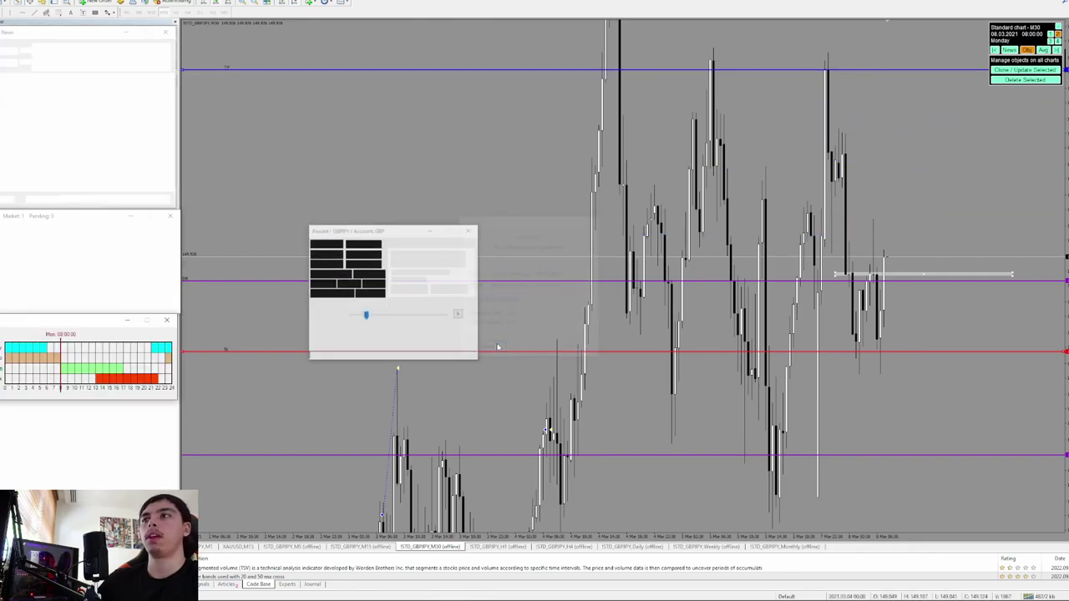
Step: Run the simulation to 08:01:15, pause it, and move the buy trade's stop loss to breakeven
left_click(457, 303)
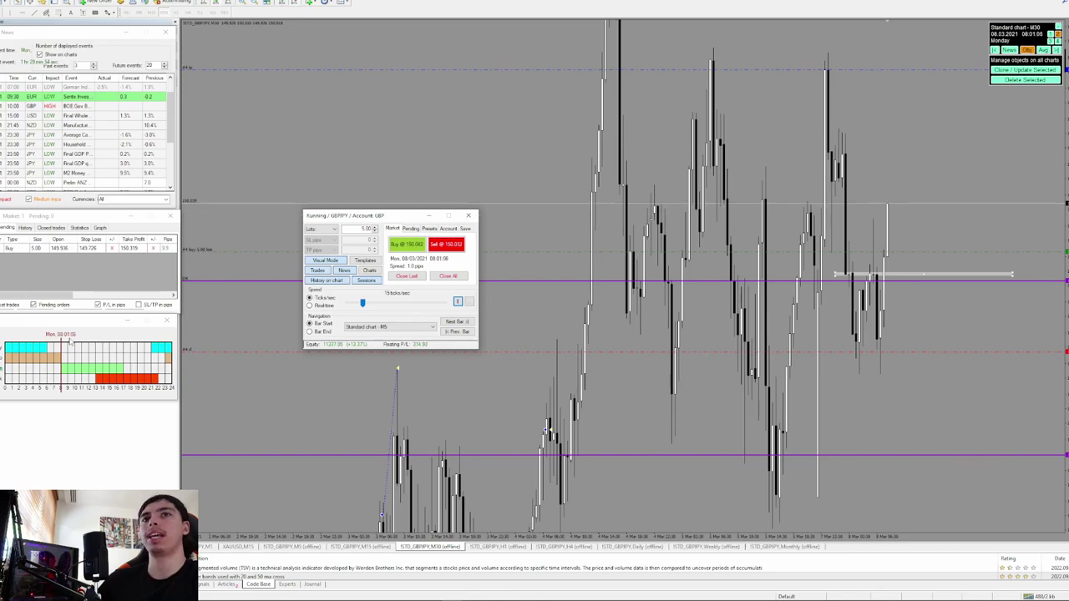
left_click(457, 302)
left_click_drag(46, 295, 94, 295)
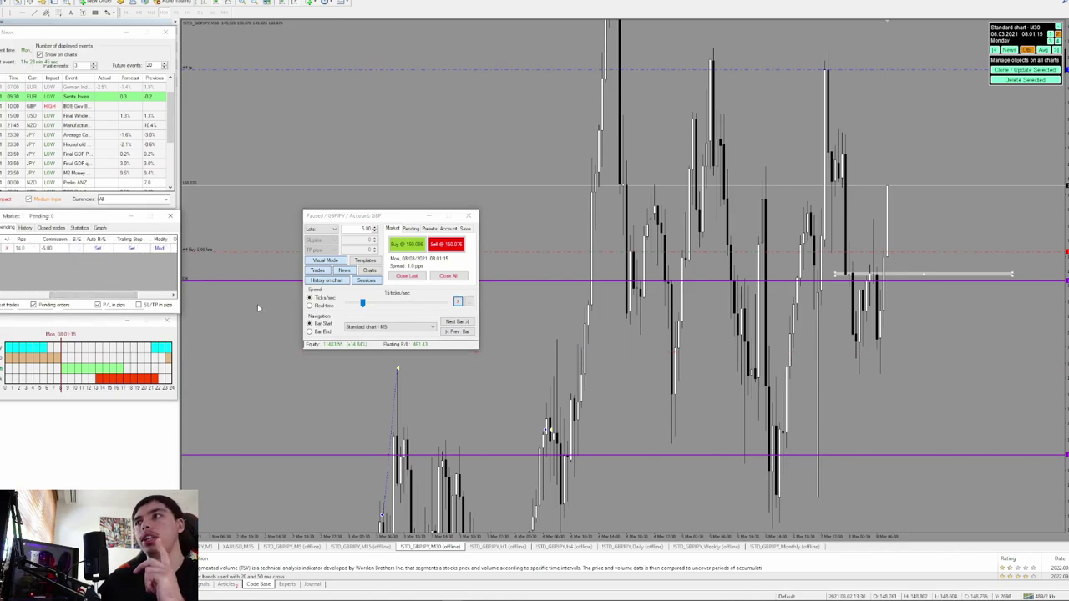
Step: Resume the simulation, close the buy trade, and pause at 08:02:29
left_click(458, 301)
left_click_drag(79, 295, 33, 295)
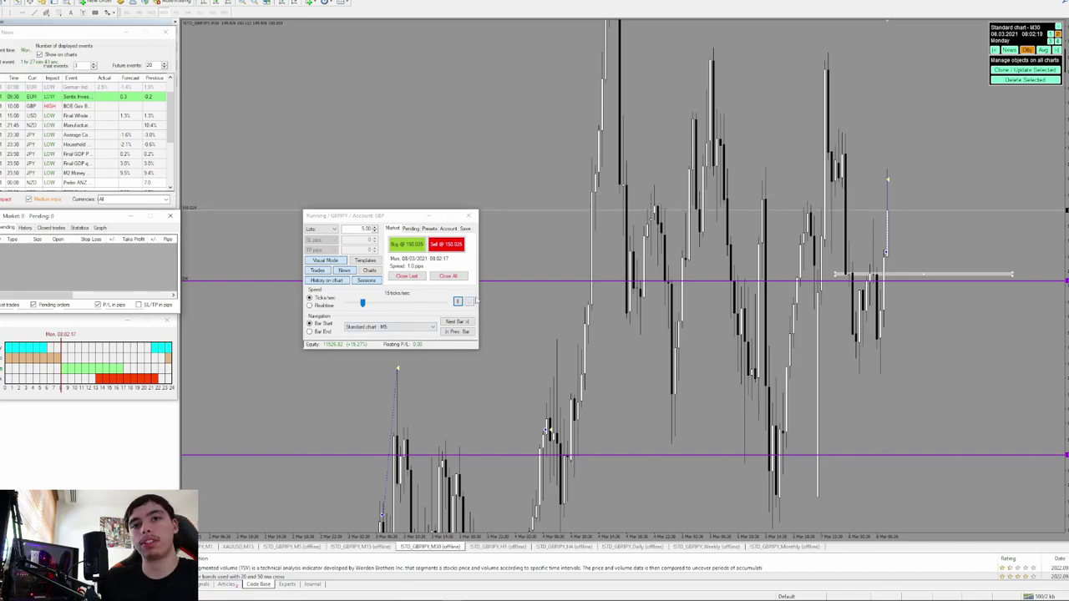
left_click(457, 302)
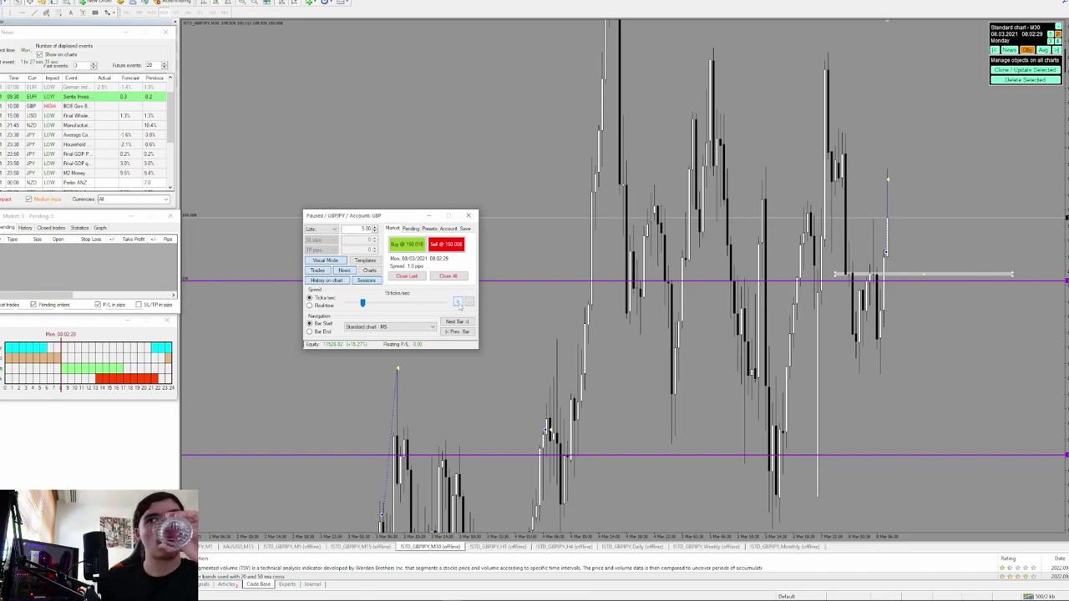
Step: Resume the simulation and advance it in M5 bars to 8 March 10:00
left_click(457, 302)
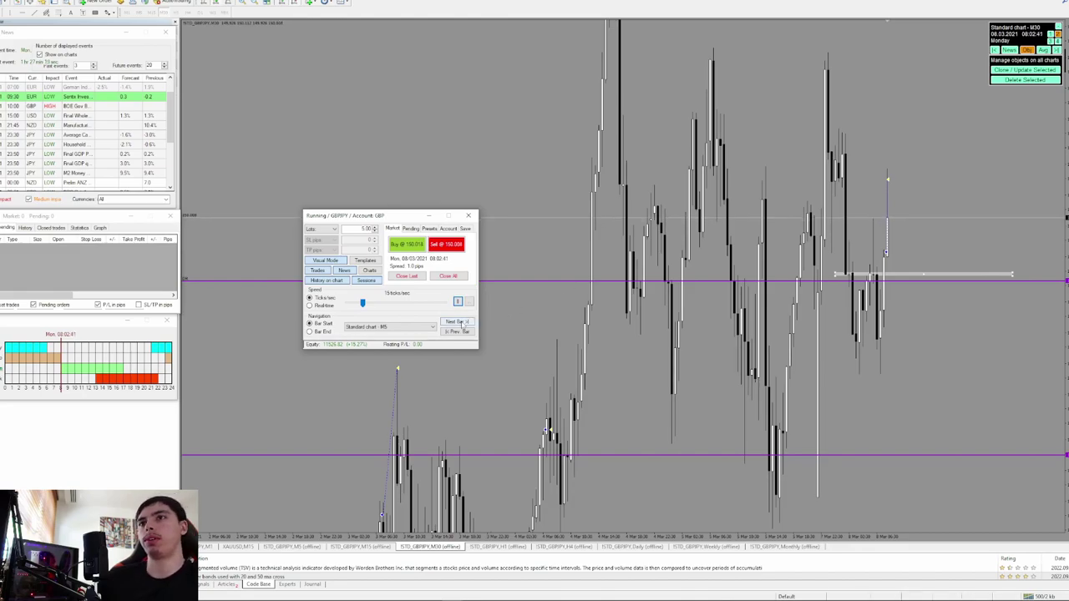
left_click(462, 323)
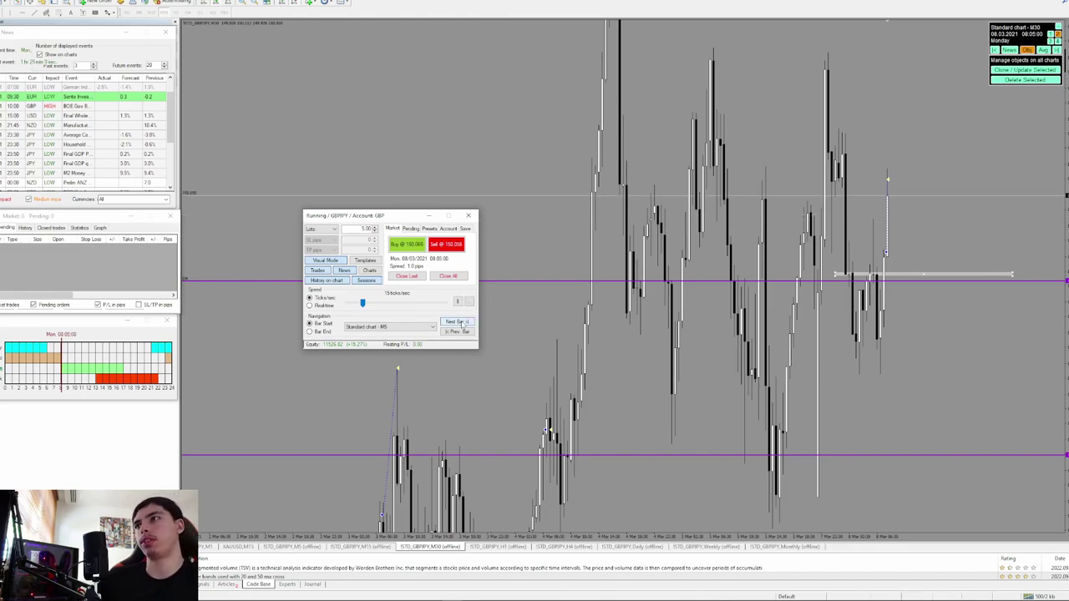
left_click(463, 324)
left_click(464, 322)
left_click(465, 322)
left_click(466, 322)
left_click(467, 322)
left_click(467, 323)
left_click(467, 323)
left_click(467, 323)
left_click(467, 323)
left_click(466, 322)
left_click(466, 322)
left_click(467, 323)
left_click(466, 322)
left_click(467, 323)
left_click(467, 323)
left_click(467, 322)
left_click(467, 322)
left_click(467, 322)
left_click(467, 322)
left_click(467, 322)
left_click(467, 323)
left_click(467, 322)
left_click(467, 322)
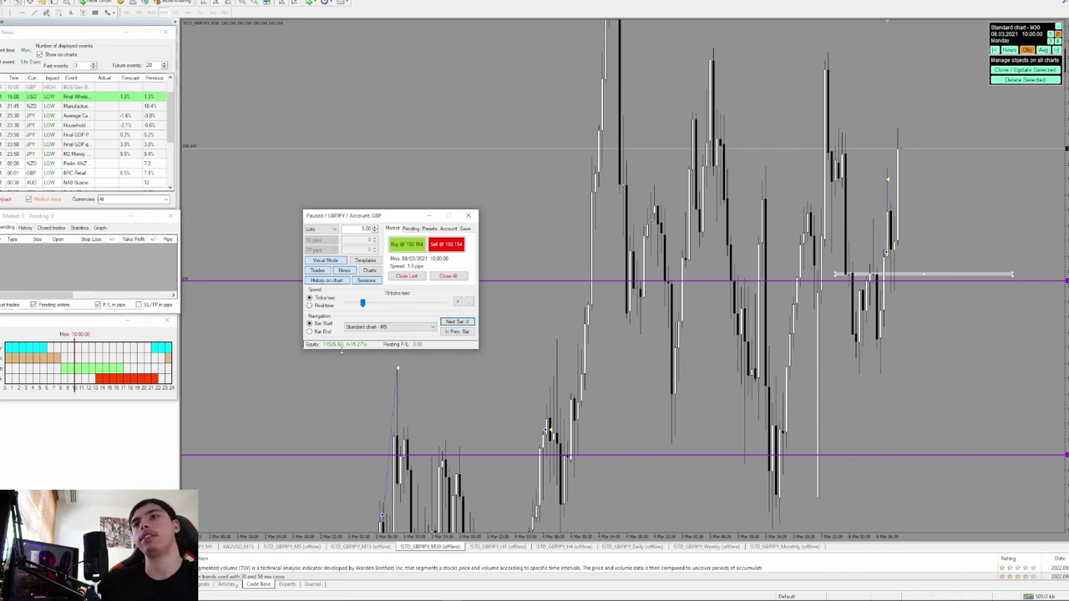
Step: Set bar navigation to H1 and advance the simulation to 9 March 07:00
left_click(393, 326)
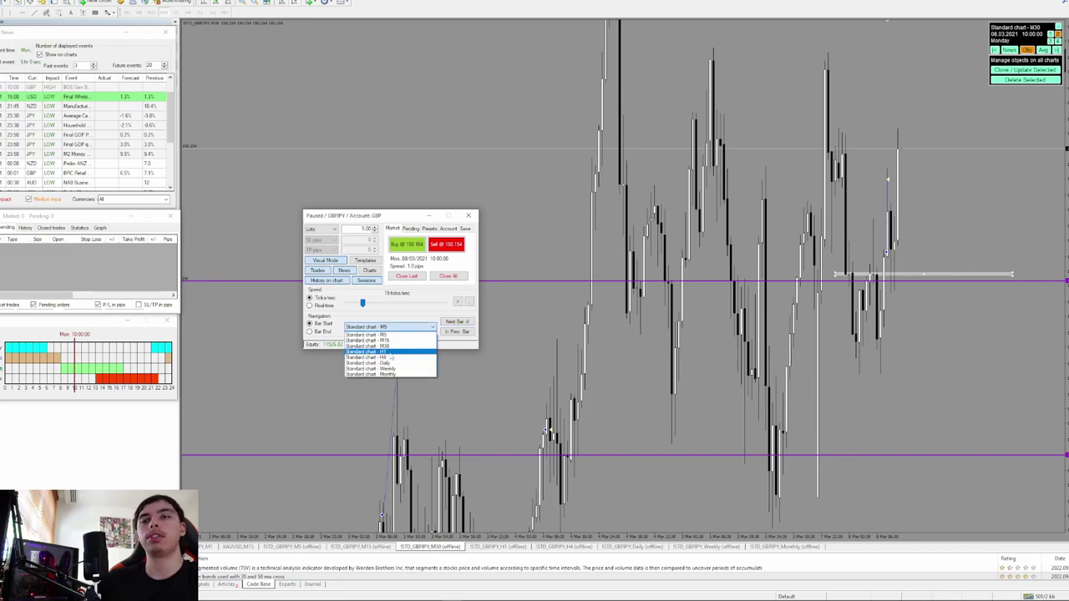
left_click(390, 352)
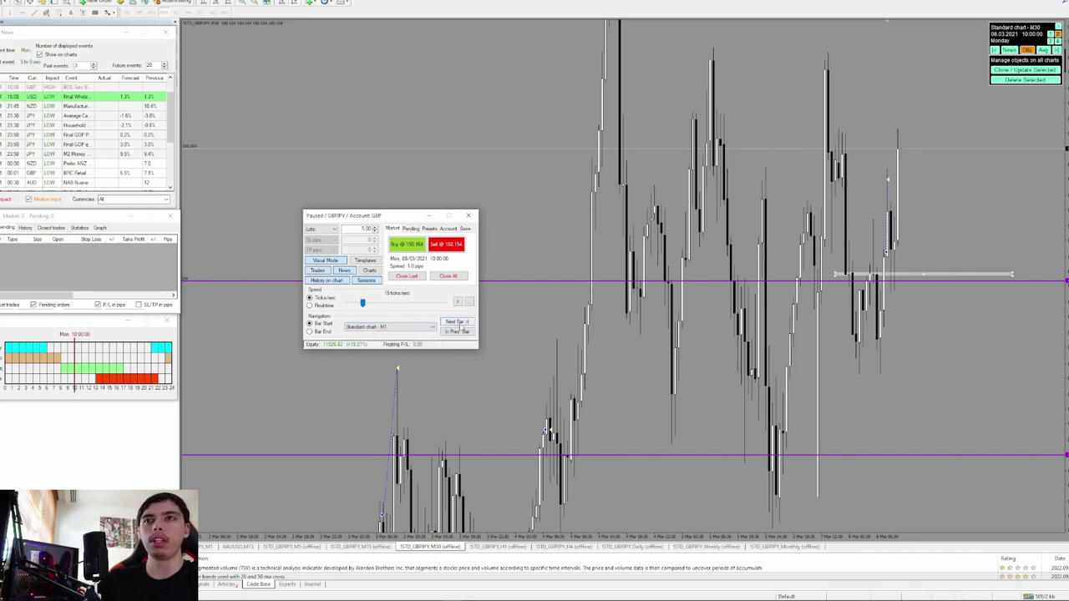
left_click(456, 323)
left_click(457, 323)
left_click(457, 322)
left_click(457, 322)
left_click(456, 322)
left_click(456, 322)
left_click(457, 322)
left_click(457, 322)
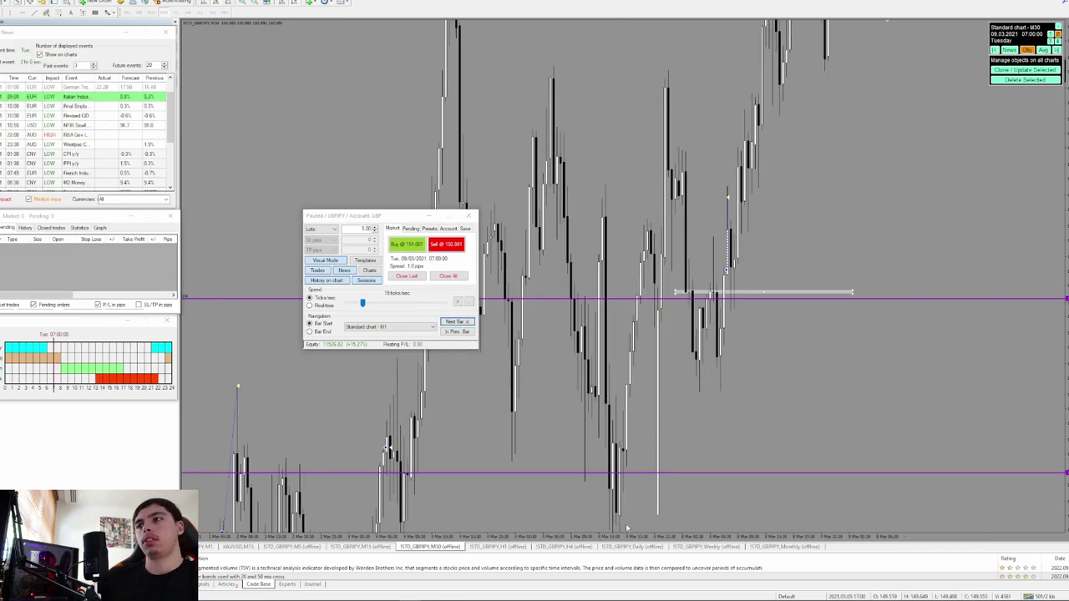
Step: Examine the Daily, H4 and H1 charts and earlier H4 price history, and add a horizontal level well above the current price
left_click(632, 547)
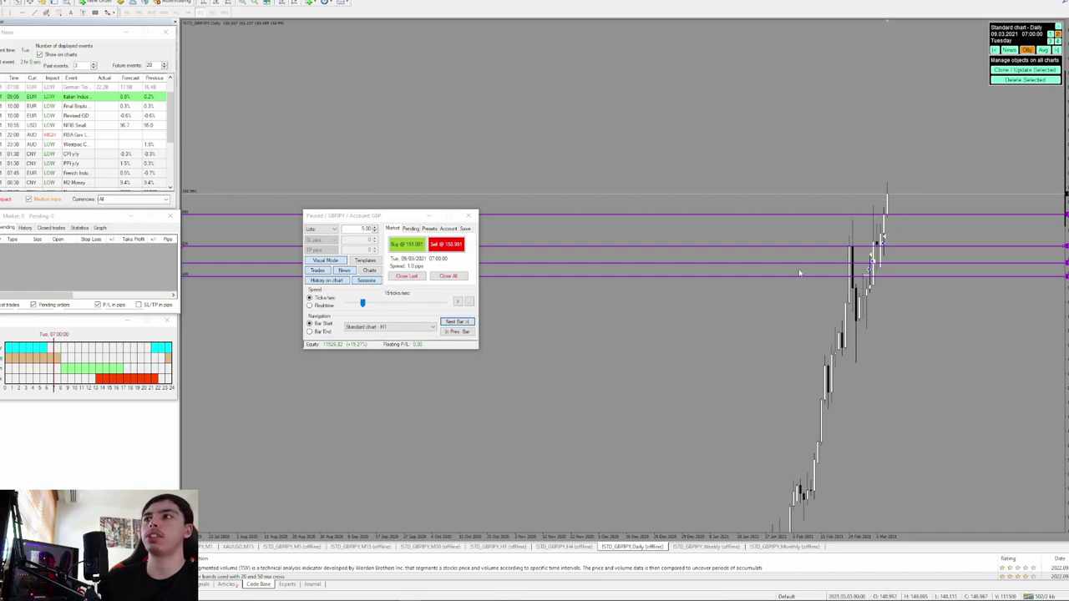
left_click(564, 546)
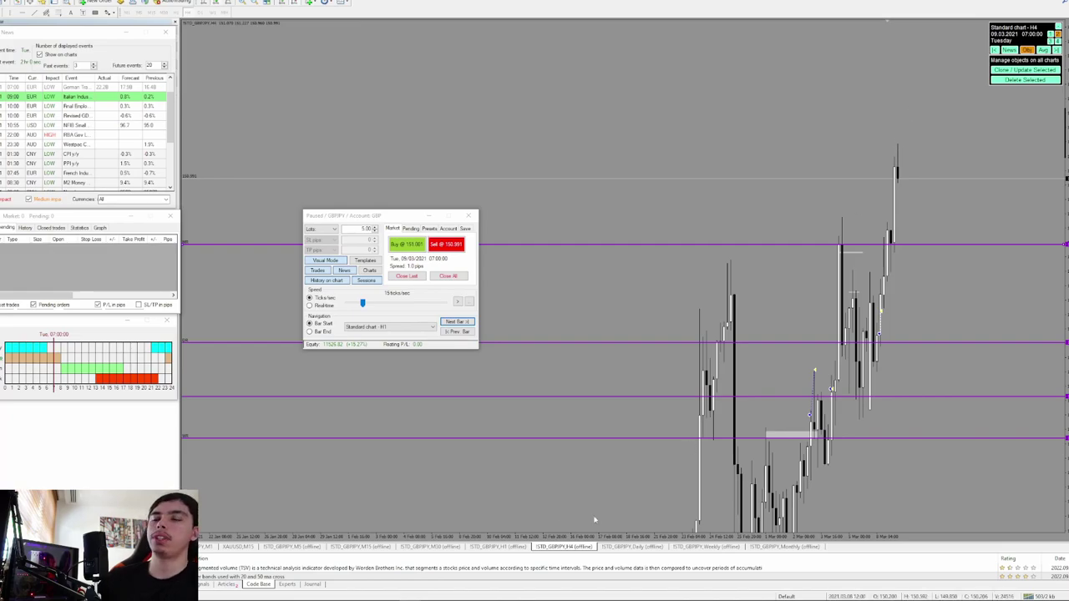
left_click(499, 547)
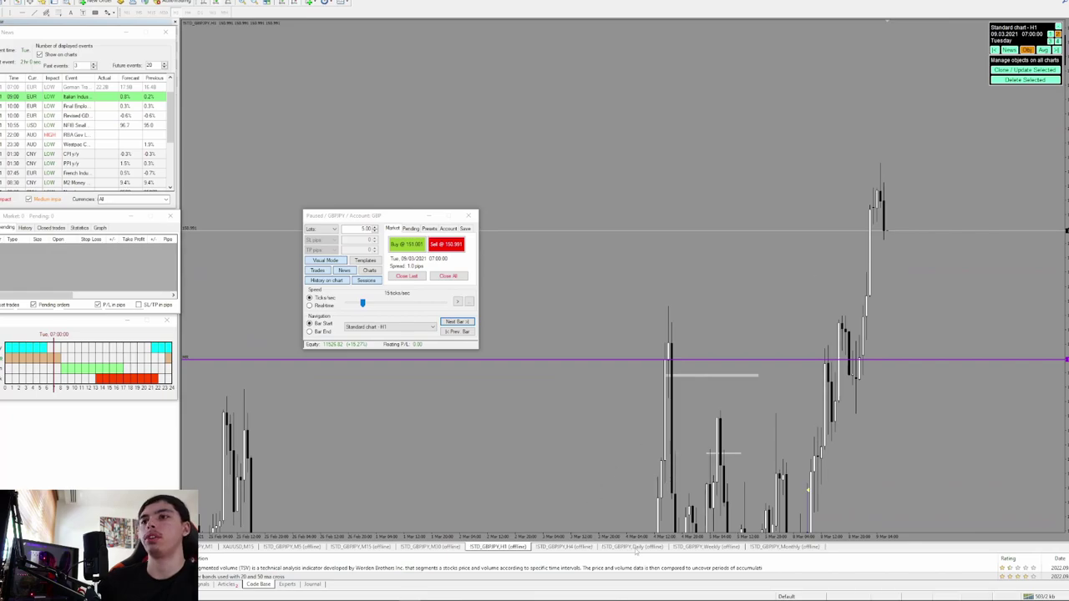
left_click(564, 547)
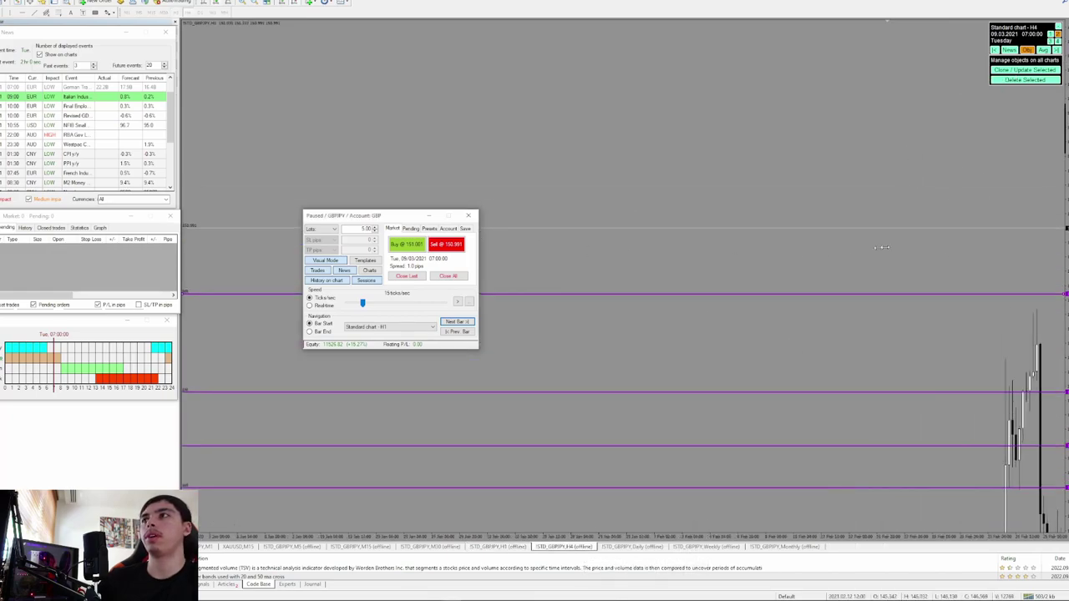
left_click_drag(895, 211, 478, 212)
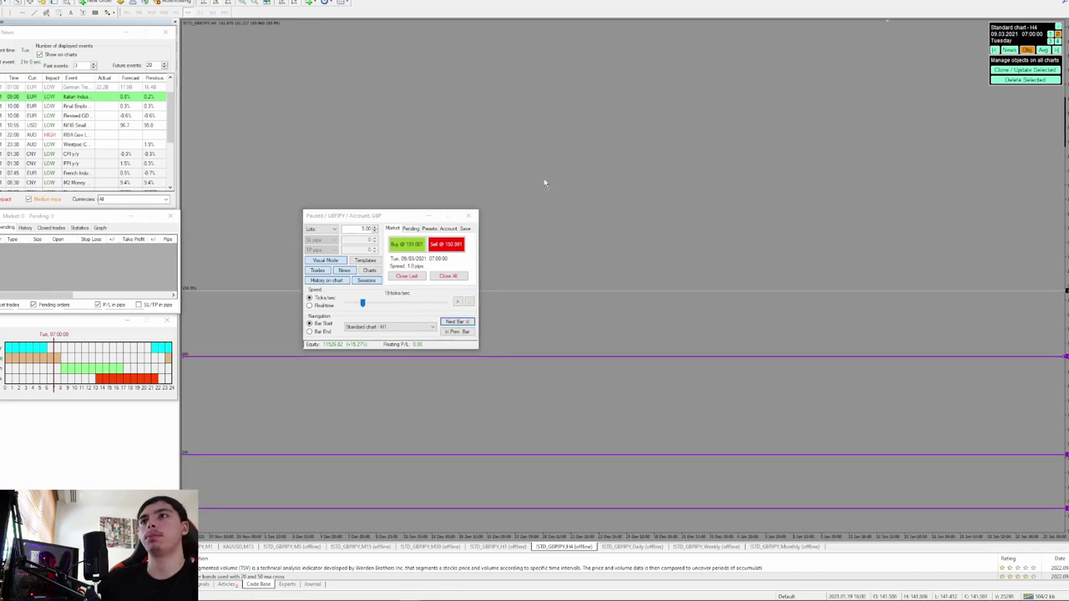
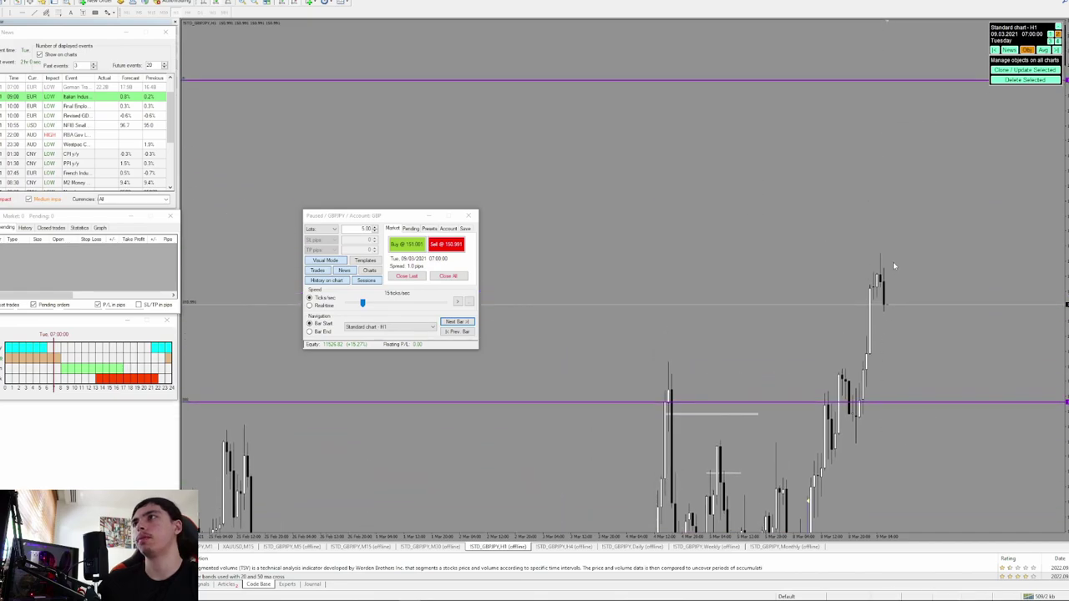
left_click_drag(712, 413, 712, 415)
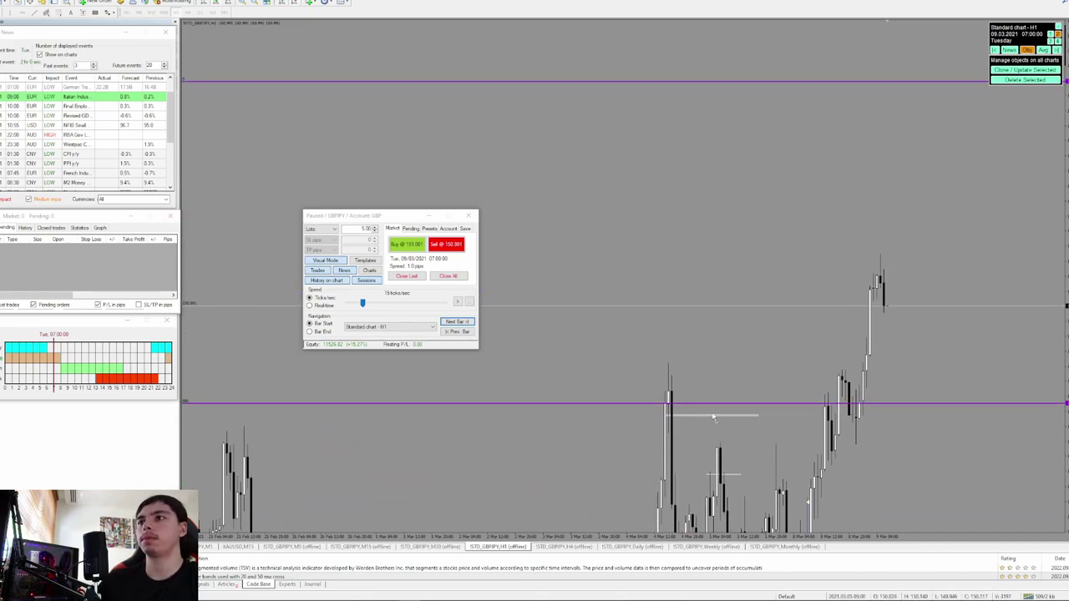
Step: Move the short white level on the H1 chart up to the latest swing's candle-body highs and check it on the M30 chart
left_click_drag(934, 291, 920, 274)
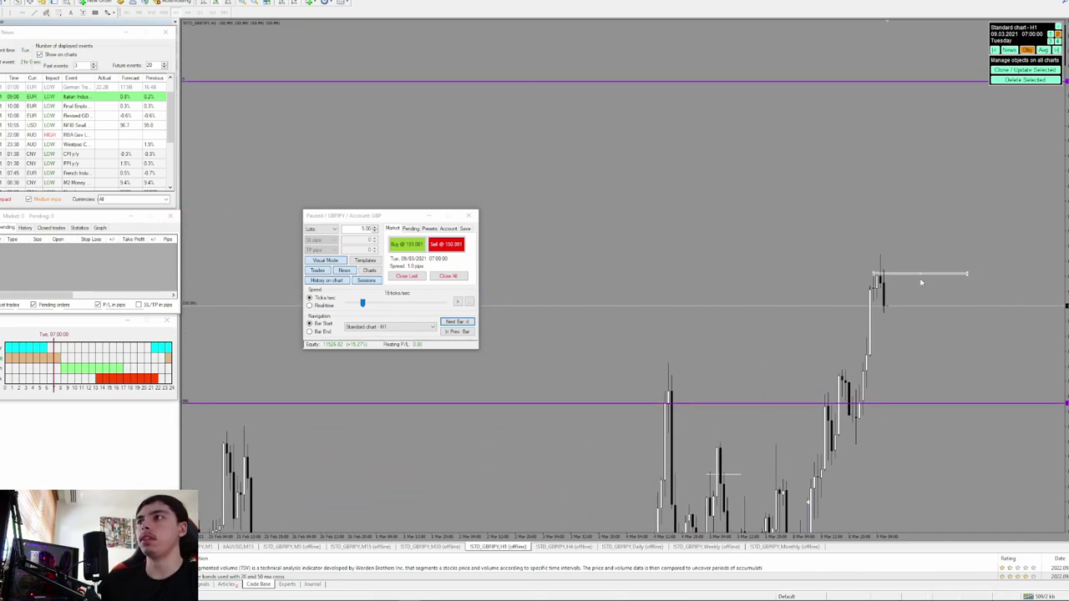
left_click_drag(1002, 191, 1002, 151)
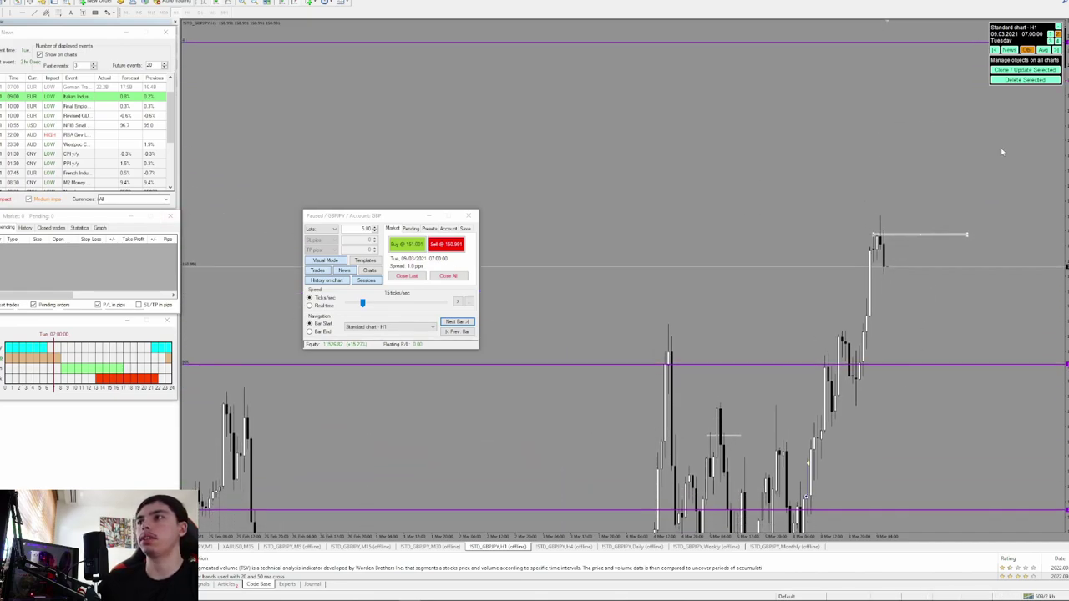
left_click(430, 547)
left_click_drag(921, 140, 756, 408)
left_click_drag(916, 106, 916, 311)
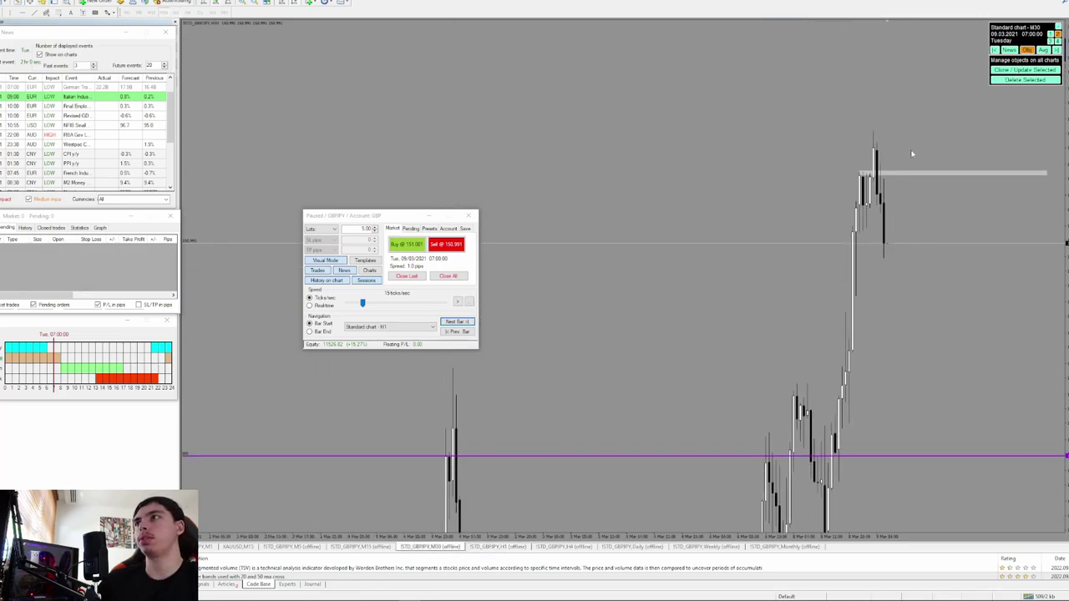
Step: Set bar navigation to M5 and advance the simulation to 9 March 07:15 on the M15 chart
left_click(422, 326)
left_click(392, 338)
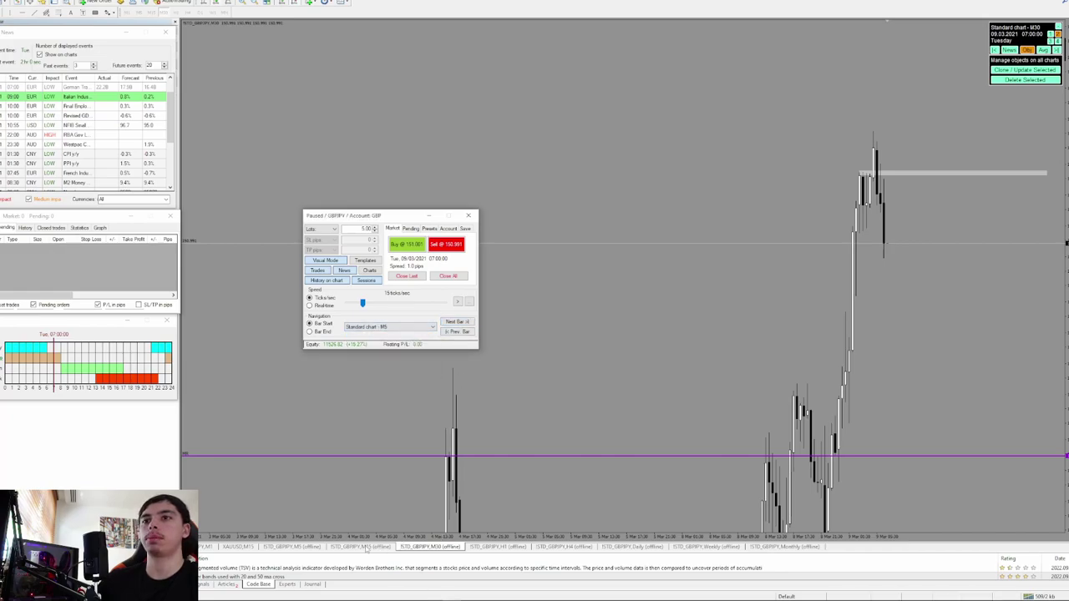
left_click(363, 547)
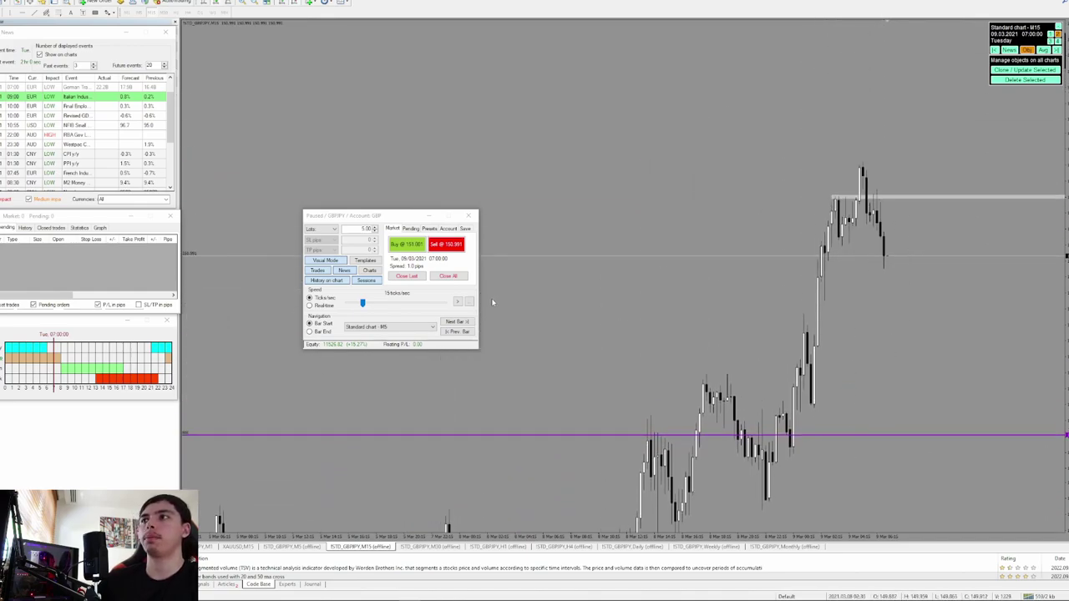
left_click(457, 322)
left_click(465, 325)
left_click(466, 325)
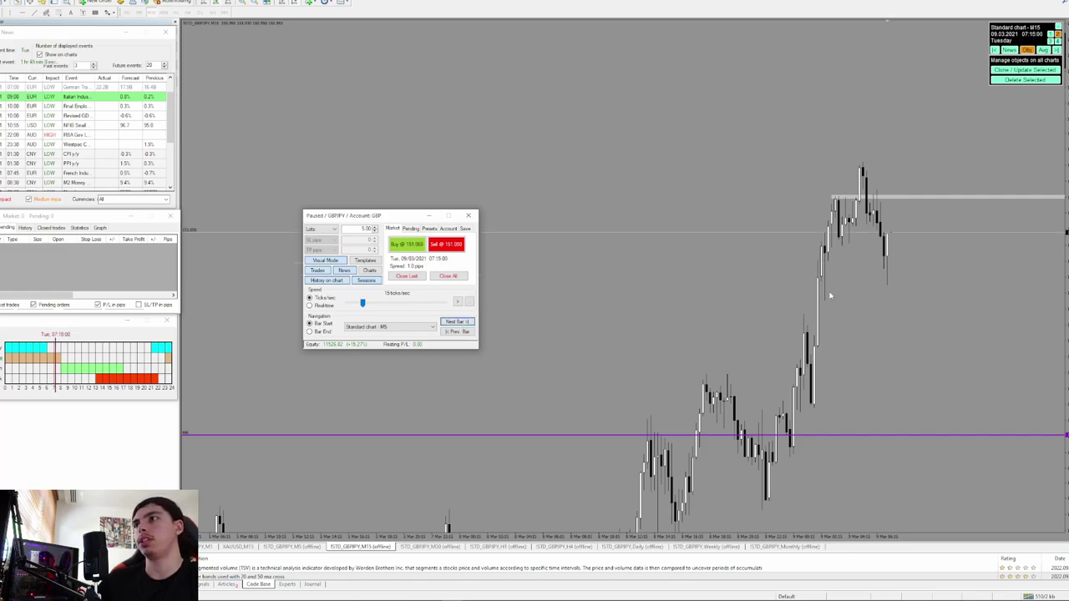
Step: Compare the M30 and M15 charts, and advance the simulation one M5 bar to 07:20
left_click(444, 547)
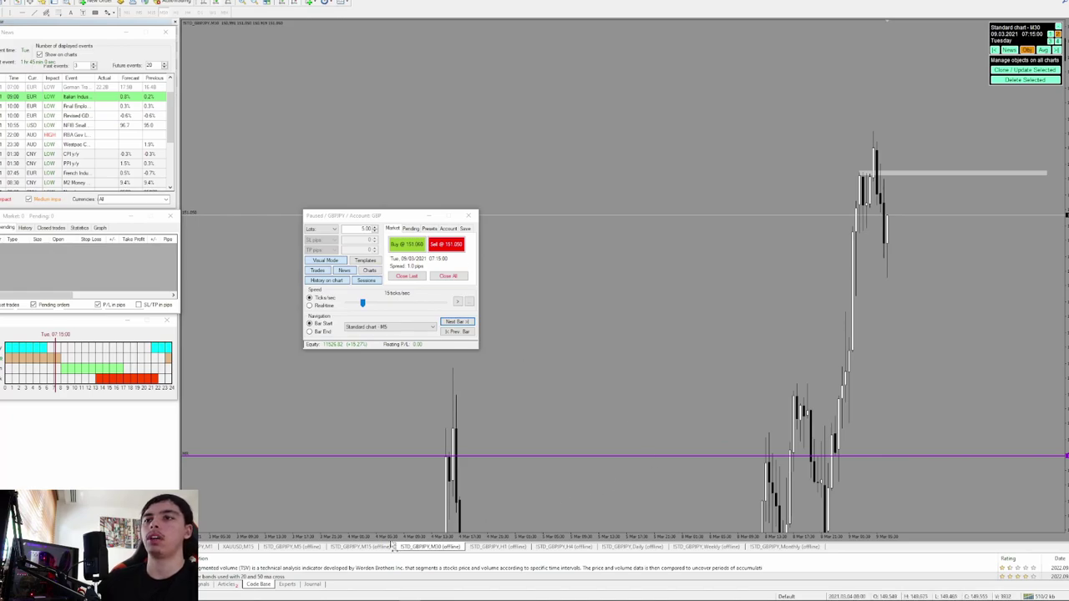
left_click(368, 547)
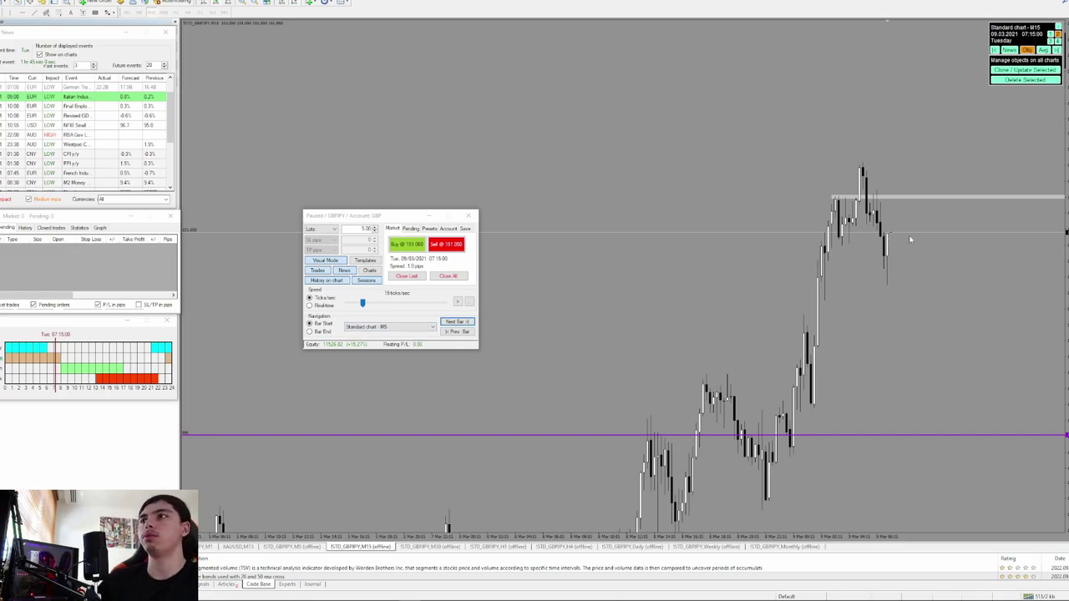
left_click(456, 324)
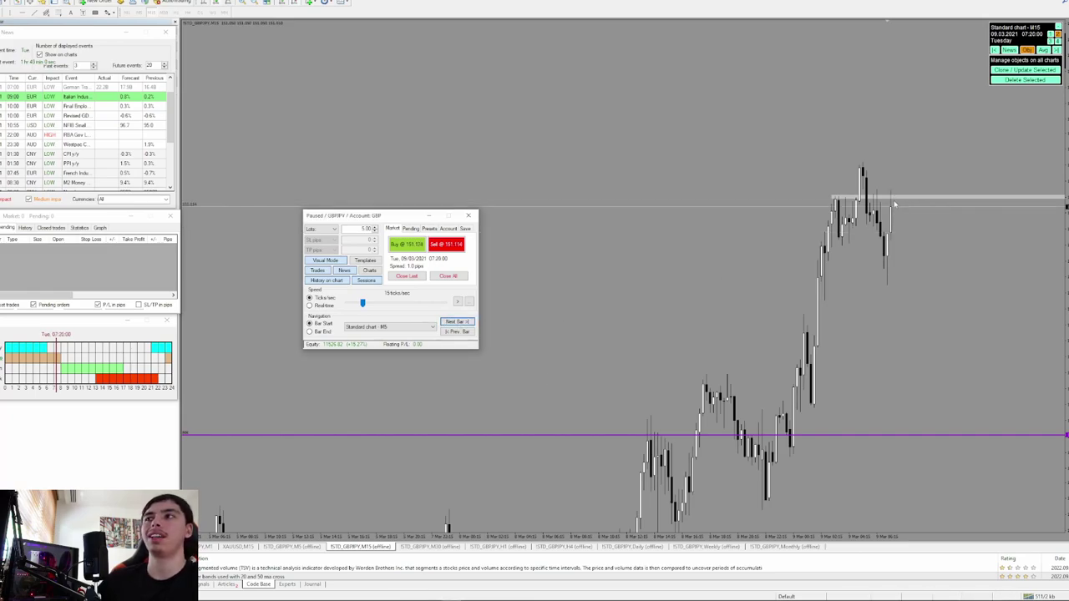
Step: Measure the distances from the current price to the recent highs and lows on the M15 and M30 charts
left_click(2, 12)
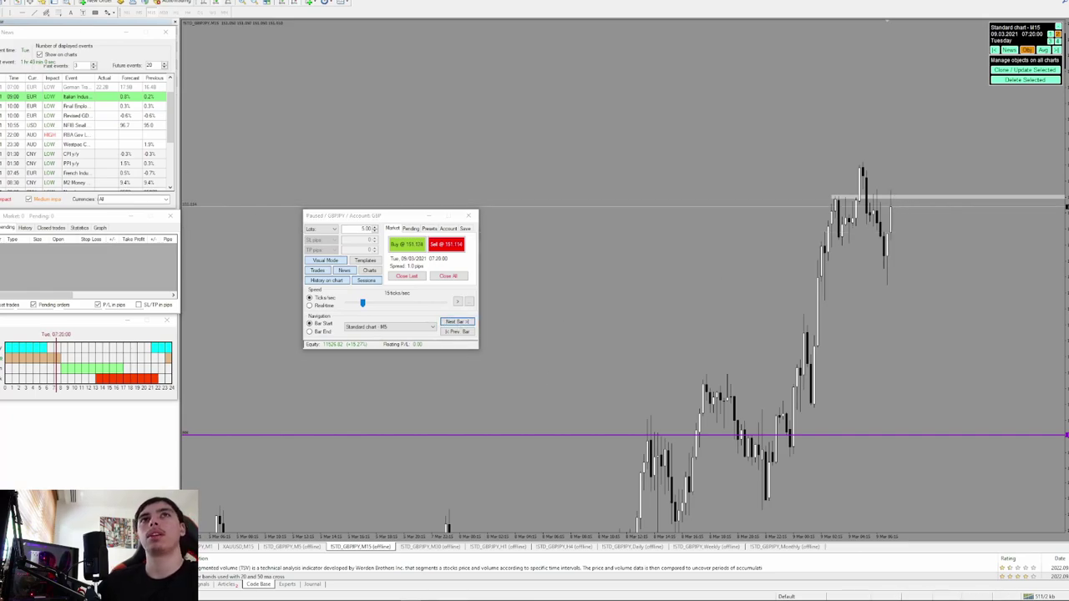
left_click_drag(948, 232, 888, 190)
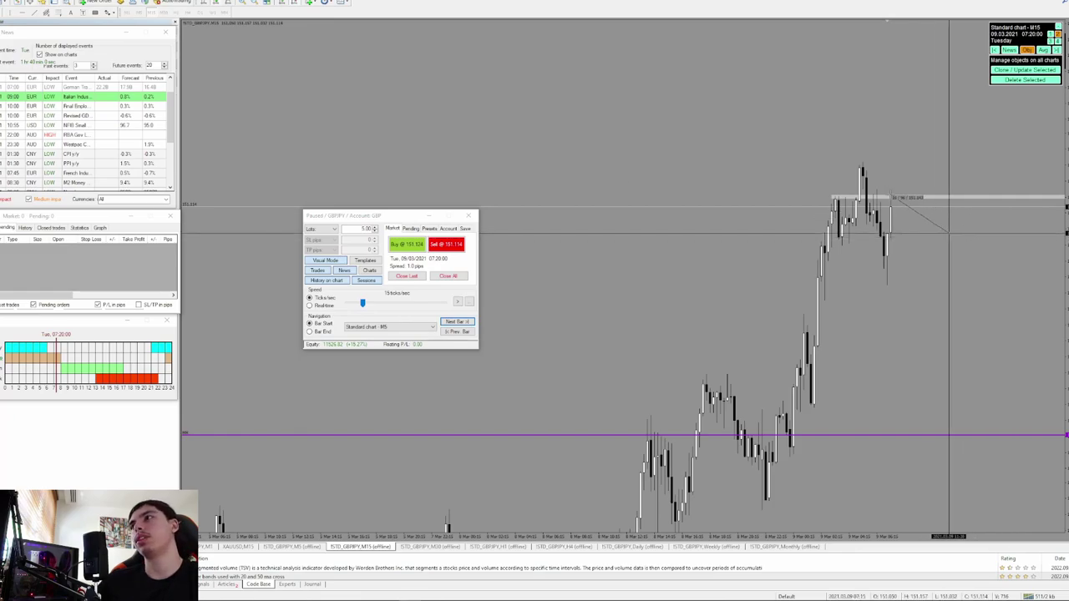
left_click_drag(866, 156, 871, 167)
left_click_drag(942, 247, 869, 292)
left_click(438, 547)
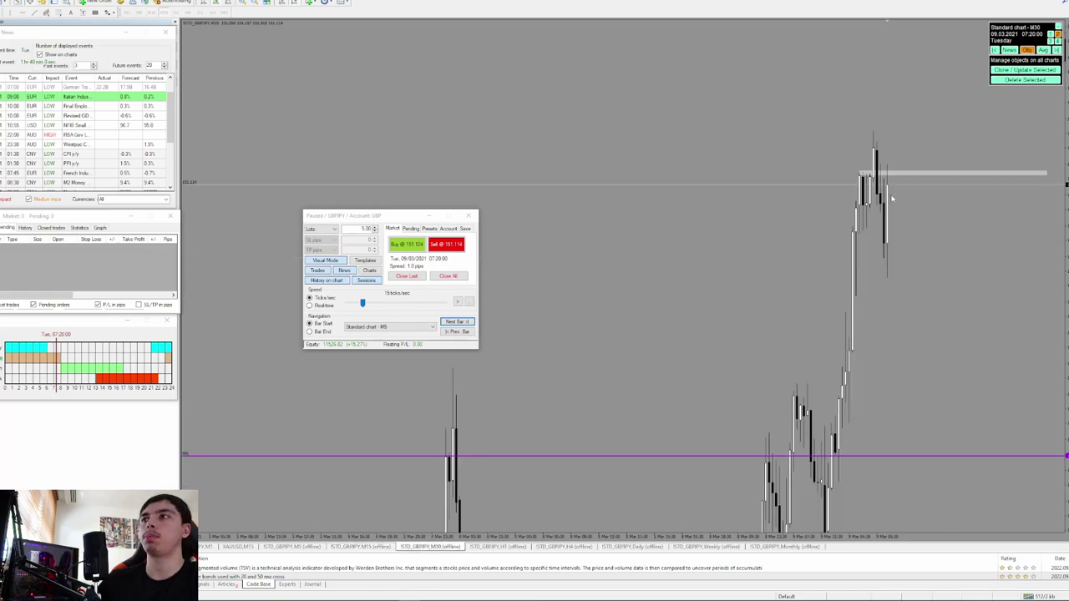
left_click_drag(902, 219, 900, 313)
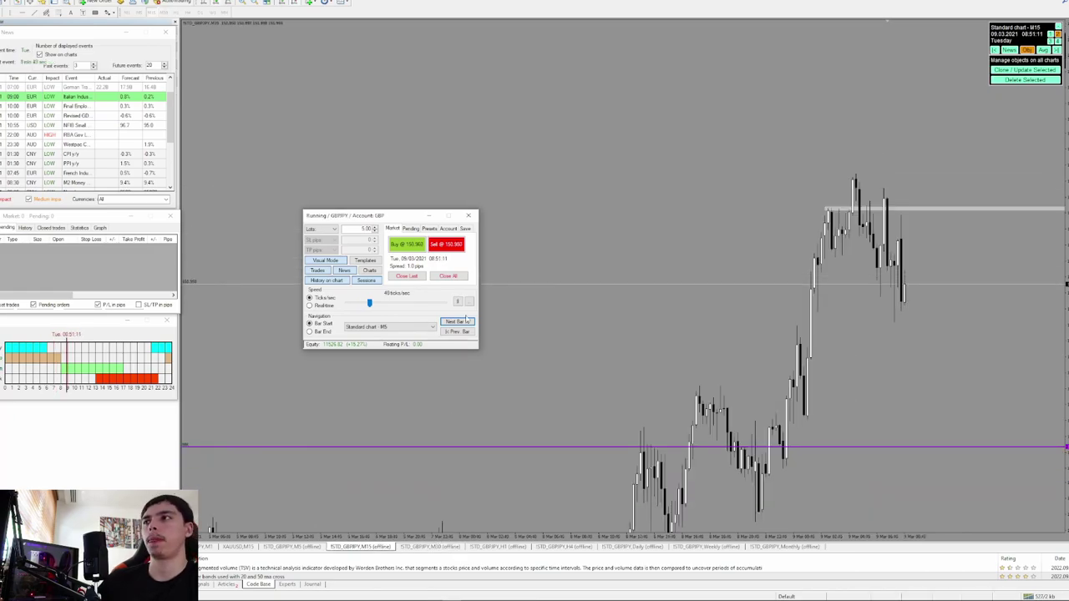
Step: Advance the simulation in M5 bars to 9 March 09:45, checking the M15 and M30 charts
left_click(466, 321)
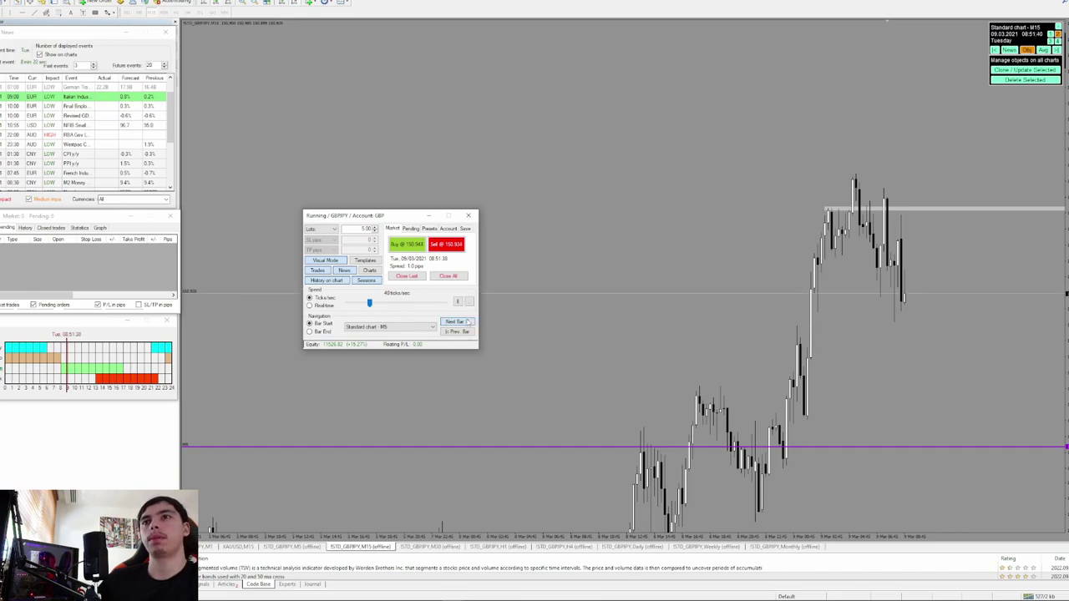
left_click(467, 321)
left_click(468, 322)
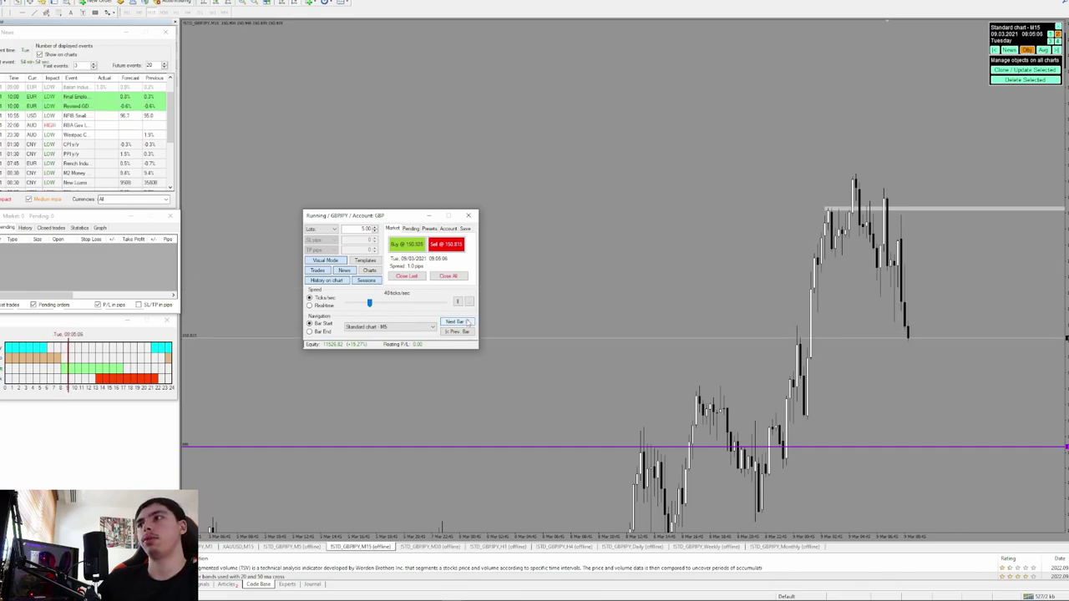
left_click(466, 321)
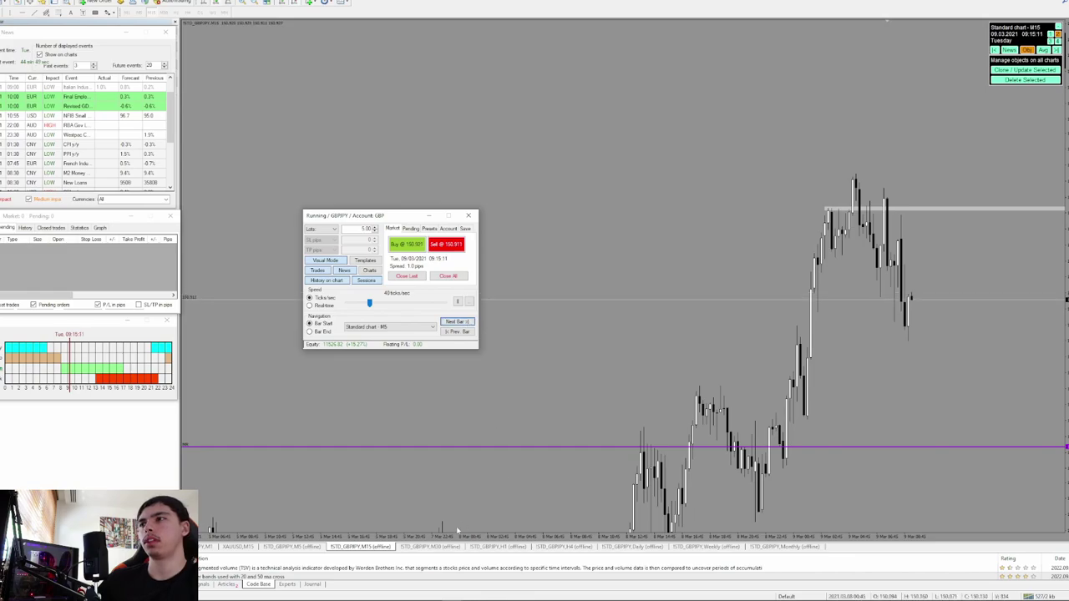
left_click(430, 546)
left_click_drag(704, 402, 687, 341)
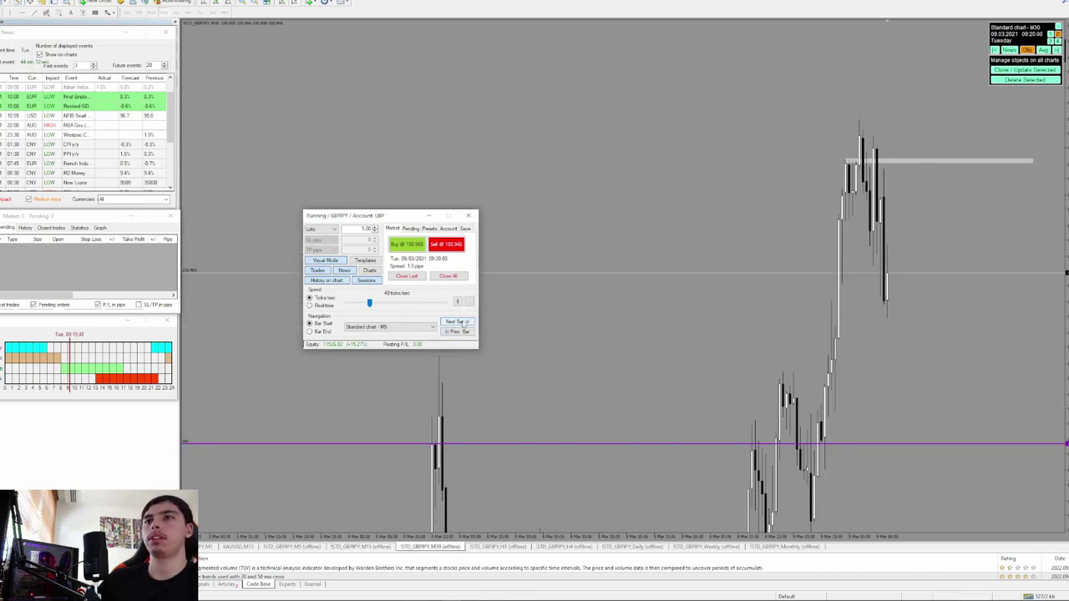
left_click(464, 322)
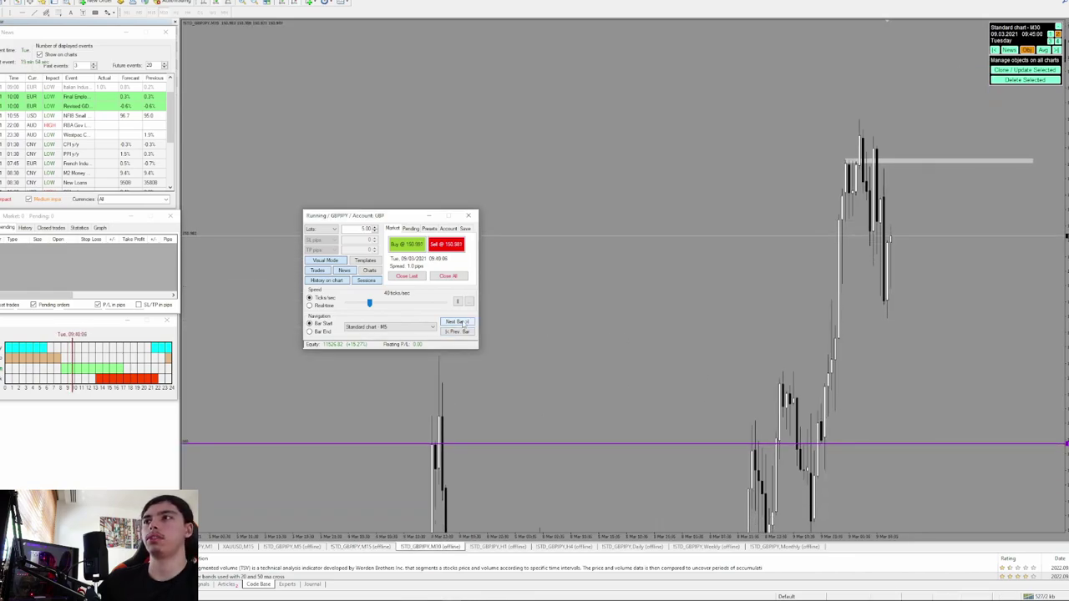
Step: Return to the M15 chart and advance the simulation in M5 bars to about 11:42 on 9 March
key("ctrl+shift+Tab")
left_click(467, 321)
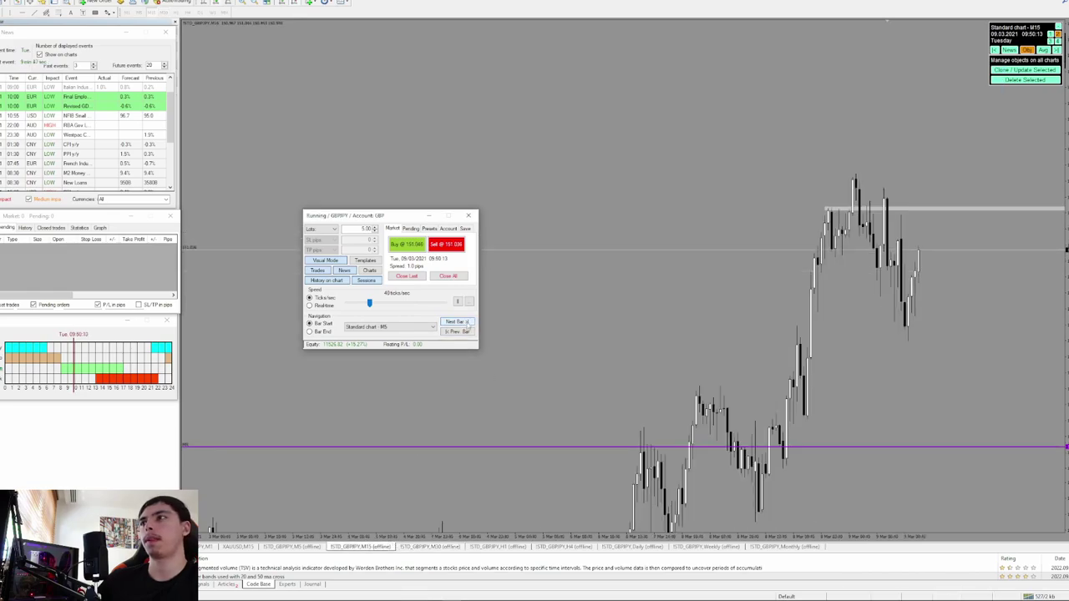
left_click(466, 321)
left_click(468, 322)
left_click(468, 323)
left_click(467, 322)
left_click(467, 323)
left_click(468, 323)
left_click(468, 323)
left_click(467, 322)
left_click(467, 322)
left_click(467, 323)
left_click(468, 322)
left_click(468, 322)
left_click(467, 322)
left_click(467, 322)
left_click(468, 322)
left_click(468, 323)
left_click(468, 323)
left_click(468, 322)
left_click(468, 323)
left_click(468, 322)
left_click(468, 323)
left_click(468, 322)
Step: Set bar navigation to H1 and advance the simulation to 10 March 07:00
left_click(392, 327)
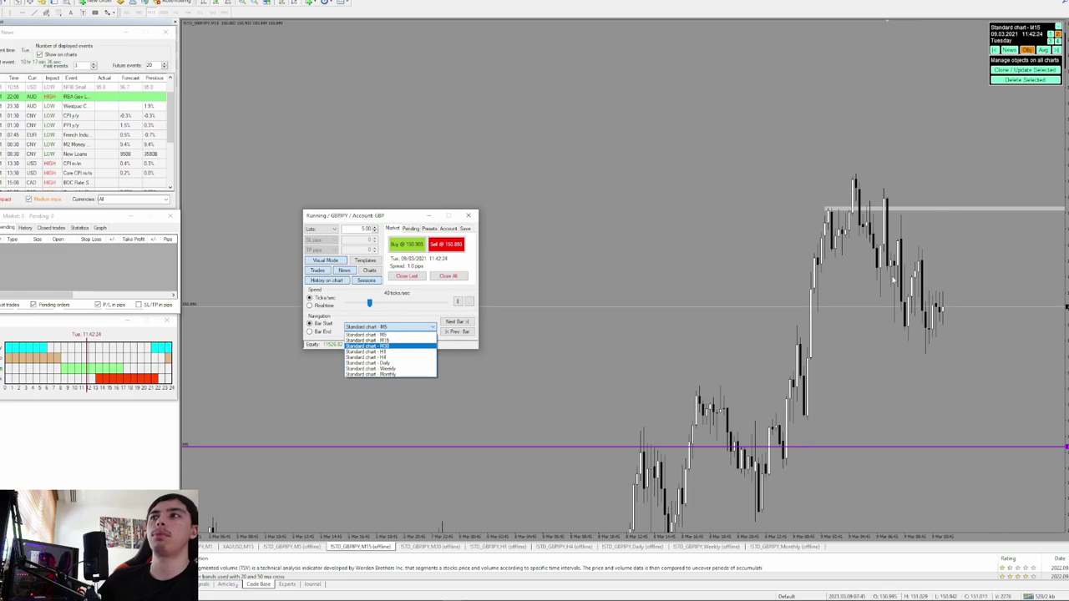
left_click(368, 352)
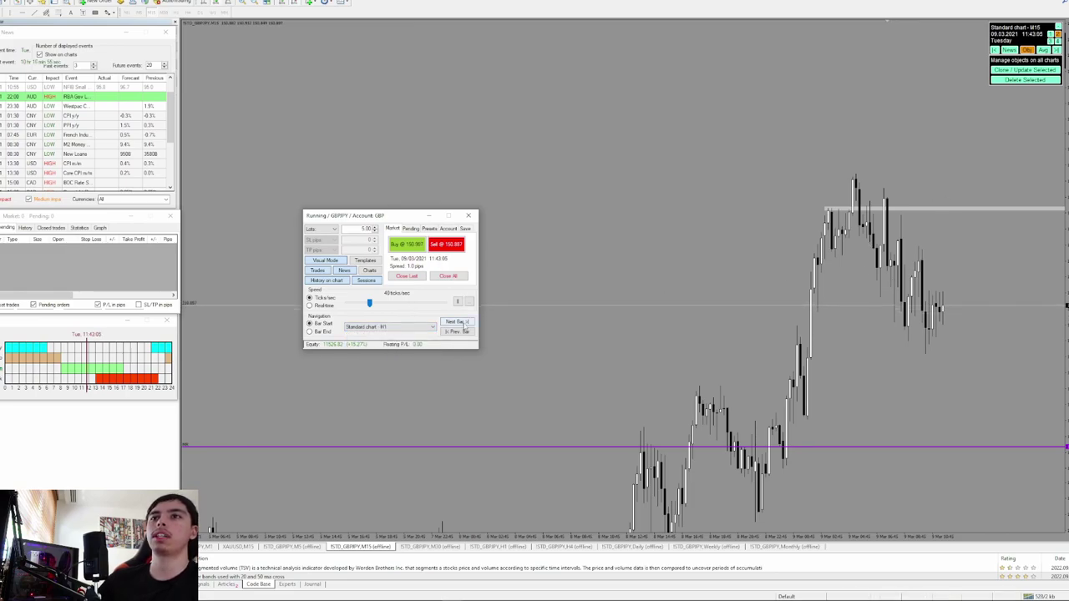
left_click(461, 323)
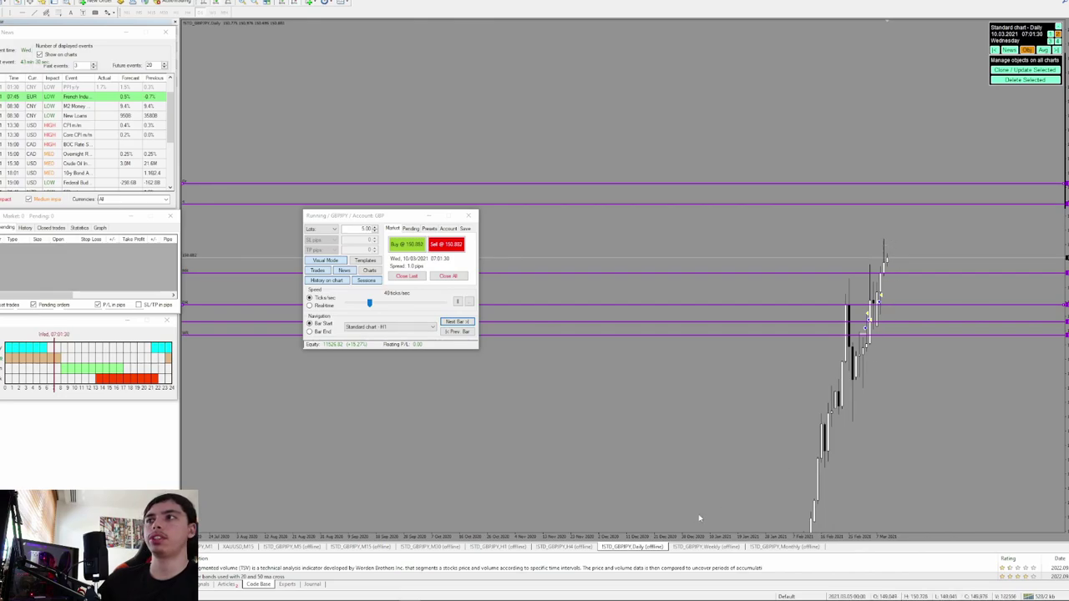
Step: Examine the latest price action on the H4, H1 and M30 charts
left_click(567, 548)
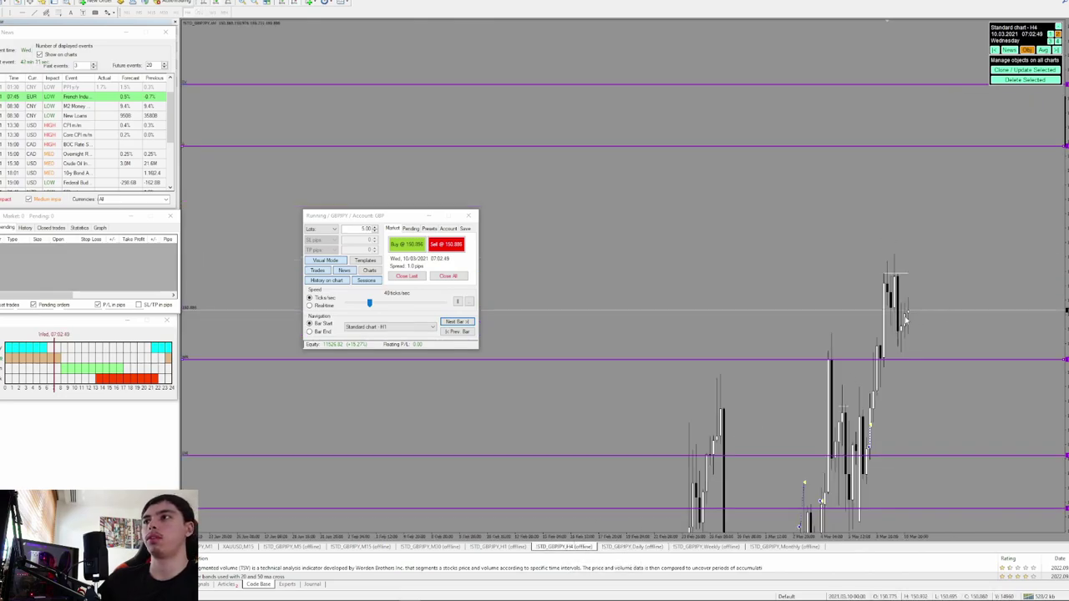
left_click(508, 547)
left_click_drag(1023, 291, 1003, 290)
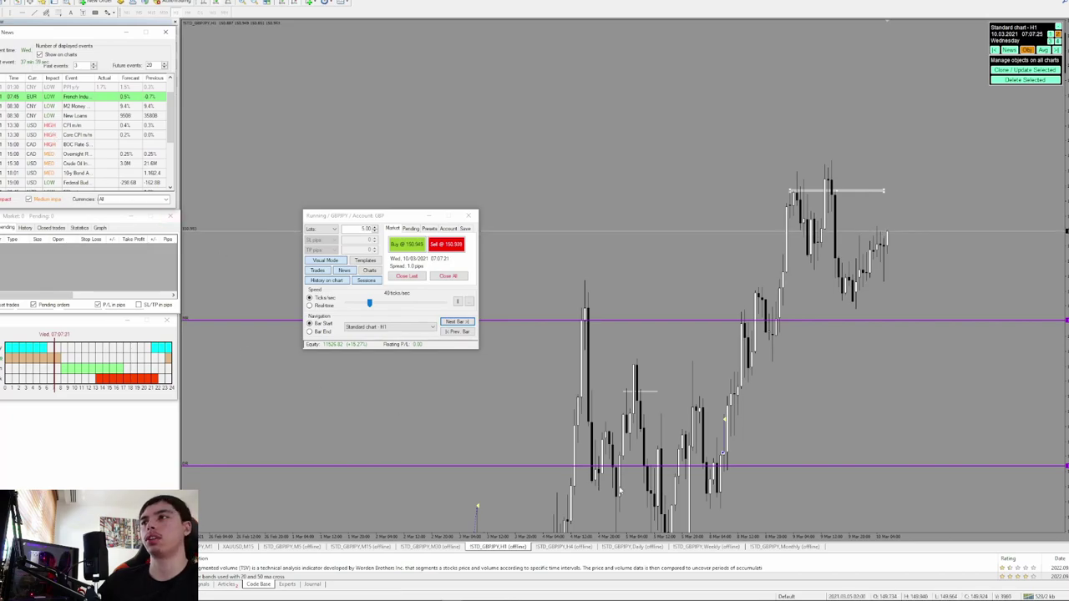
left_click(428, 546)
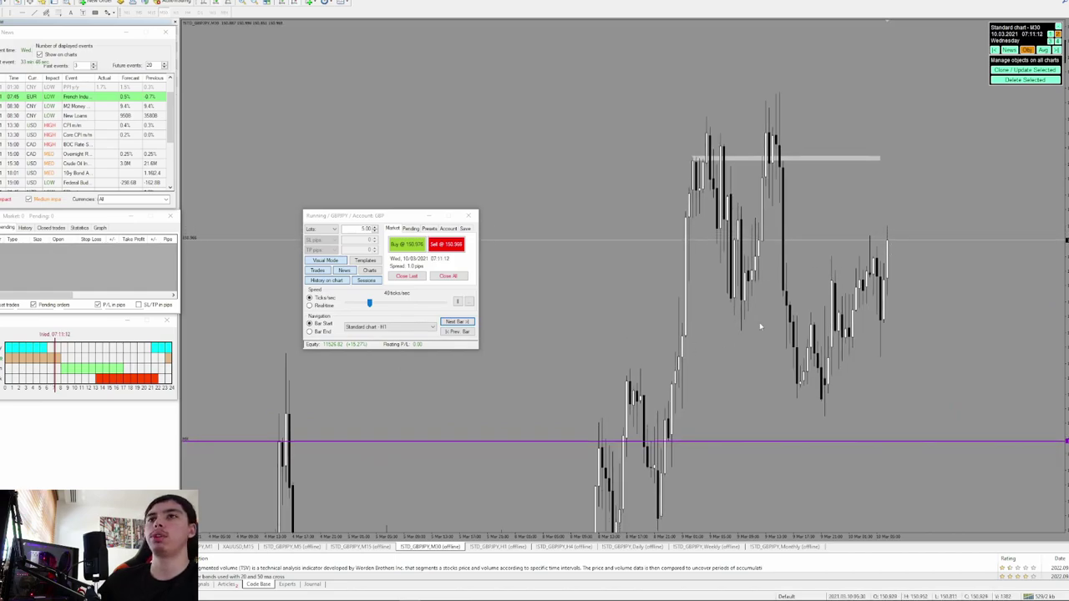
Step: Pause the simulation at 07:13:14 and move the white zone on the M30 chart down to the latest highs near the current price
left_click(458, 302)
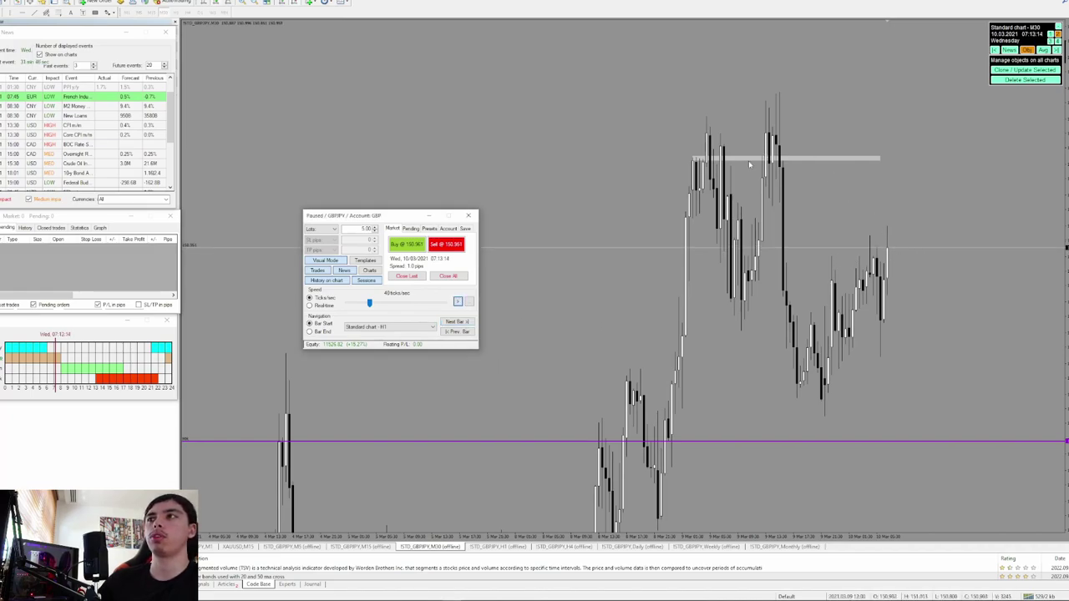
left_click_drag(788, 158, 900, 260)
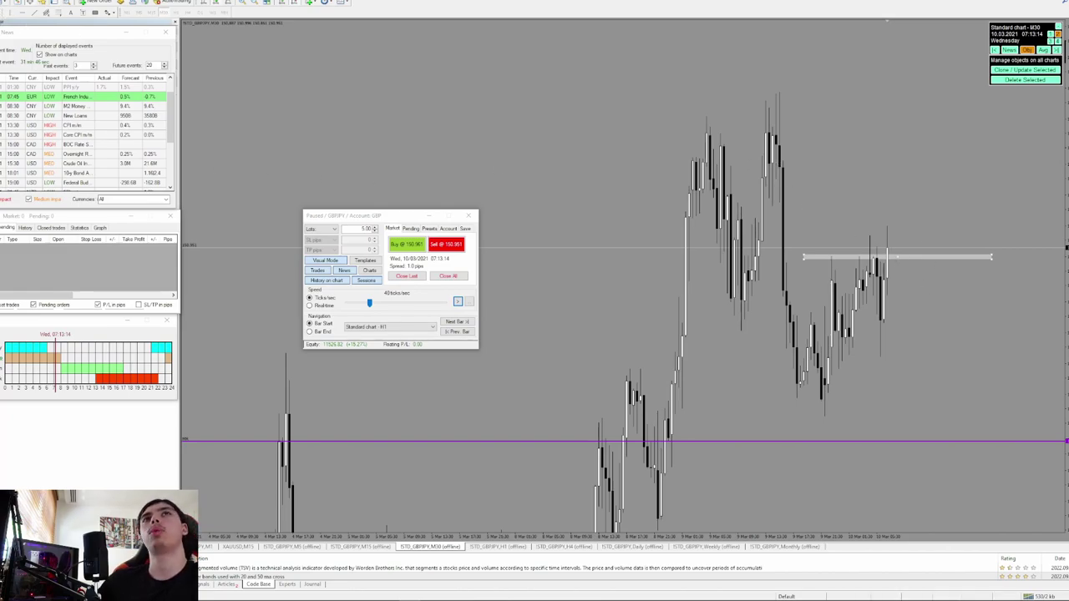
left_click_drag(905, 249, 886, 329)
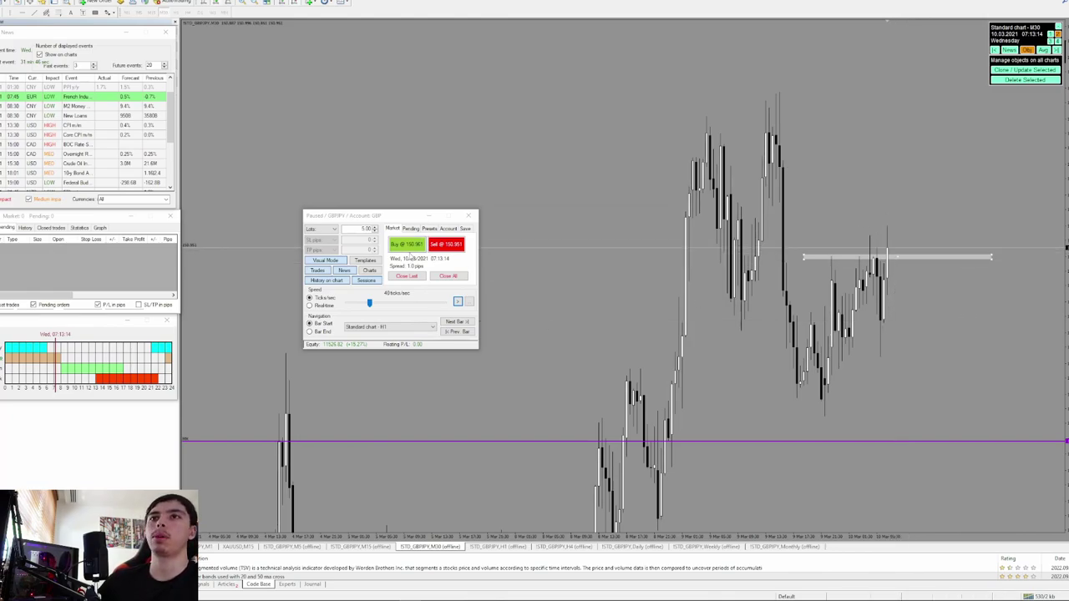
Step: Run the simulation to 07:14:34 and measure from above the current price down to the recent lows on the M15 chart
left_click(458, 303)
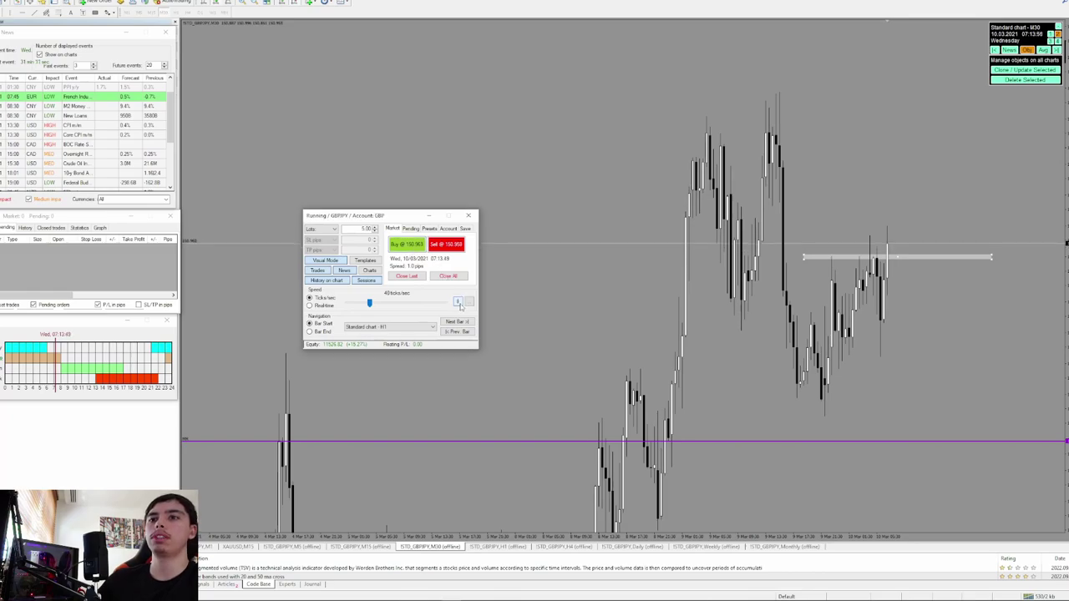
left_click(360, 546)
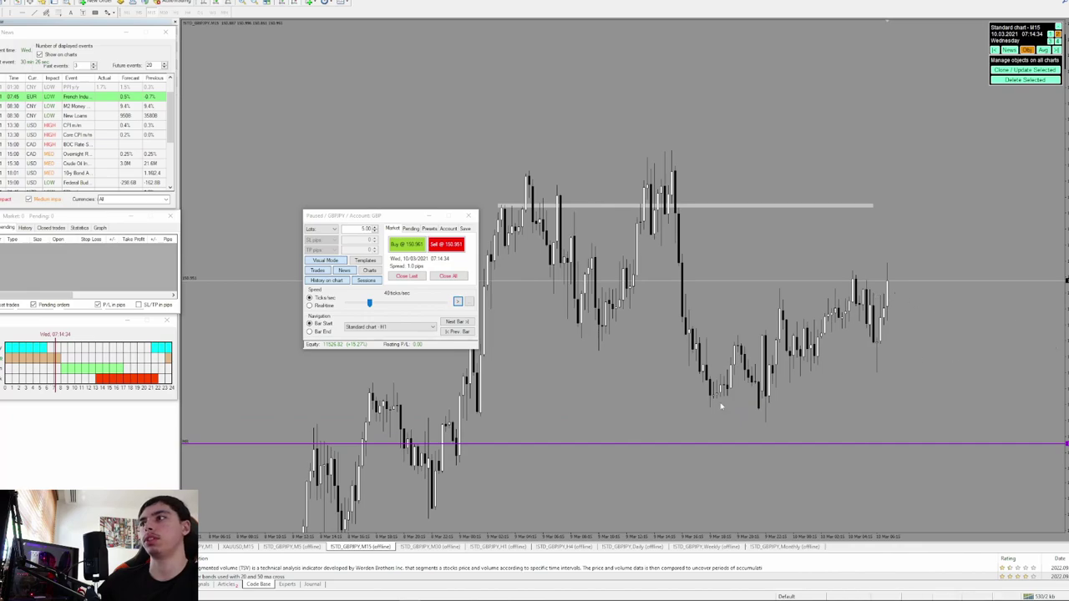
left_click_drag(1065, 257, 1064, 234)
left_click_drag(945, 248, 868, 387)
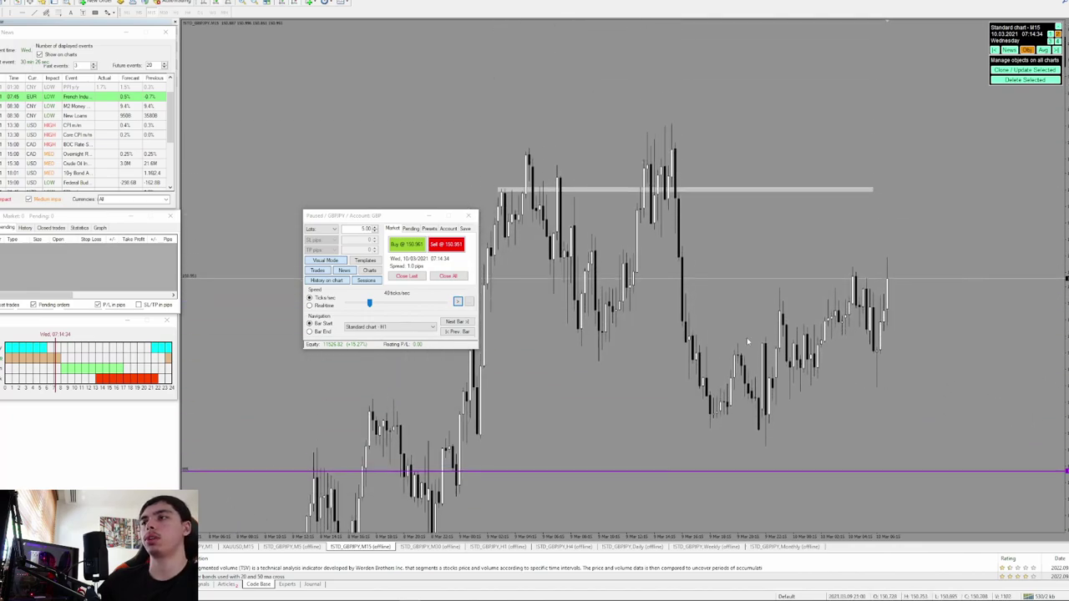
Step: Run the simulation in short bursts on the M15 chart and pause it at 10 March 07:17:36
left_click(457, 302)
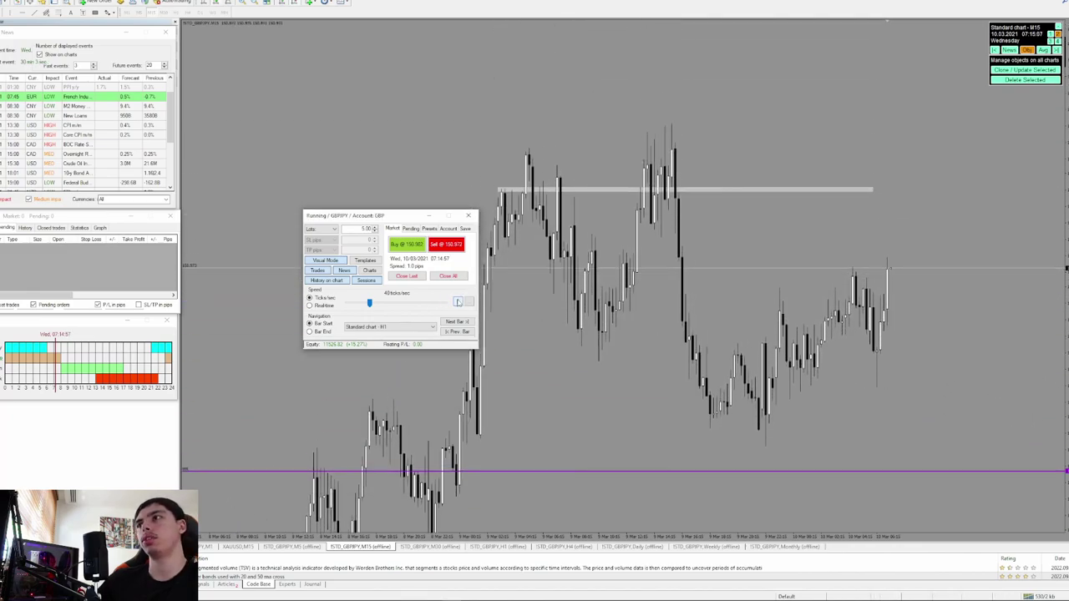
left_click(458, 301)
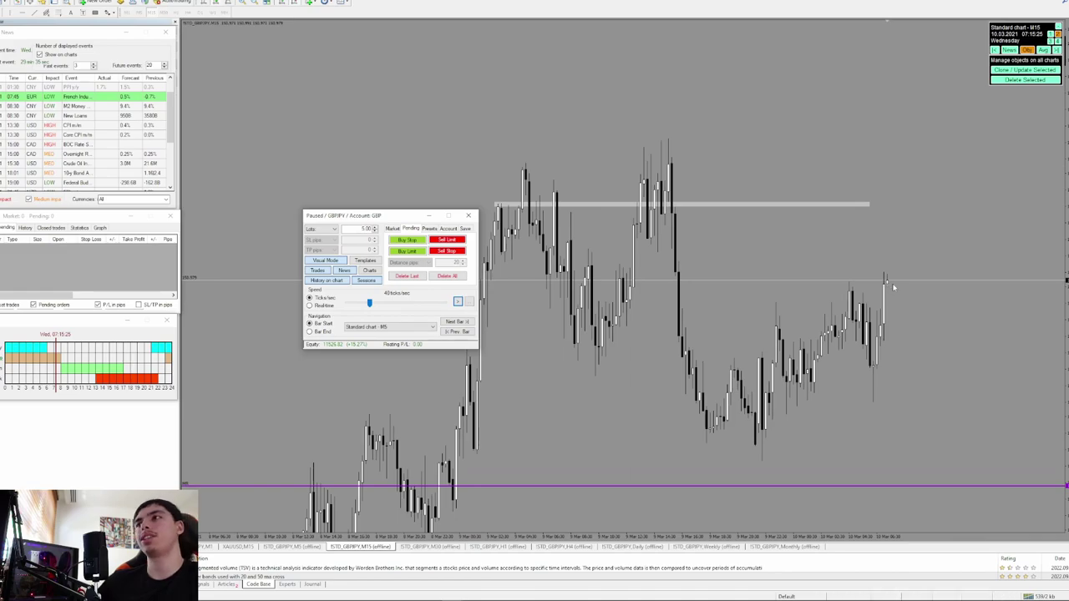
left_click(458, 302)
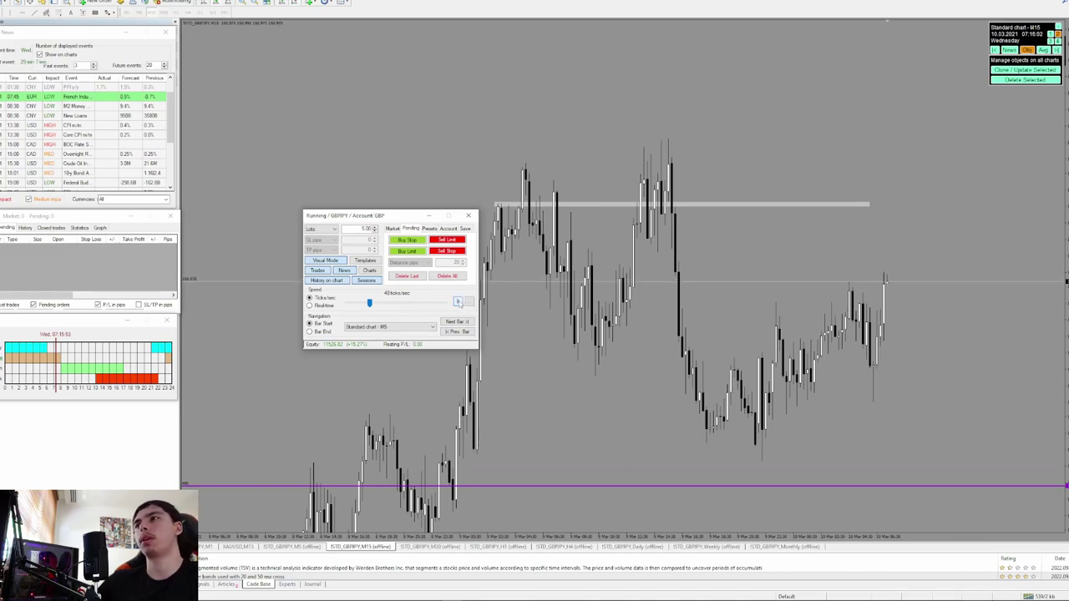
left_click(458, 302)
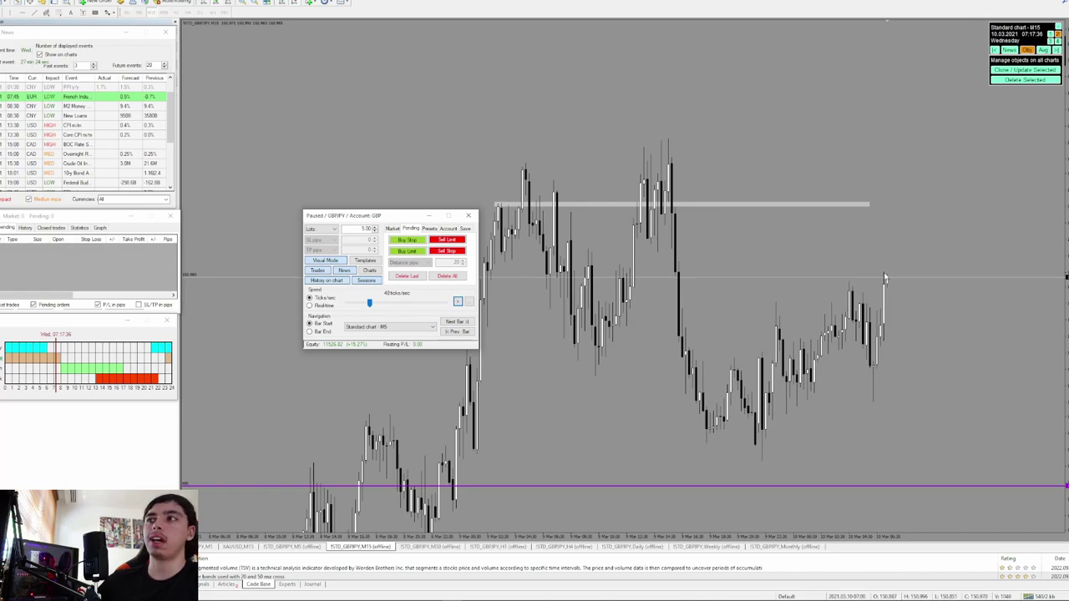
Step: Run the simulation on the M15 chart and pause it at 10 March 07:20:54
left_click(399, 229)
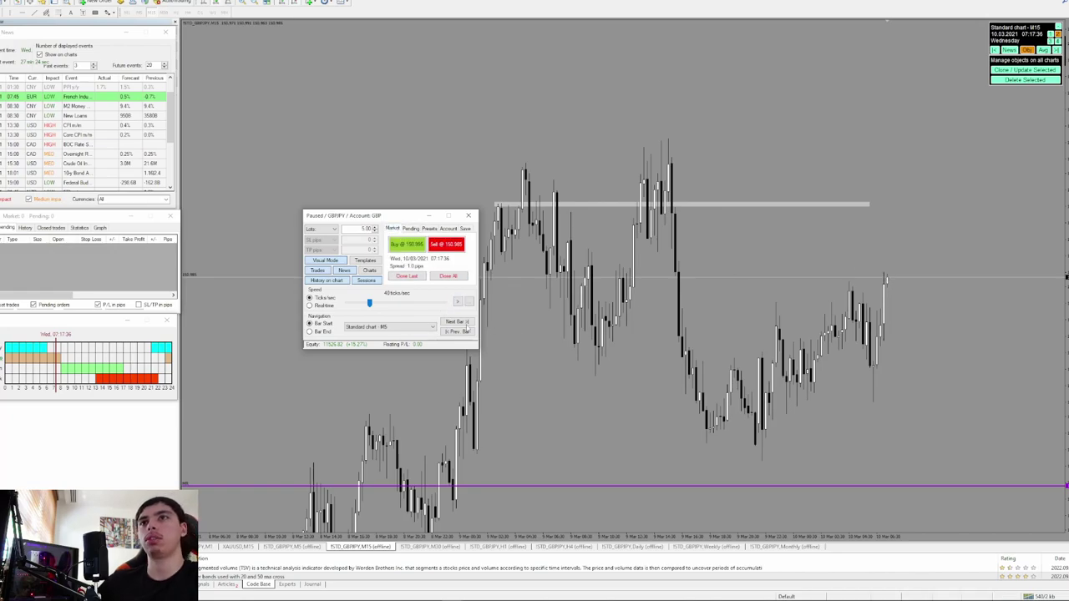
left_click(458, 301)
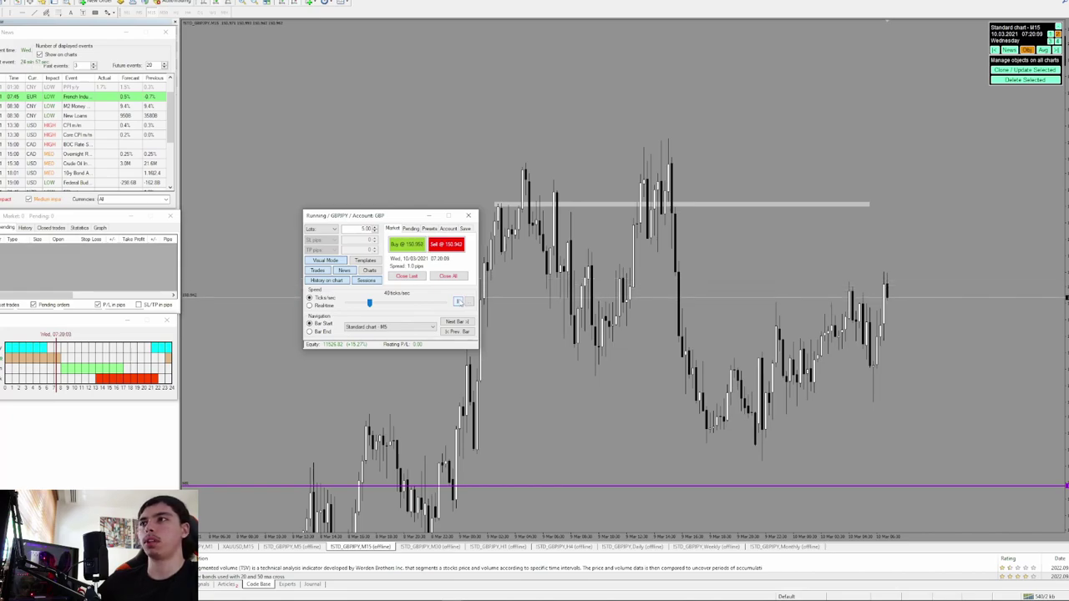
left_click(458, 301)
Step: Place a 5.00-lot buy stop at 151.001 above the latest M15 high, with stop loss 150.788 and take profit 151.416
left_click(411, 229)
left_click(405, 251)
left_click(900, 273)
left_click_drag(900, 260, 931, 72)
left_click_drag(922, 287, 938, 373)
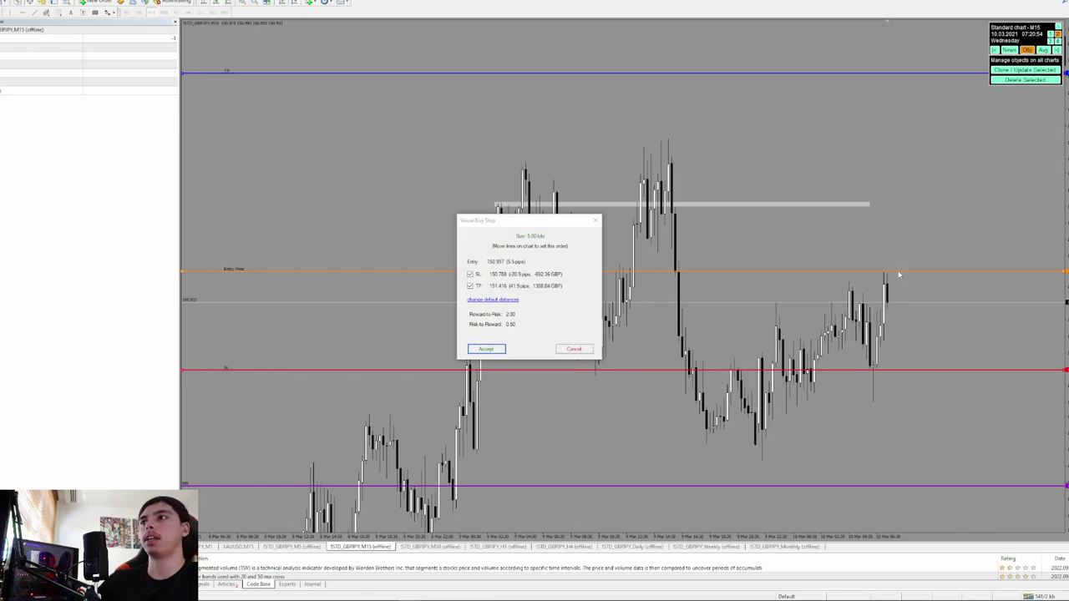
left_click(486, 348)
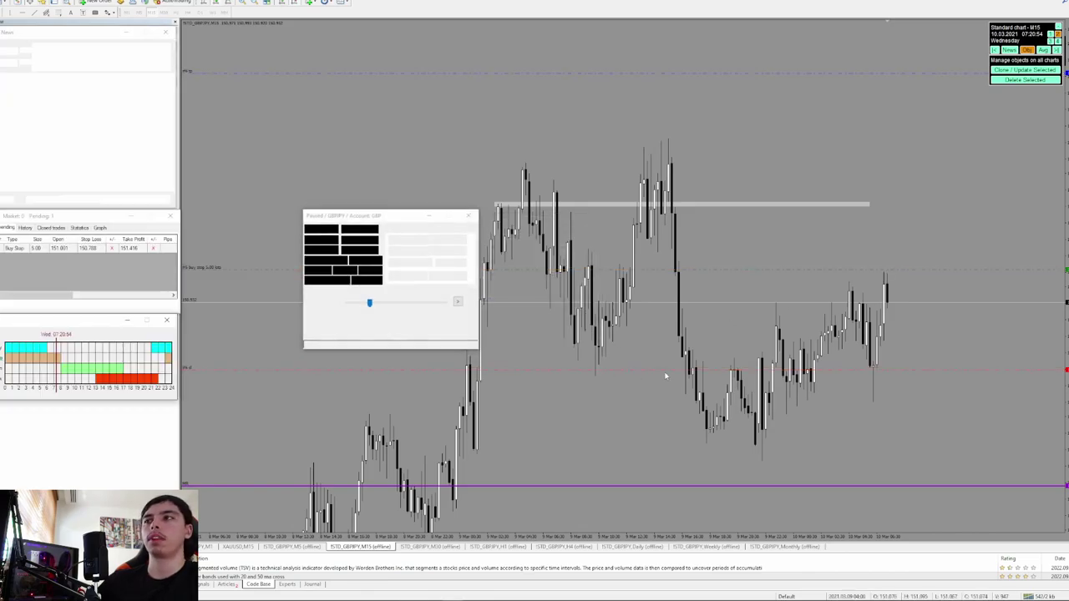
Step: Run the simulation in bursts, pause it at 07:34:11, and review the pending buy stop against the white zone on the M30 chart
left_click(458, 302)
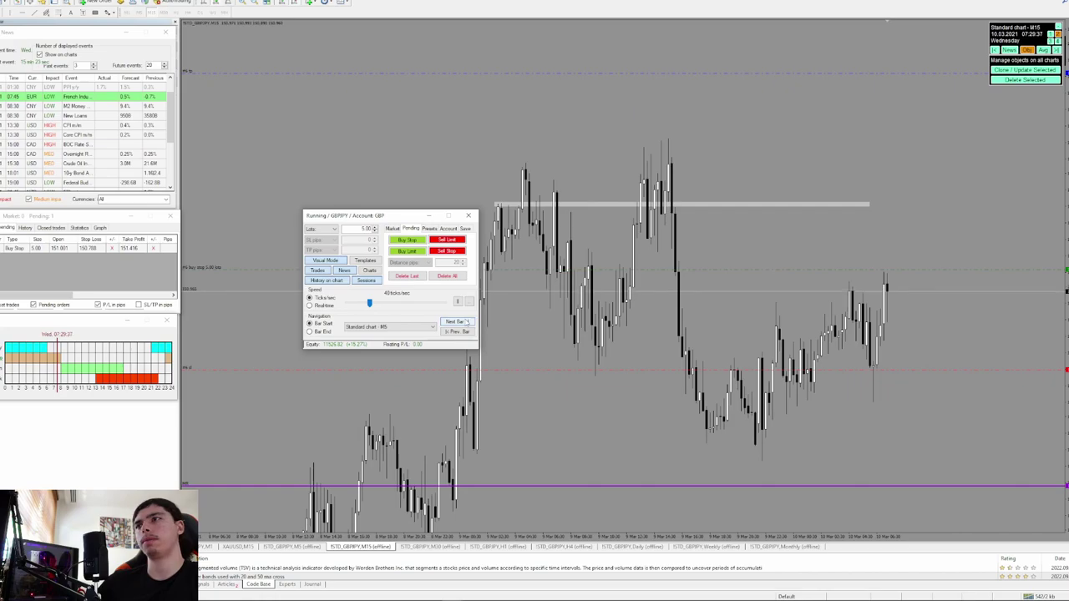
left_click(457, 300)
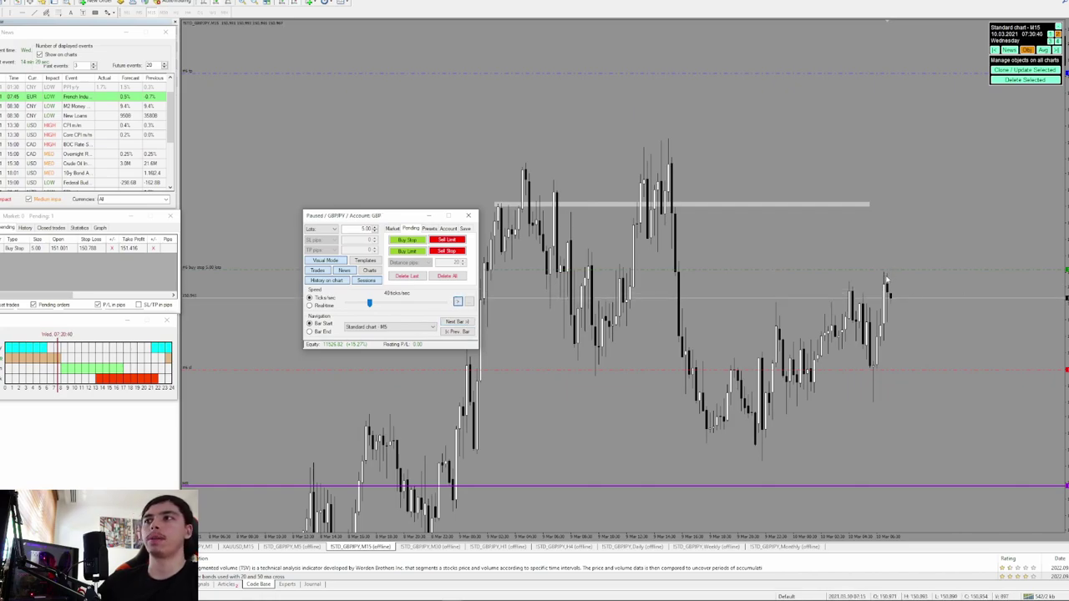
left_click(457, 302)
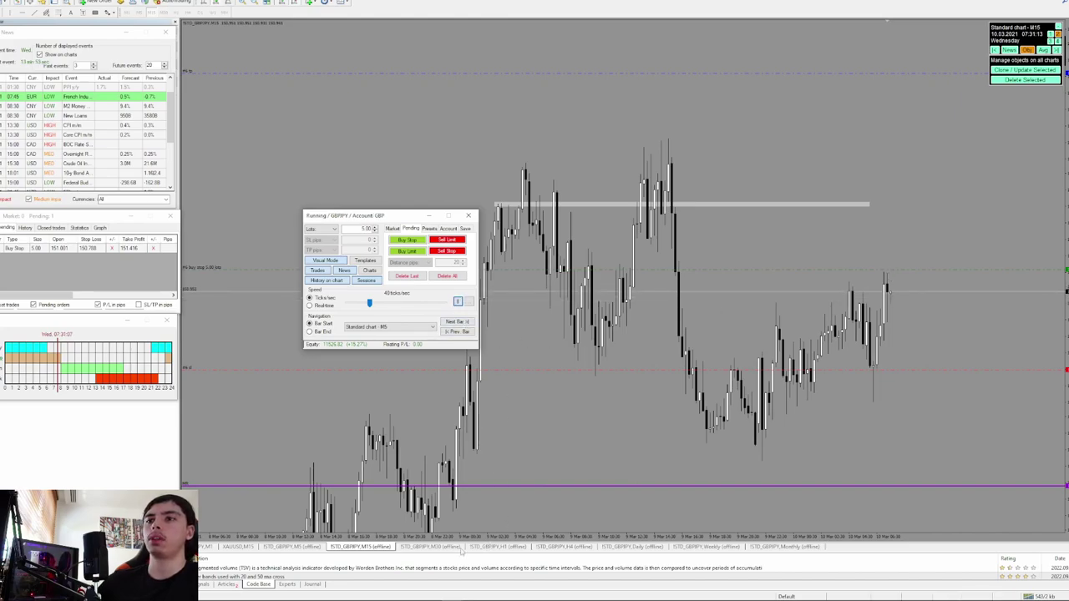
left_click(438, 548)
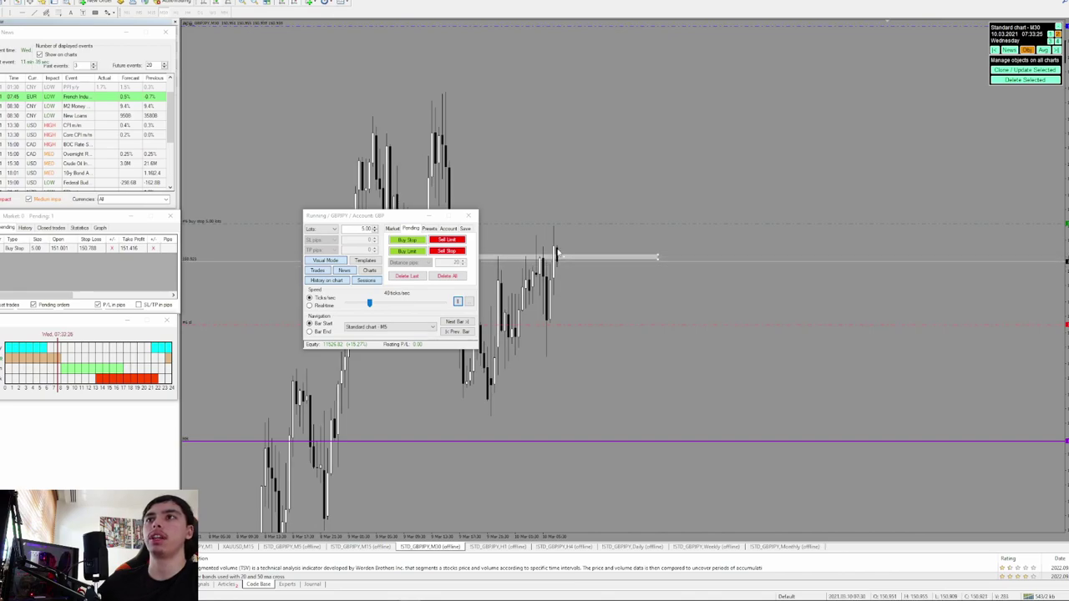
left_click(457, 303)
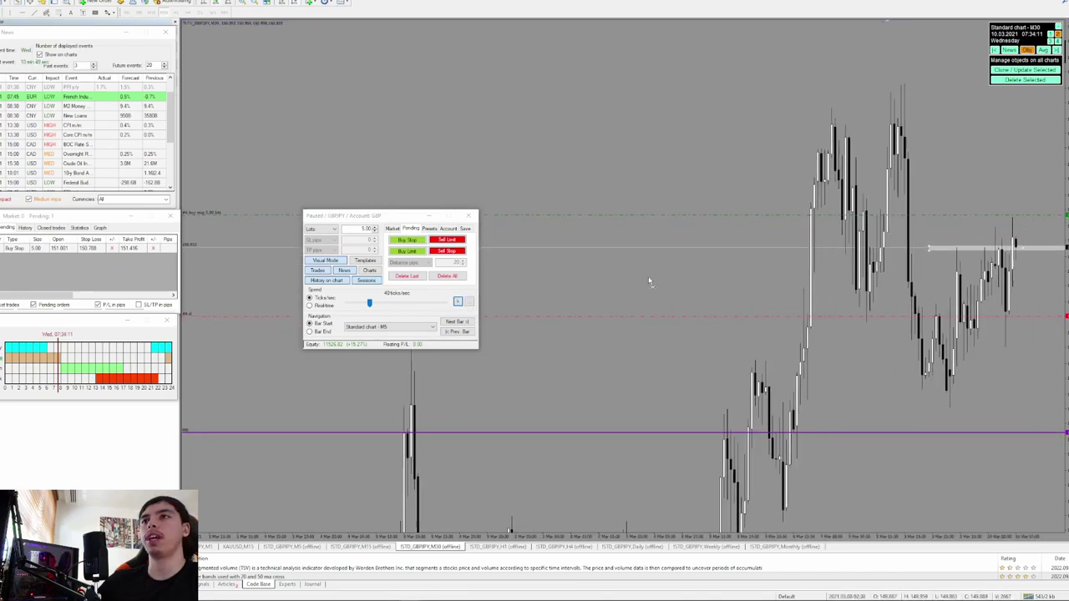
left_click_drag(949, 227, 939, 223)
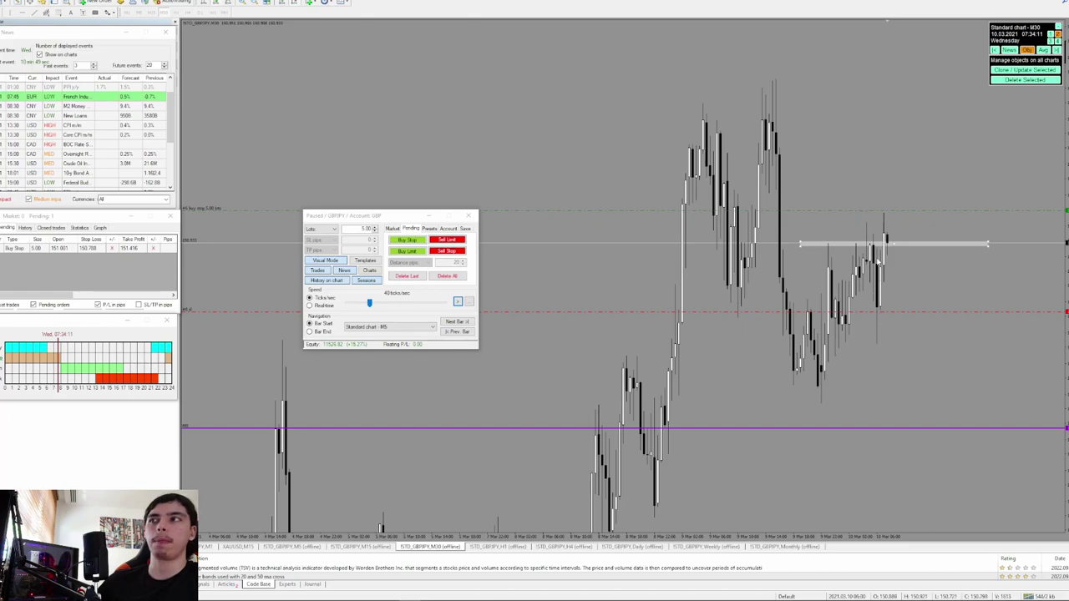
left_click_drag(905, 286, 905, 294)
Step: Return to the M15 chart and advance the simulation through M5 bars, pausing at 08:15:50
left_click(386, 545)
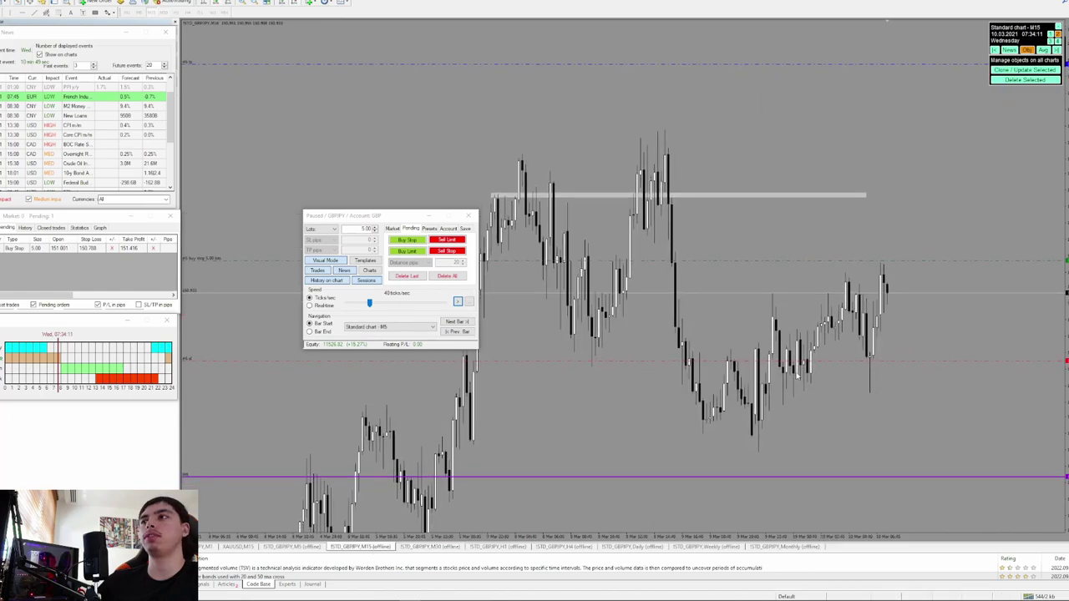
left_click(458, 301)
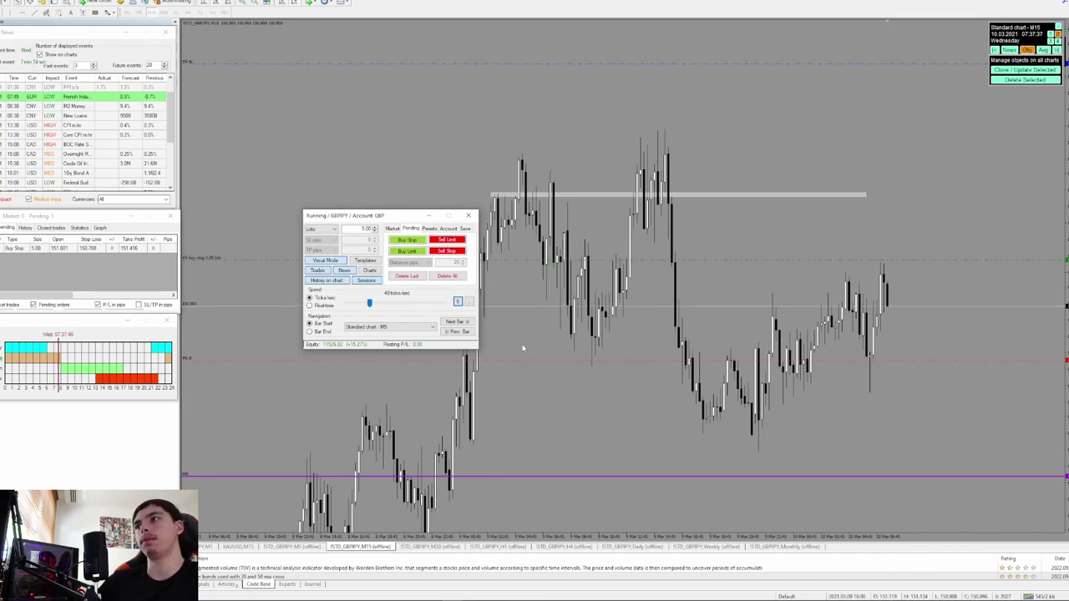
left_click(457, 323)
left_click(470, 322)
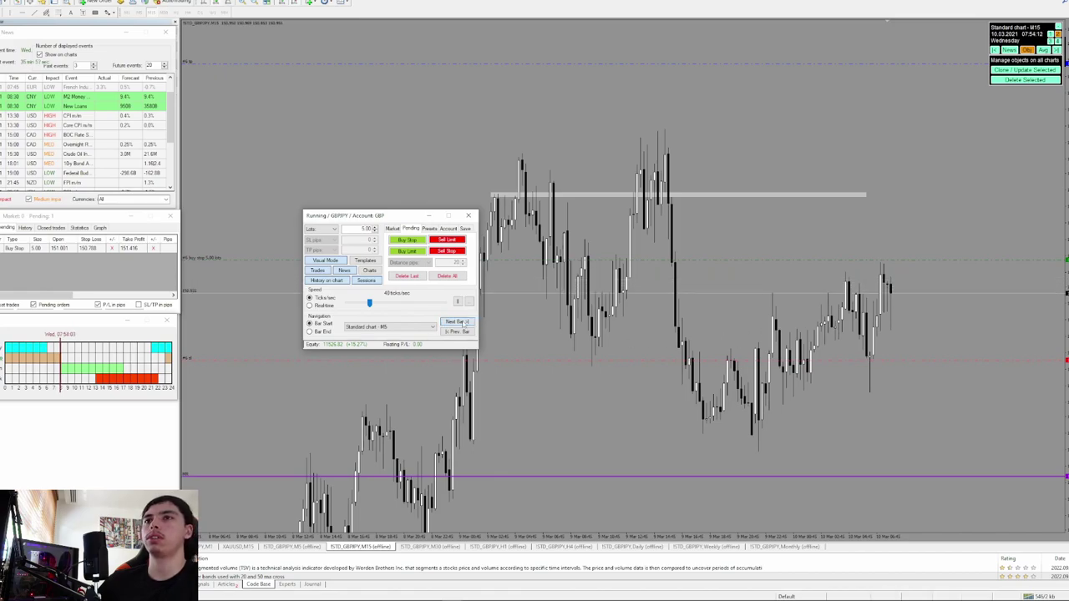
left_click(464, 322)
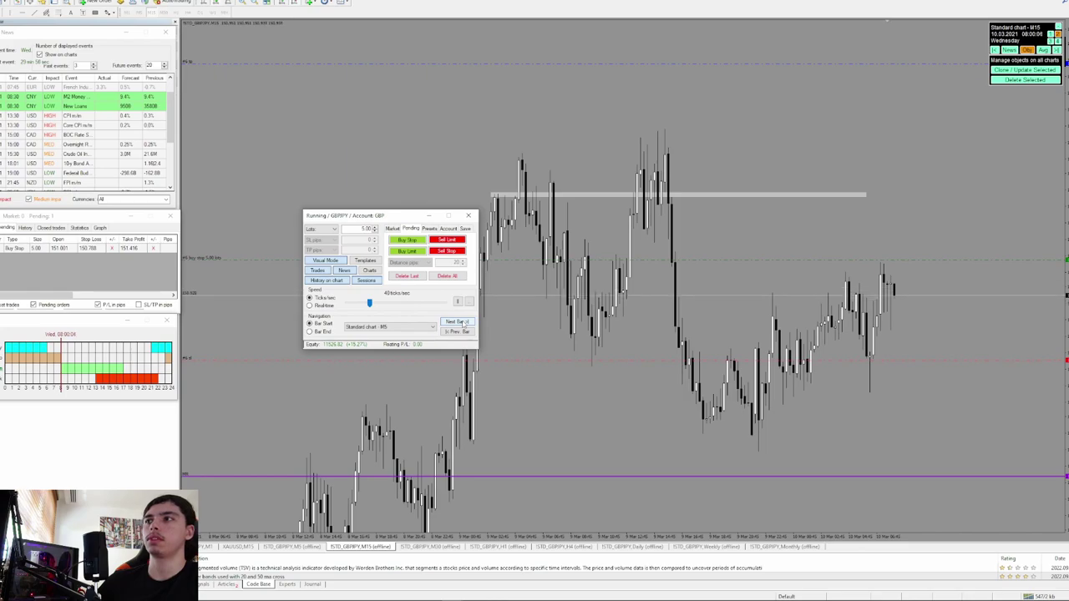
left_click(464, 323)
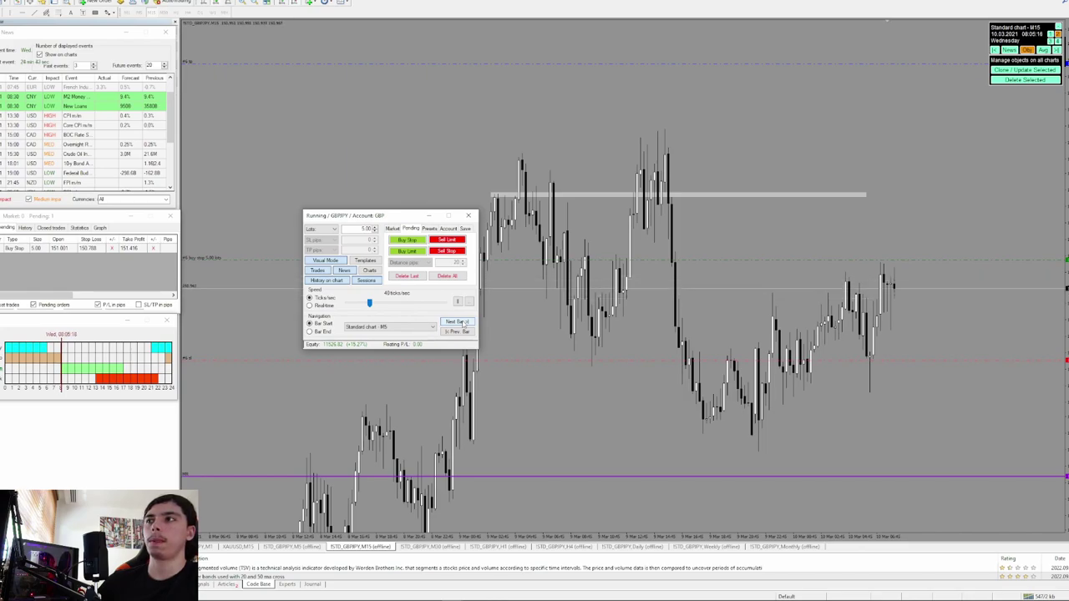
left_click(464, 323)
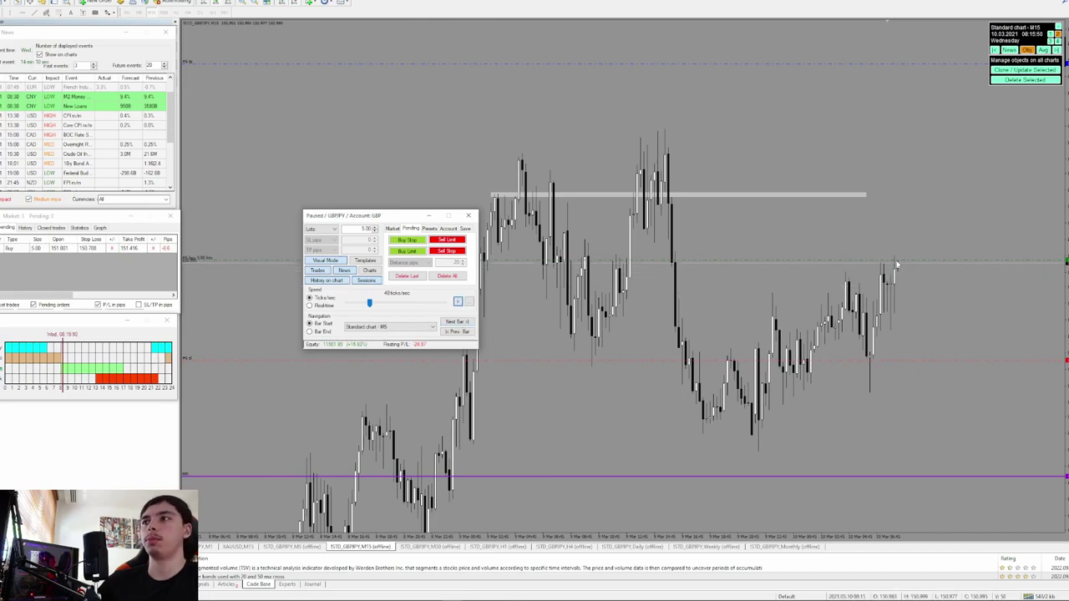
Step: Examine the buy trade's entry on the M30 and H1 charts and return to the M15 chart
left_click(430, 546)
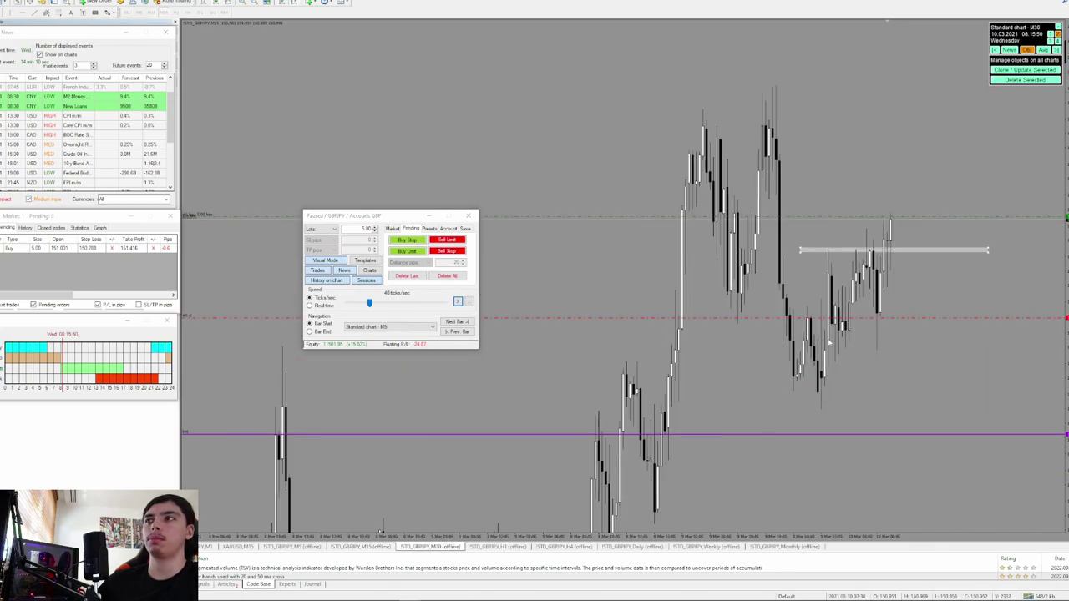
left_click(516, 547)
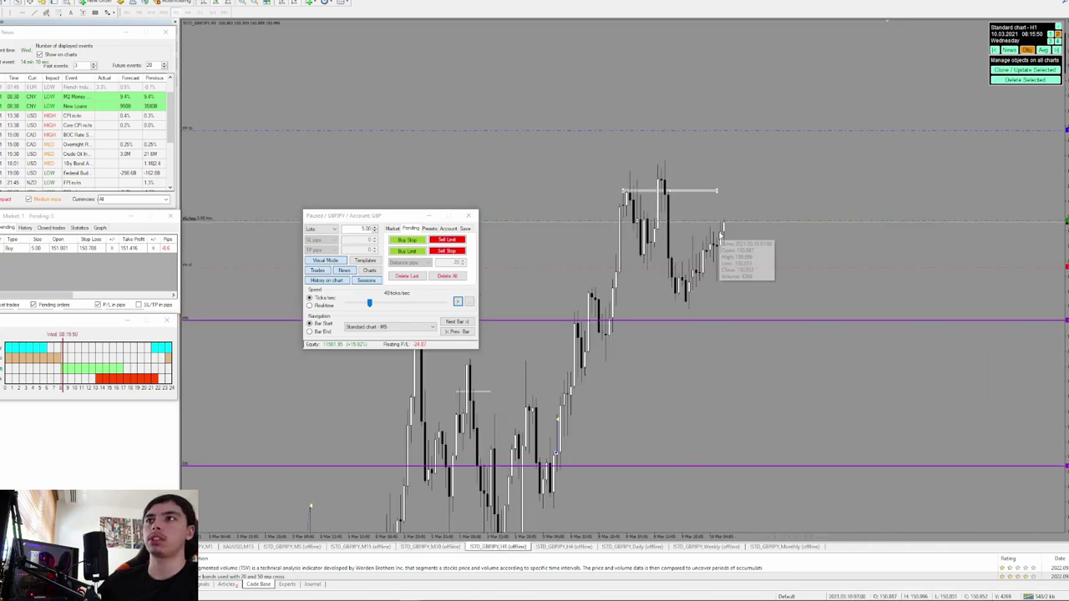
left_click(380, 548)
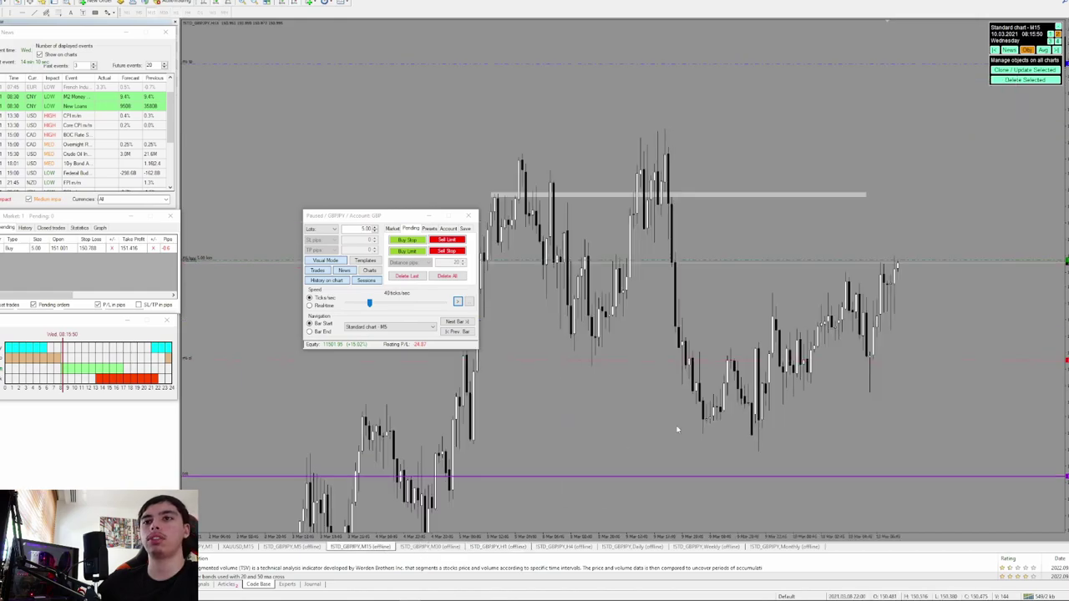
Step: Run the simulation to 08:23:45 and move the buy trade's stop loss to break-even
left_click(458, 302)
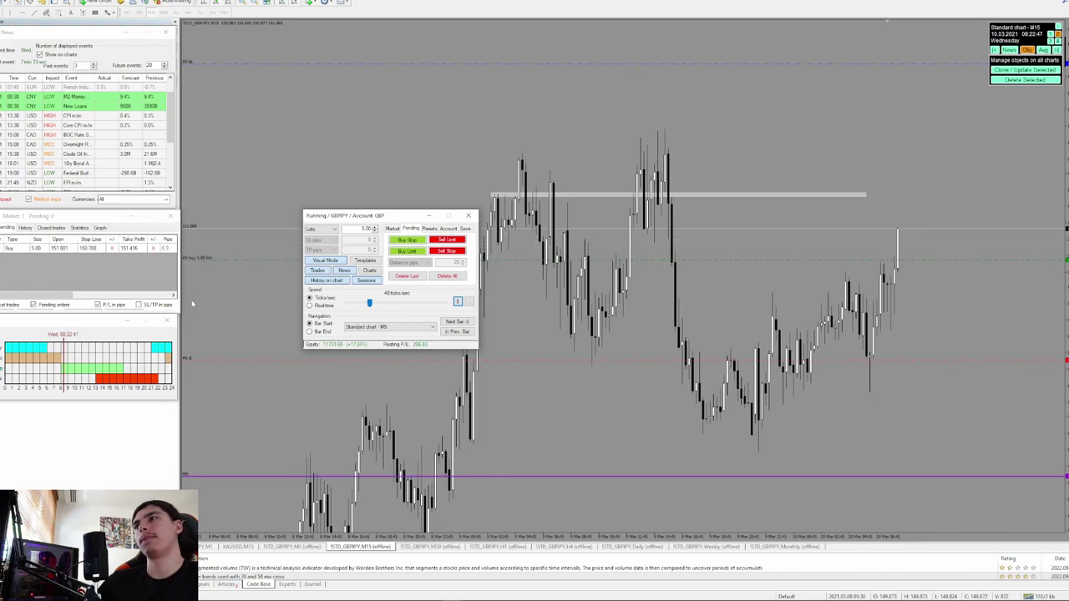
left_click(457, 301)
left_click_drag(69, 294, 121, 257)
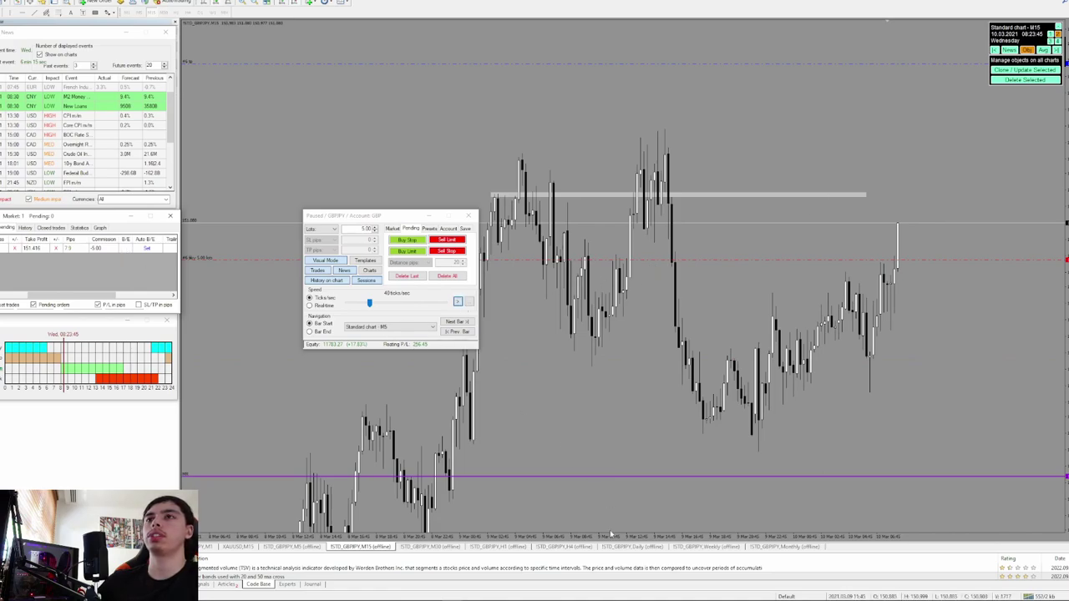
Step: Check the H1 zone, then run the simulation to 08:35:24 while following the price on the M15 and M5 charts
left_click(516, 548)
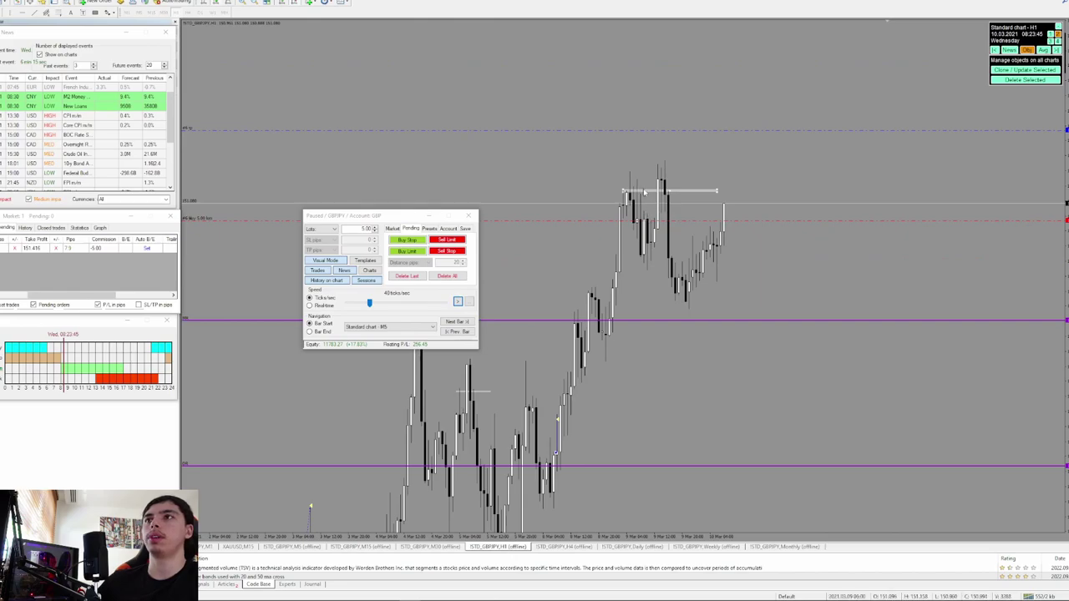
left_click(457, 301)
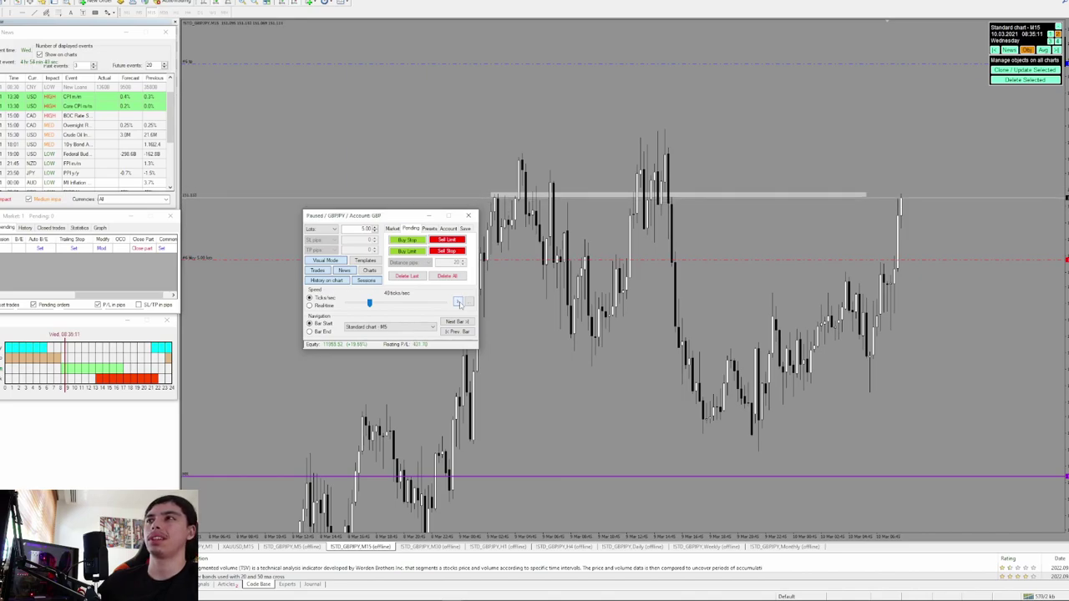
left_click(292, 546)
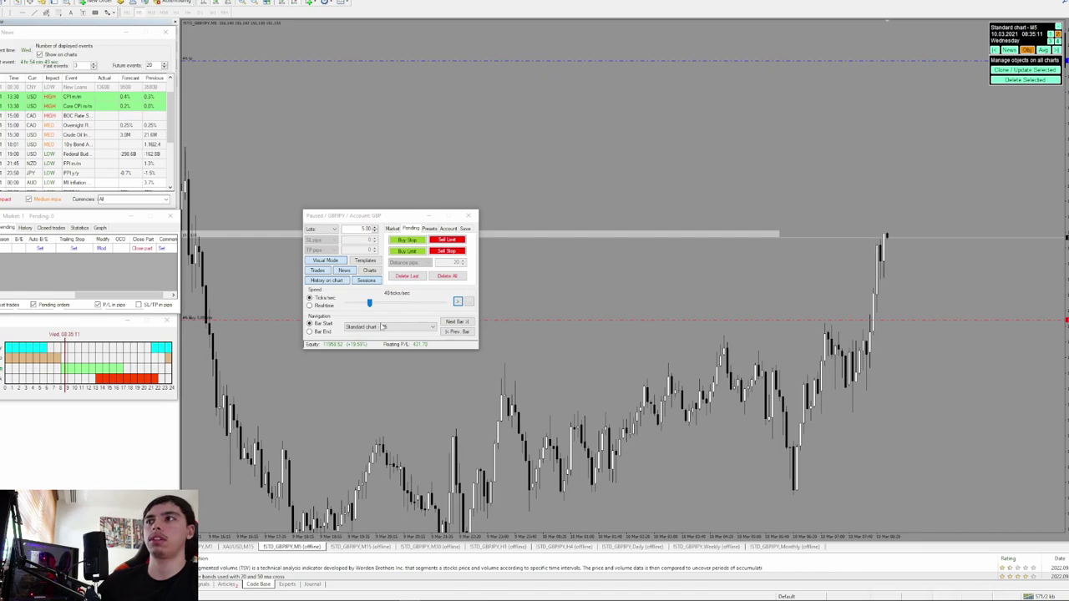
left_click(456, 302)
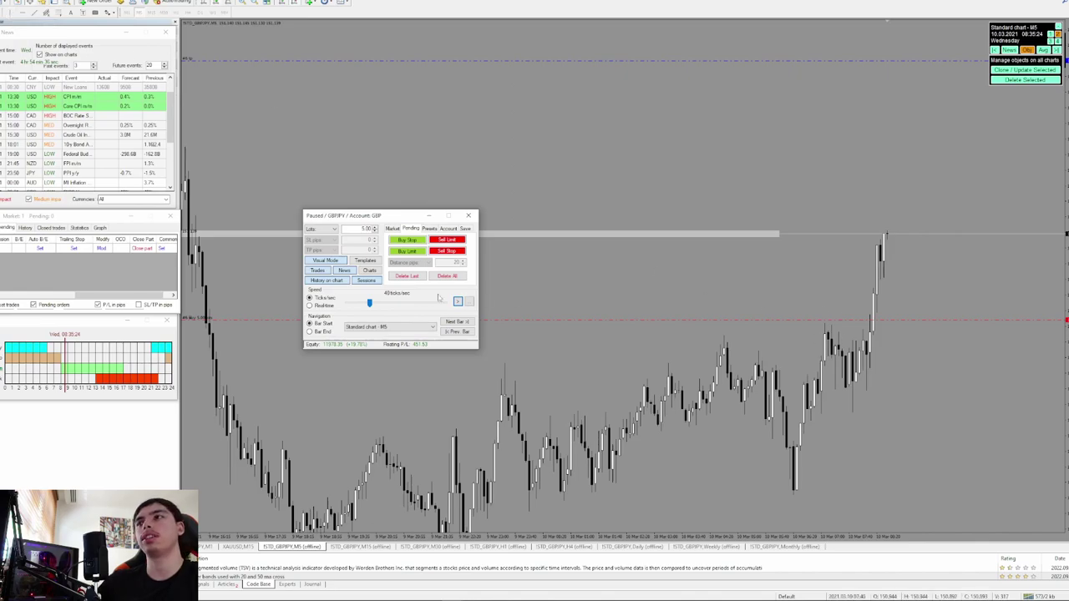
Step: Set the buy trade's stop loss to 151.068 just below the current price, then run the simulation to 08:38:07
mouse_move(101, 294)
left_mouse_down()
mouse_move(70, 288)
mouse_move(90, 287)
left_mouse_up()
left_click(114, 250)
left_click_drag(907, 327, 907, 241)
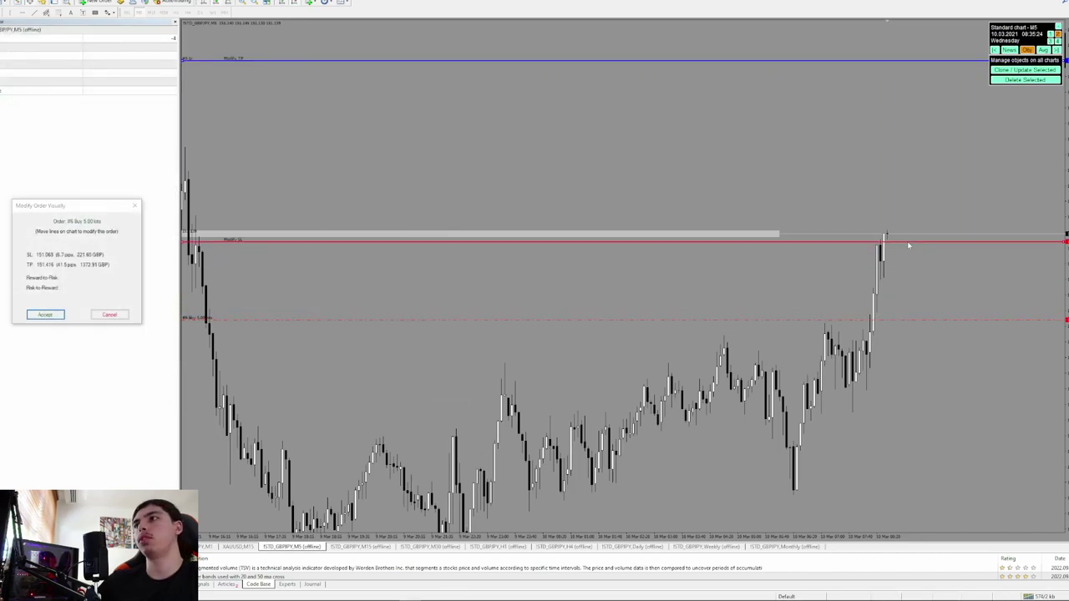
left_click(60, 317)
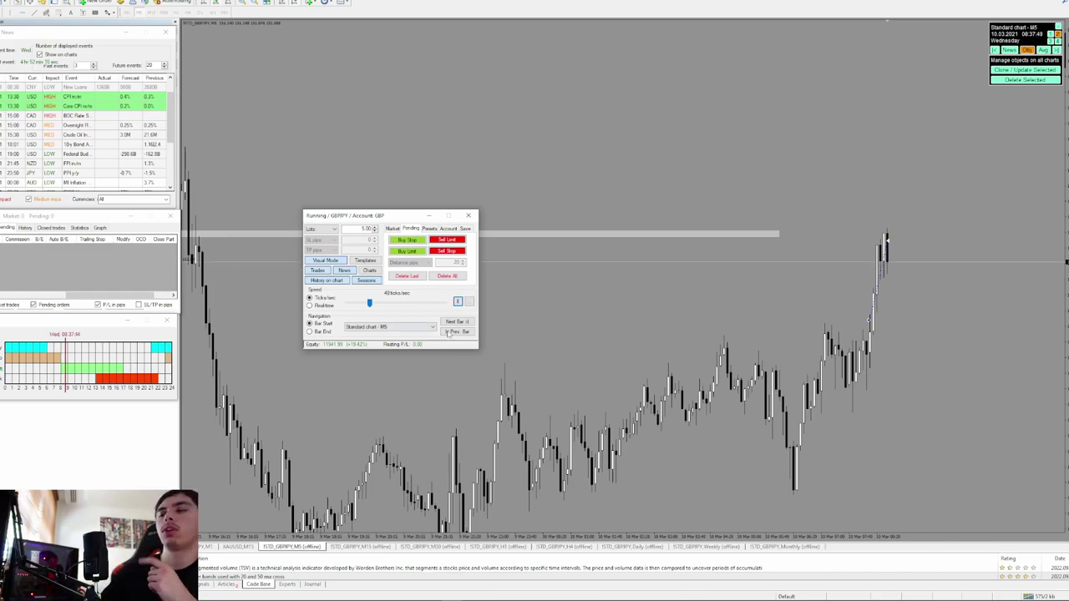
left_click(458, 300)
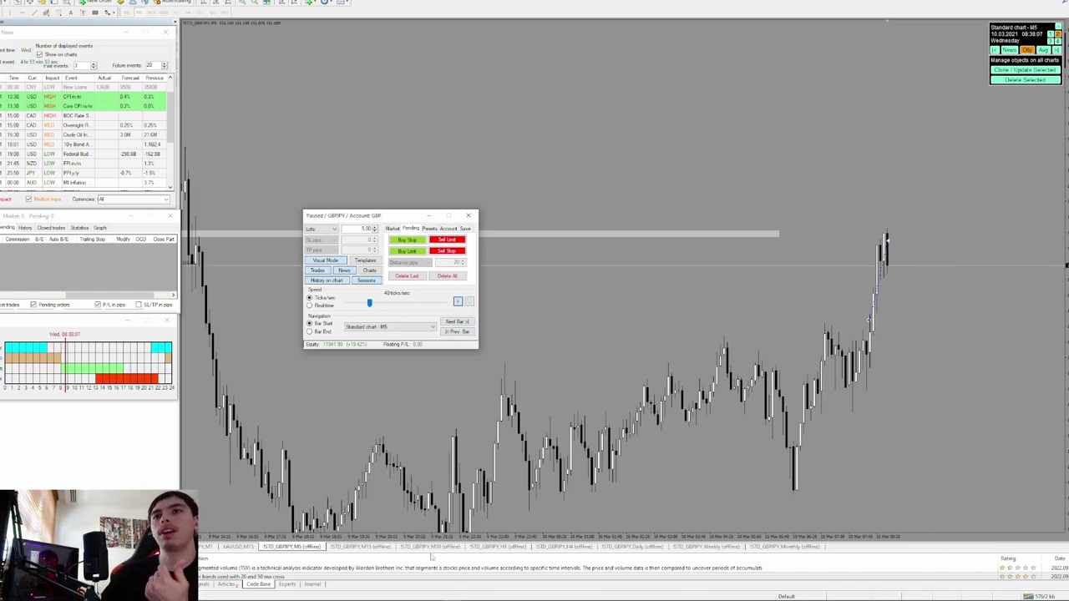
Step: Draw a thin white rectangle zone on the M30 chart at the latest high, extending from the previous peak past the current candle
left_click(450, 548)
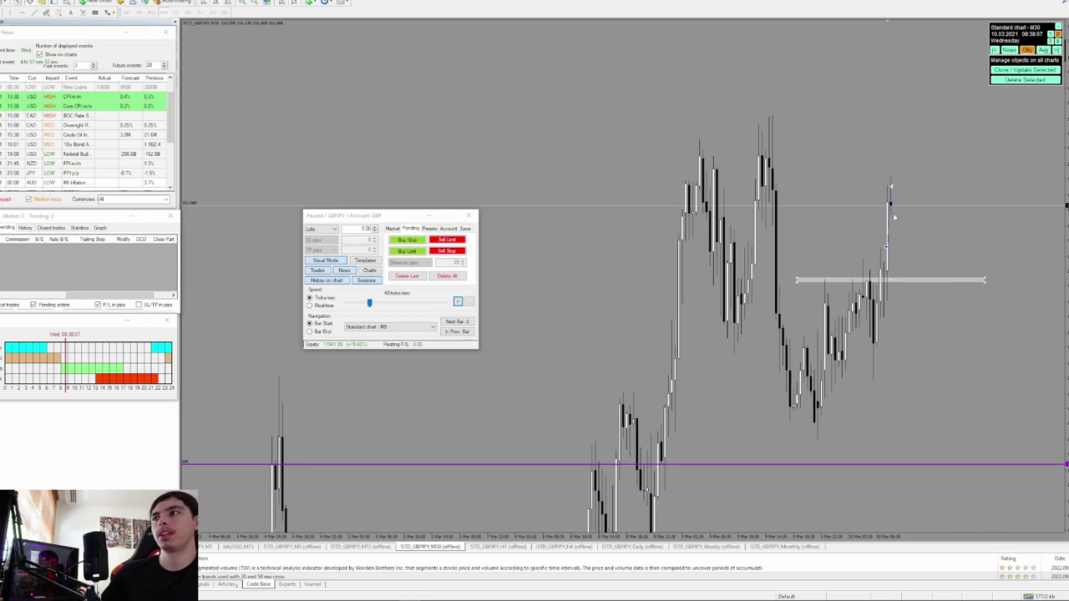
left_click_drag(920, 336, 910, 361)
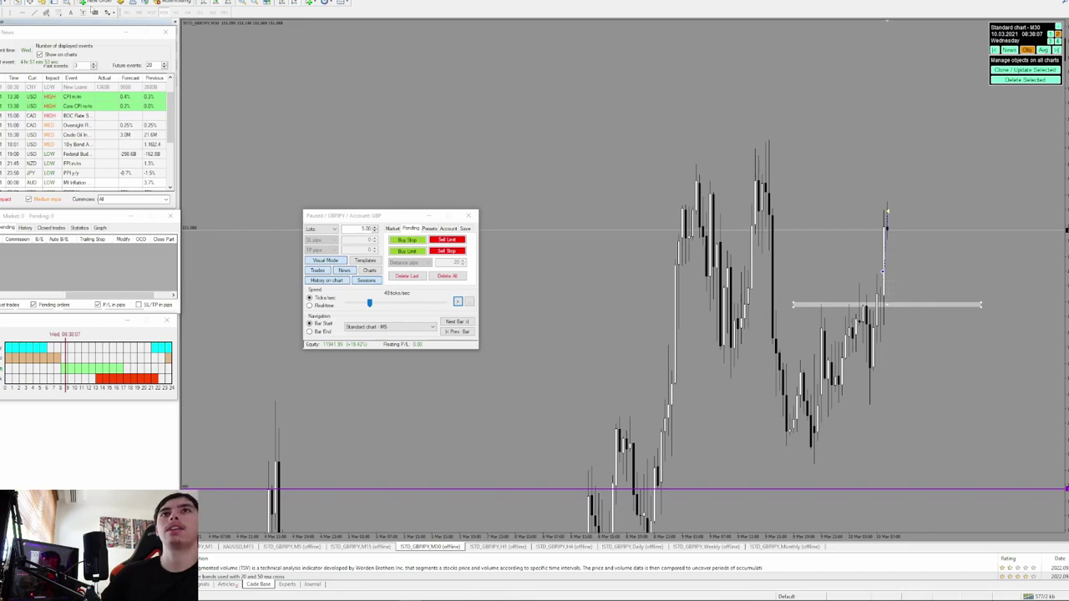
left_click(91, 6)
left_click(421, 82)
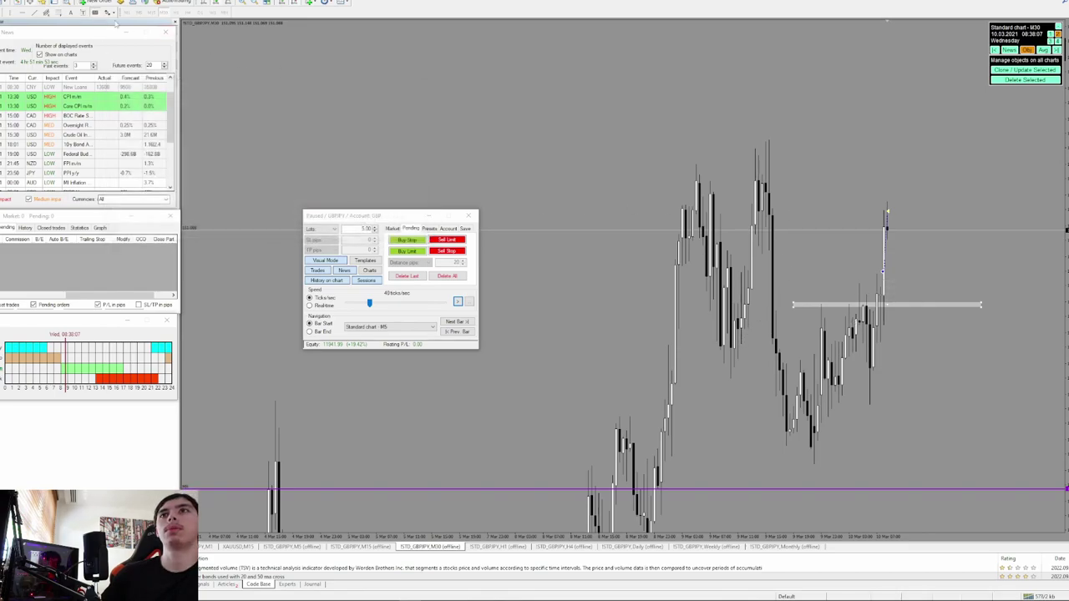
left_click_drag(739, 215, 1002, 216)
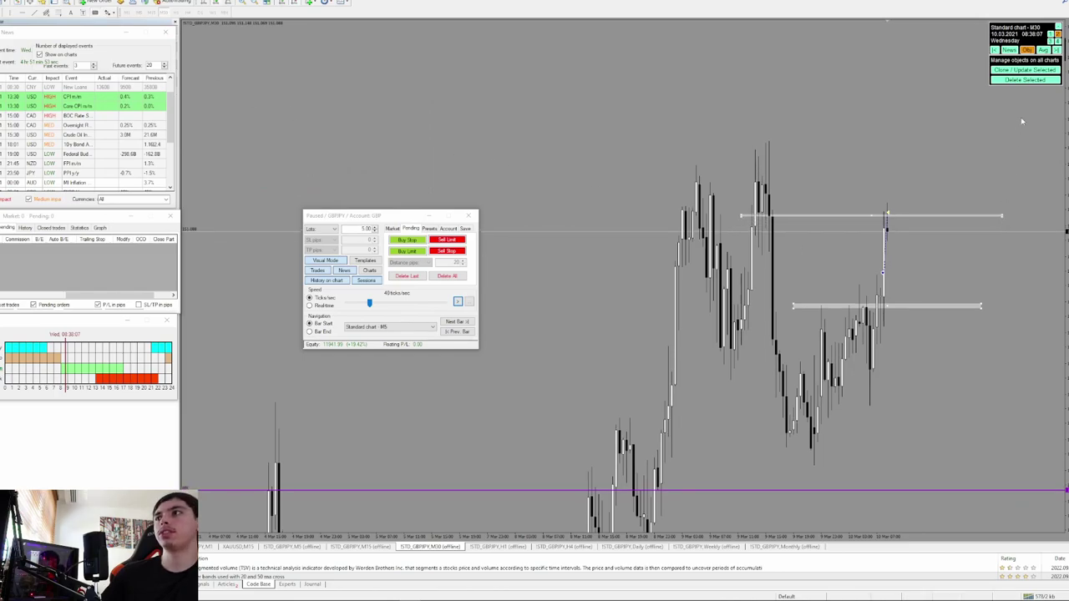